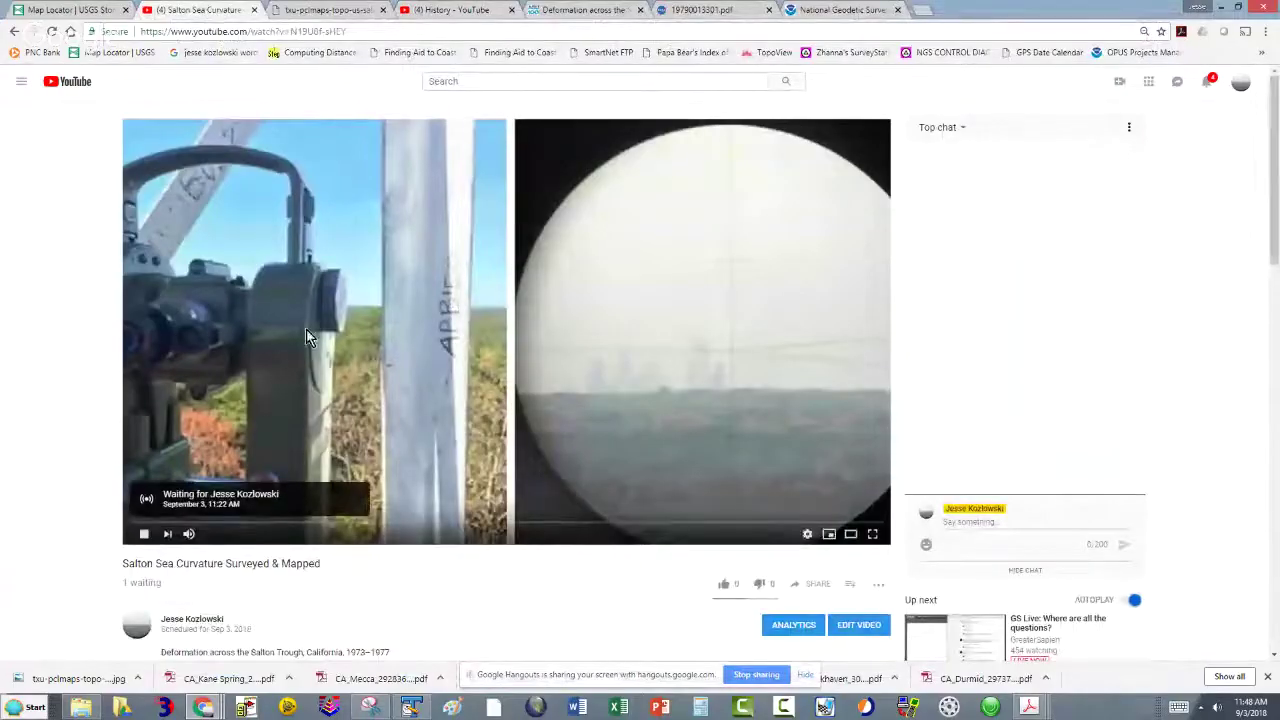
# Step: Scroll through the Salton Sea Curvature stream description and its Salton Sea reference links
pyautogui.scroll(-1, 186, 323)
pyautogui.scroll(-2, 184, 323)
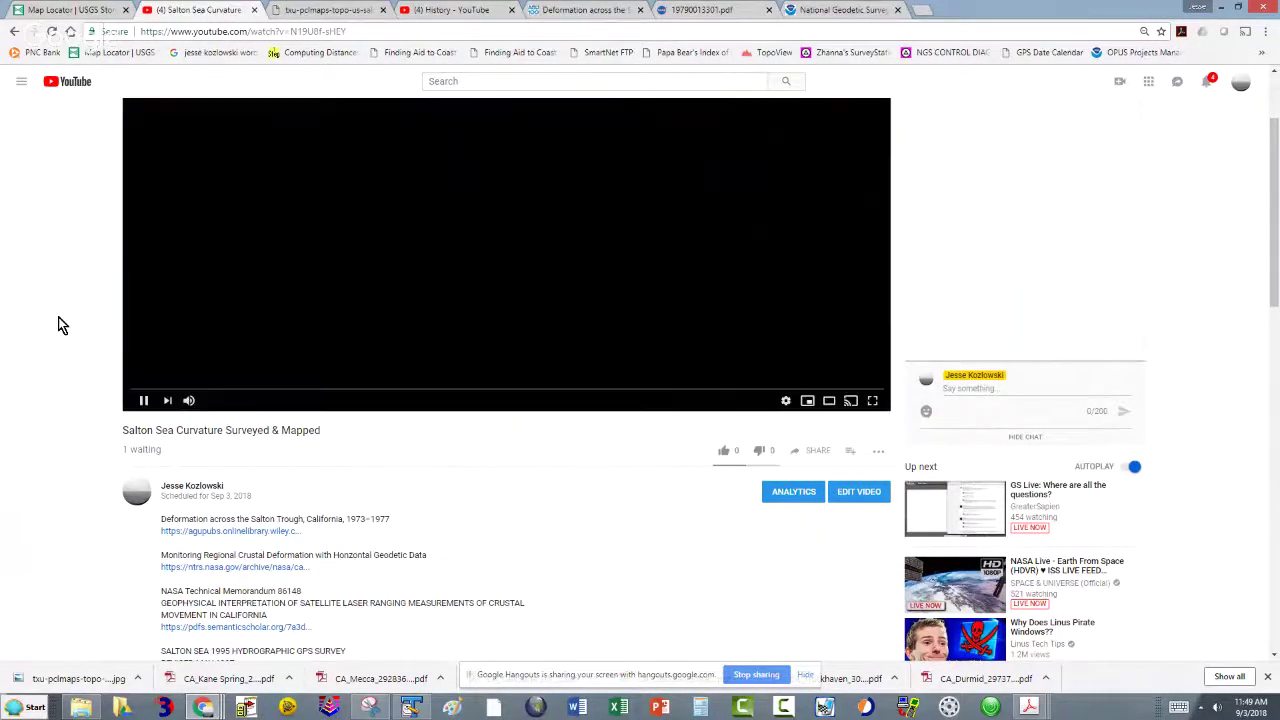
pyautogui.scroll(1, 59, 323)
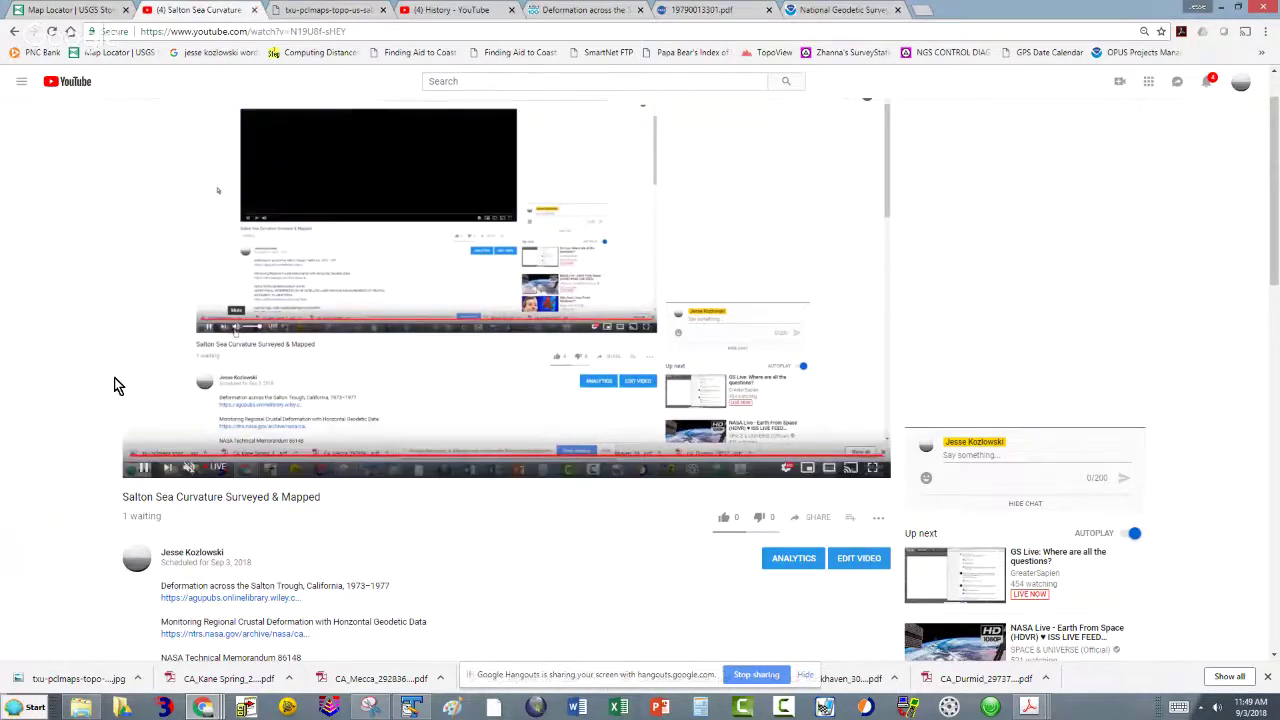
pyautogui.scroll(-2, 114, 380)
pyautogui.scroll(-1, 114, 378)
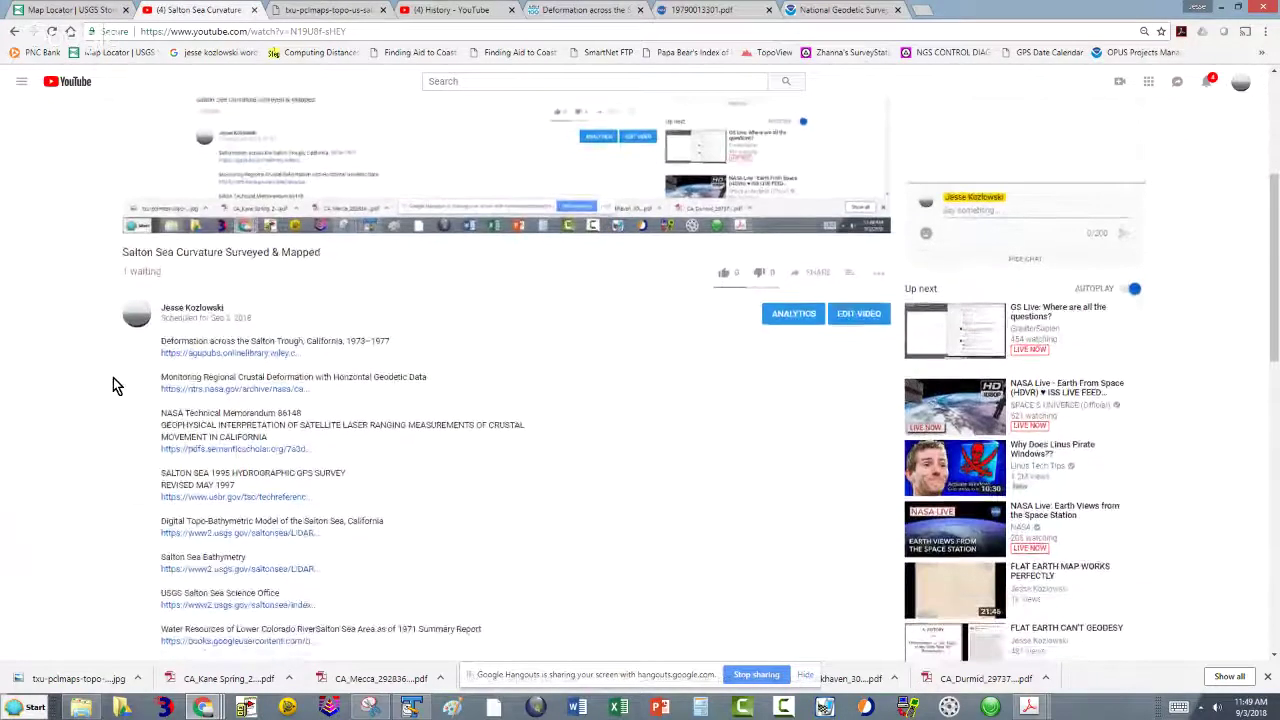
pyautogui.scroll(-1, 113, 380)
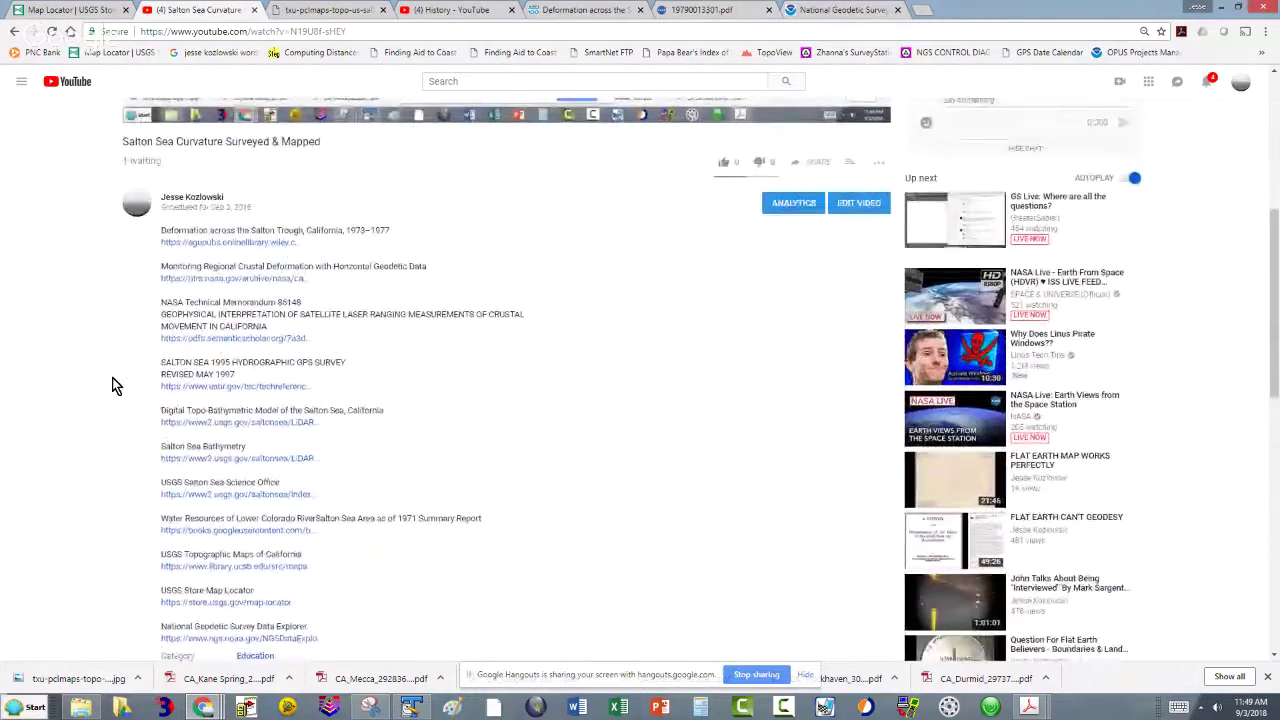
pyautogui.scroll(-1, 113, 380)
pyautogui.scroll(1, 113, 385)
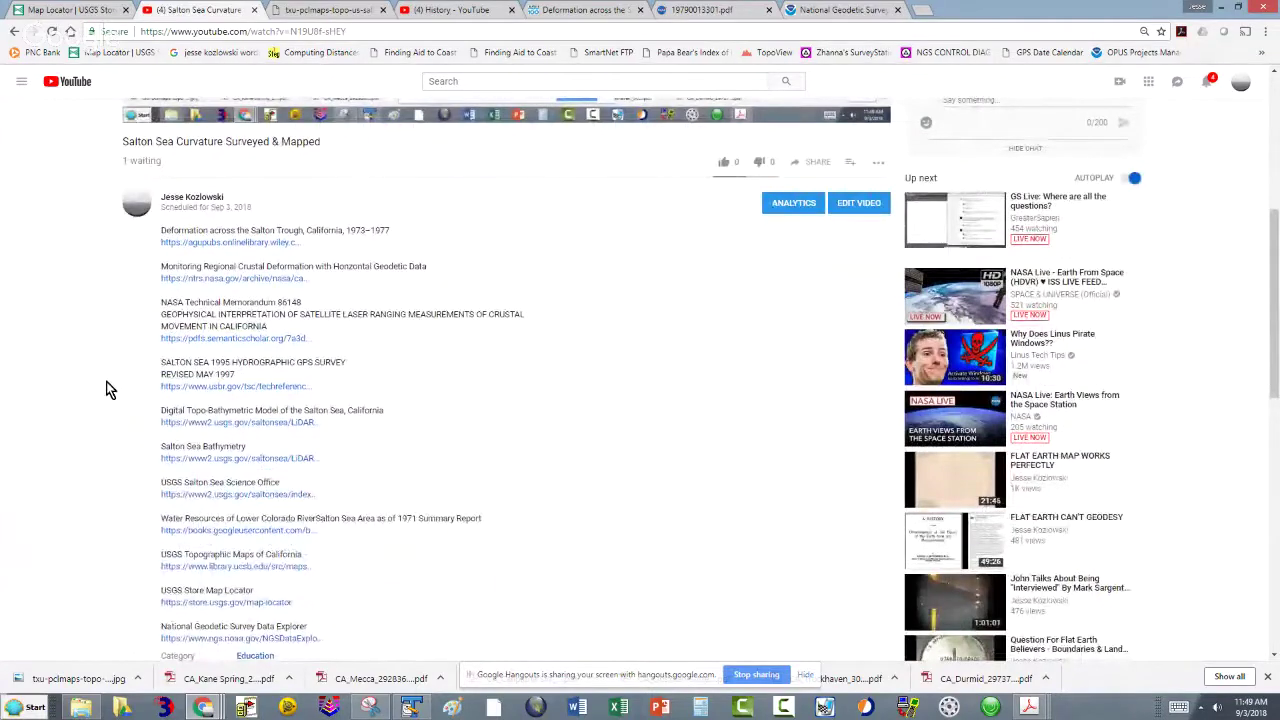
pyautogui.scroll(-1, 100, 380)
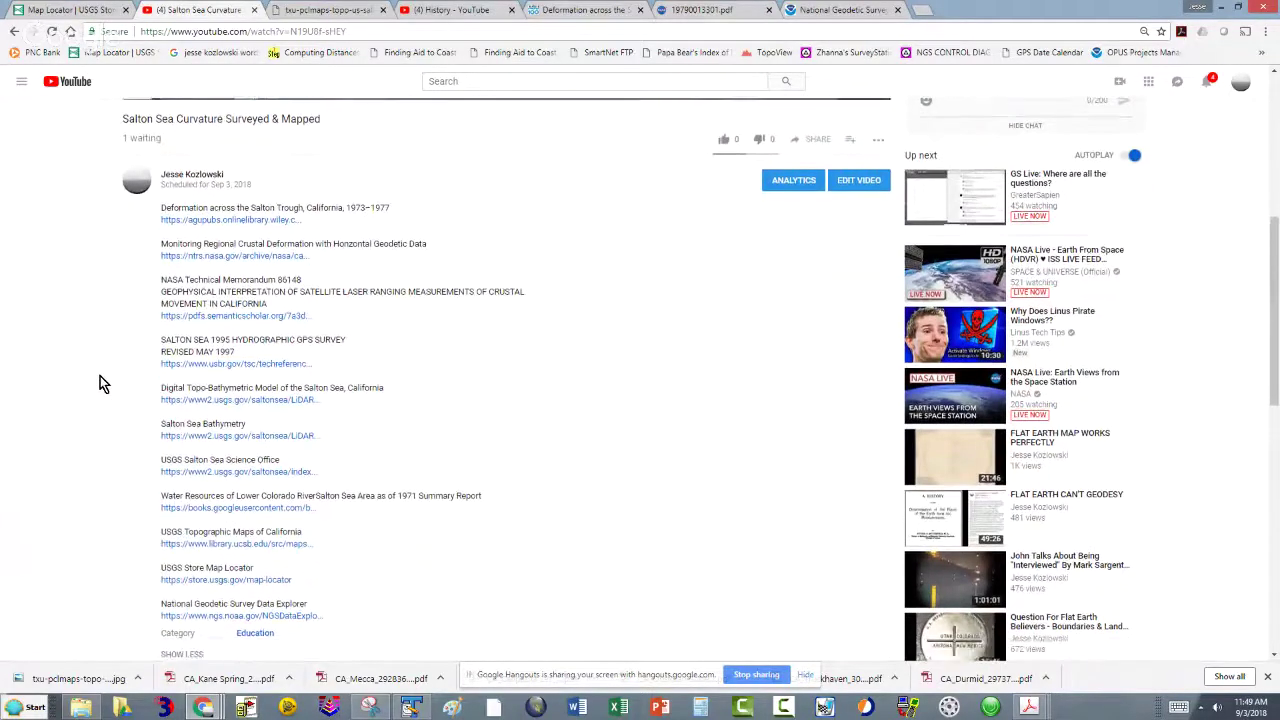
pyautogui.scroll(-1, 100, 380)
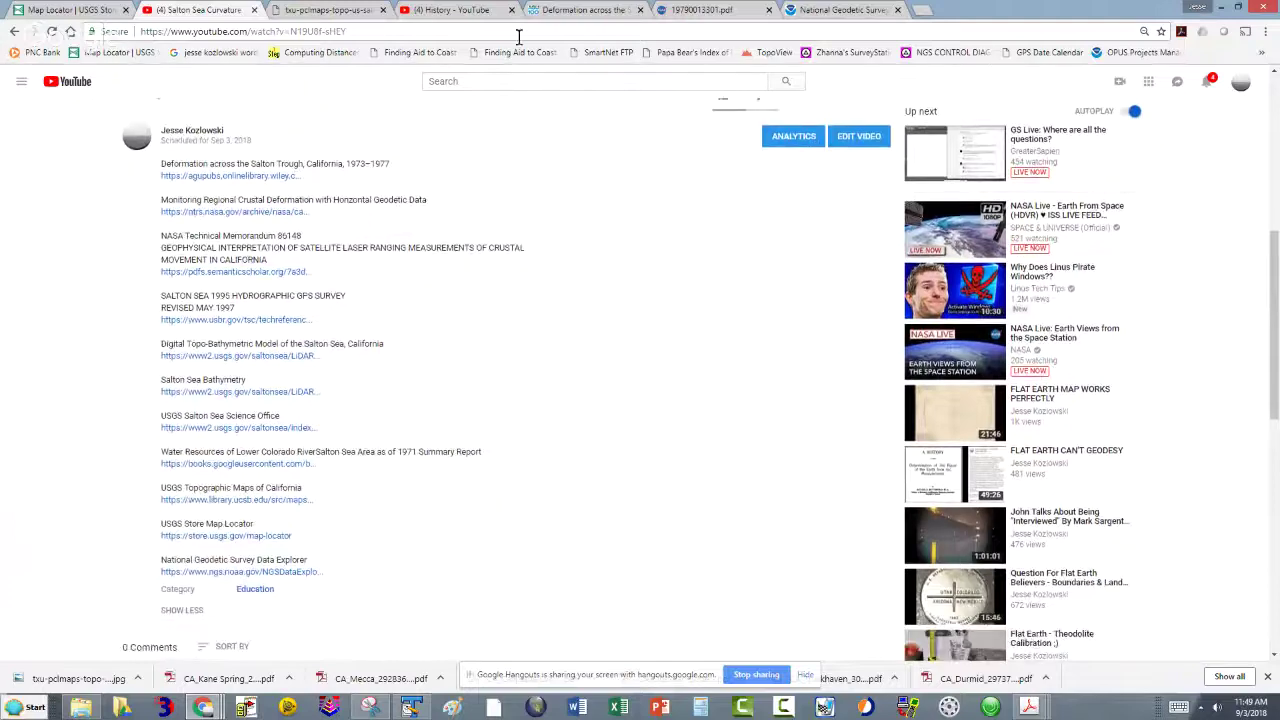
pyautogui.click(486, 14)
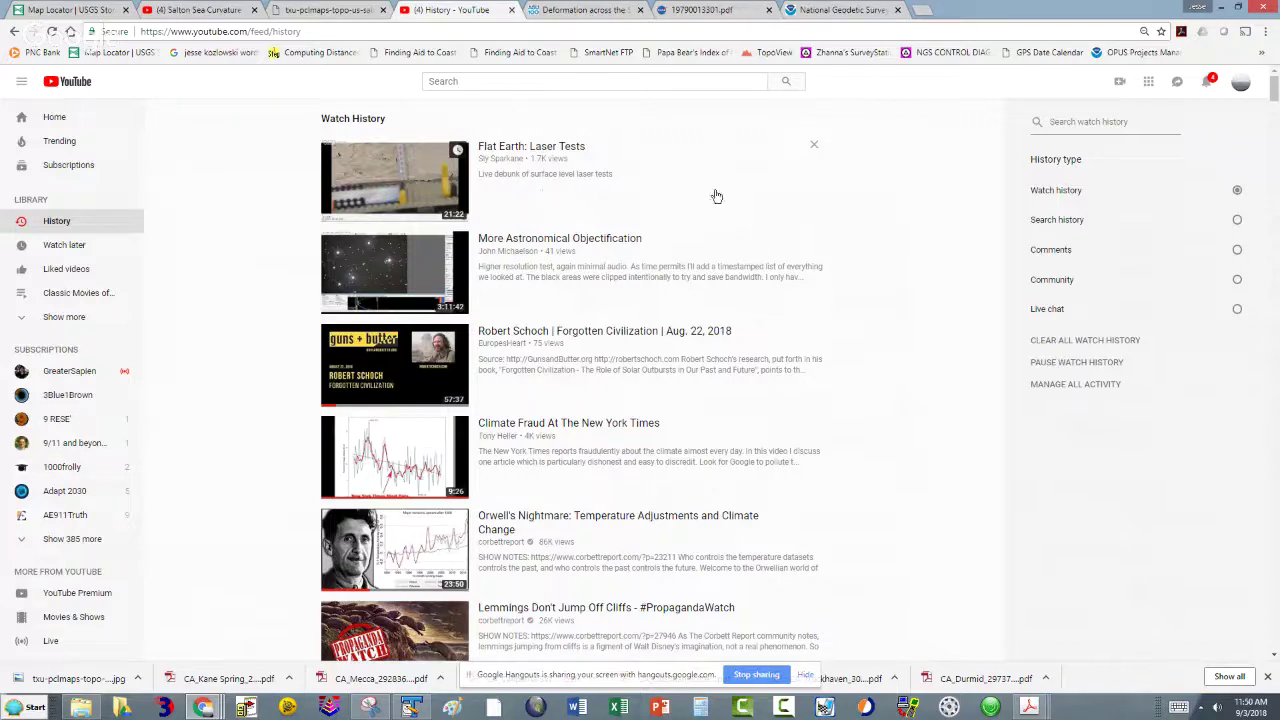
pyautogui.scroll(-1, 622, 244)
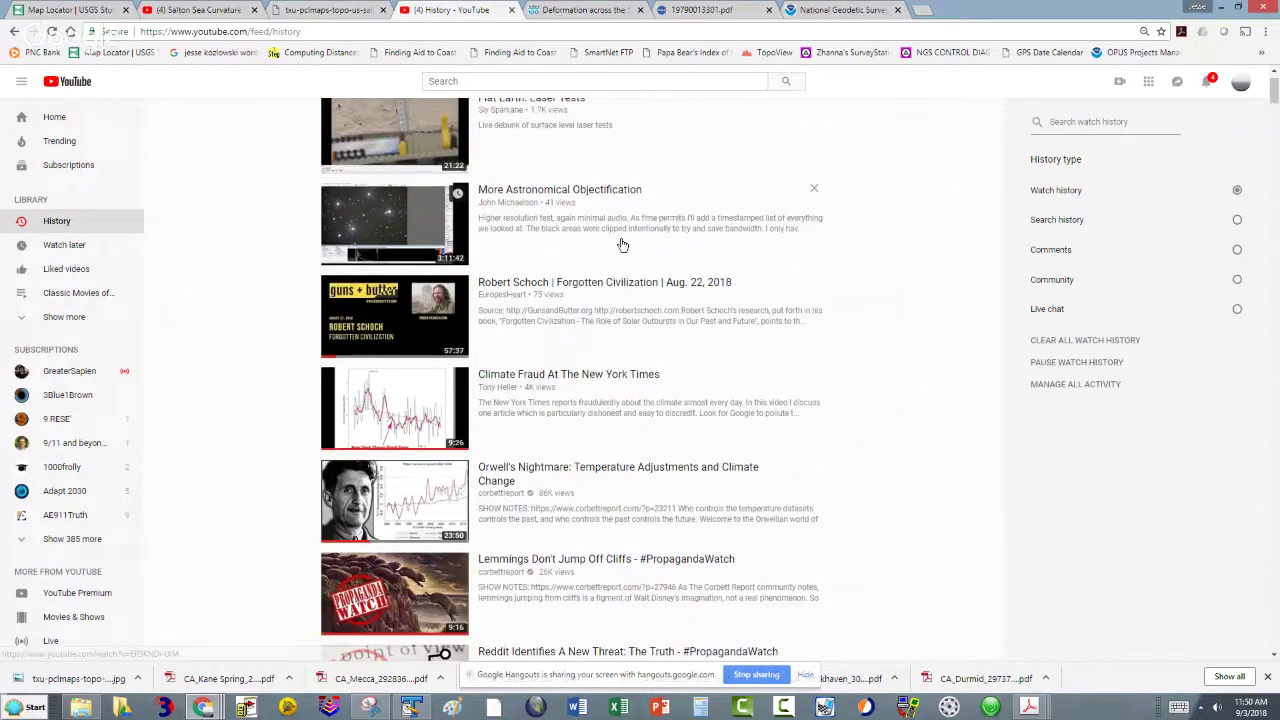
pyautogui.scroll(-2, 622, 244)
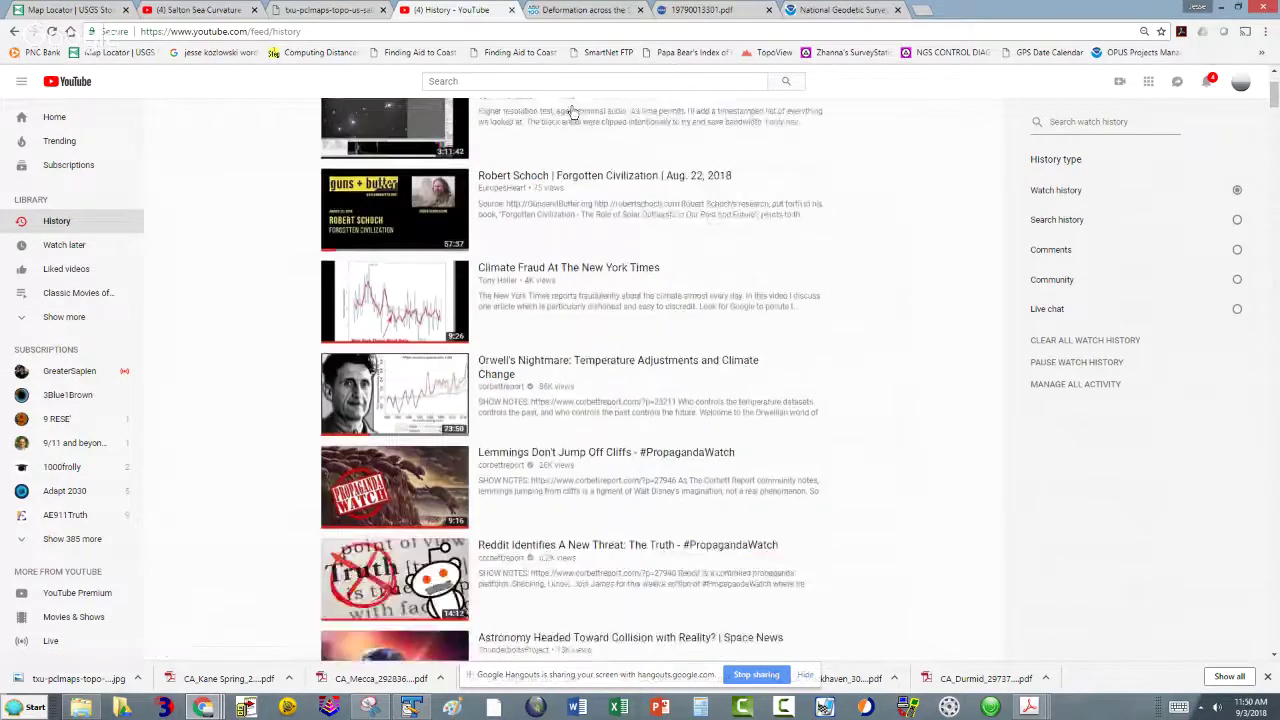
# Step: Close the watch history tab and read the AGU Salton Trough deformation article's abstract
pyautogui.click(512, 12)
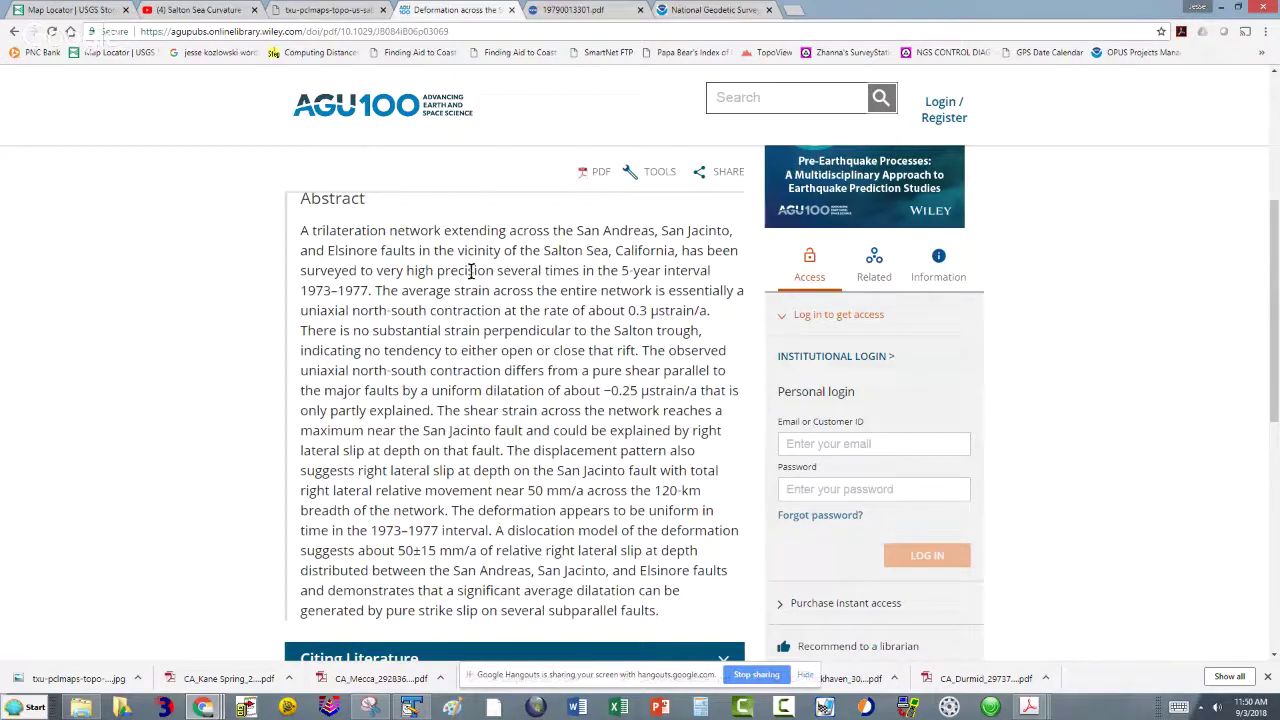
pyautogui.scroll(-2, 470, 270)
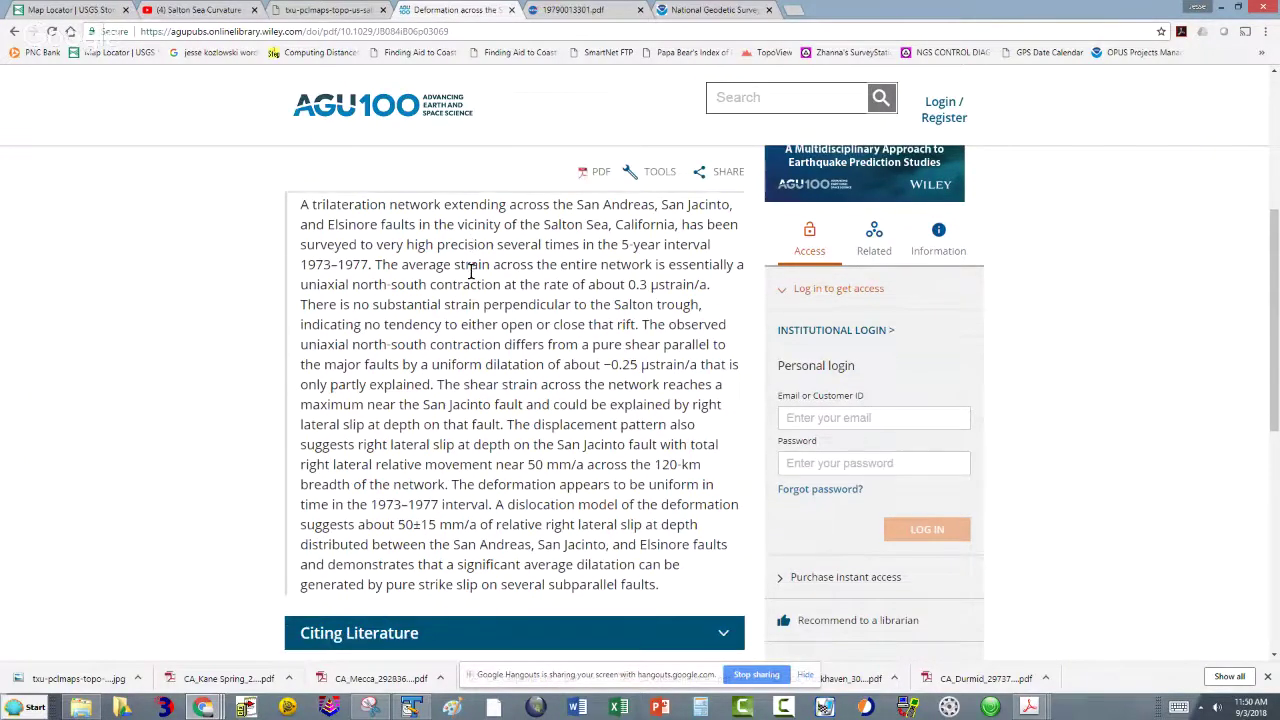
pyautogui.scroll(3, 465, 272)
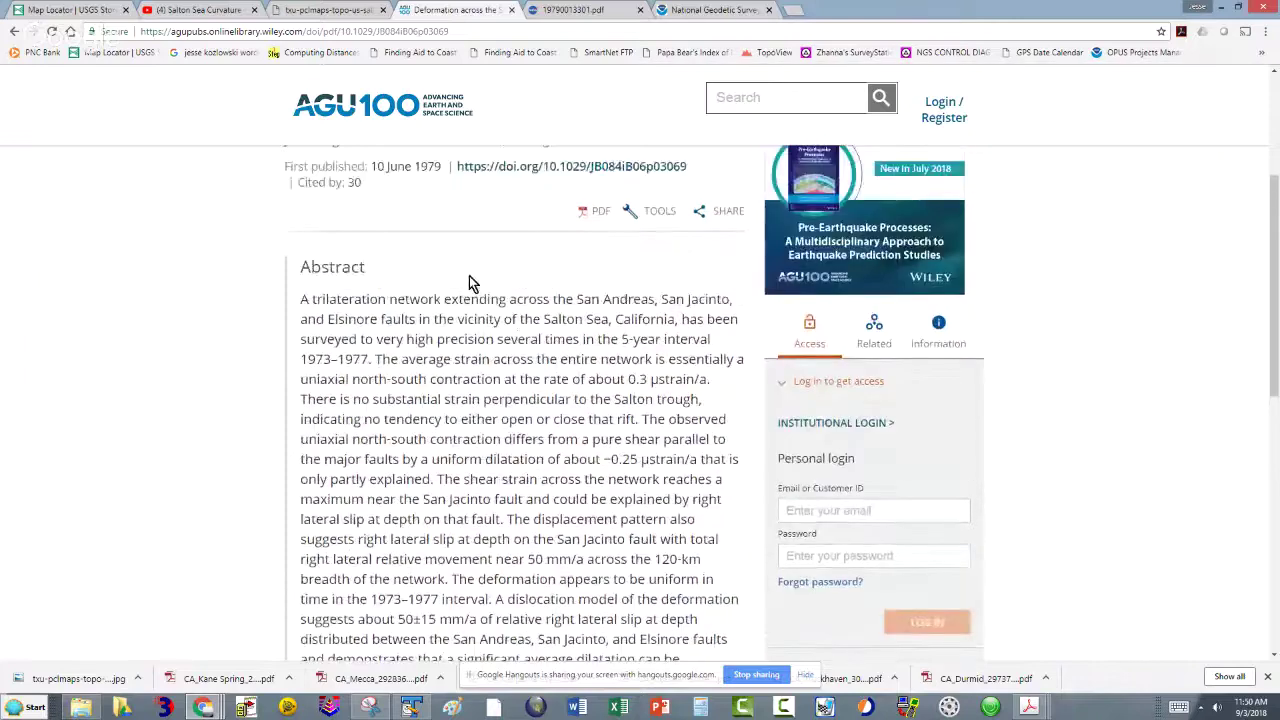
# Step: Close the AGU article and page through the six-page NASA report 19790013301.pdf
pyautogui.click(512, 12)
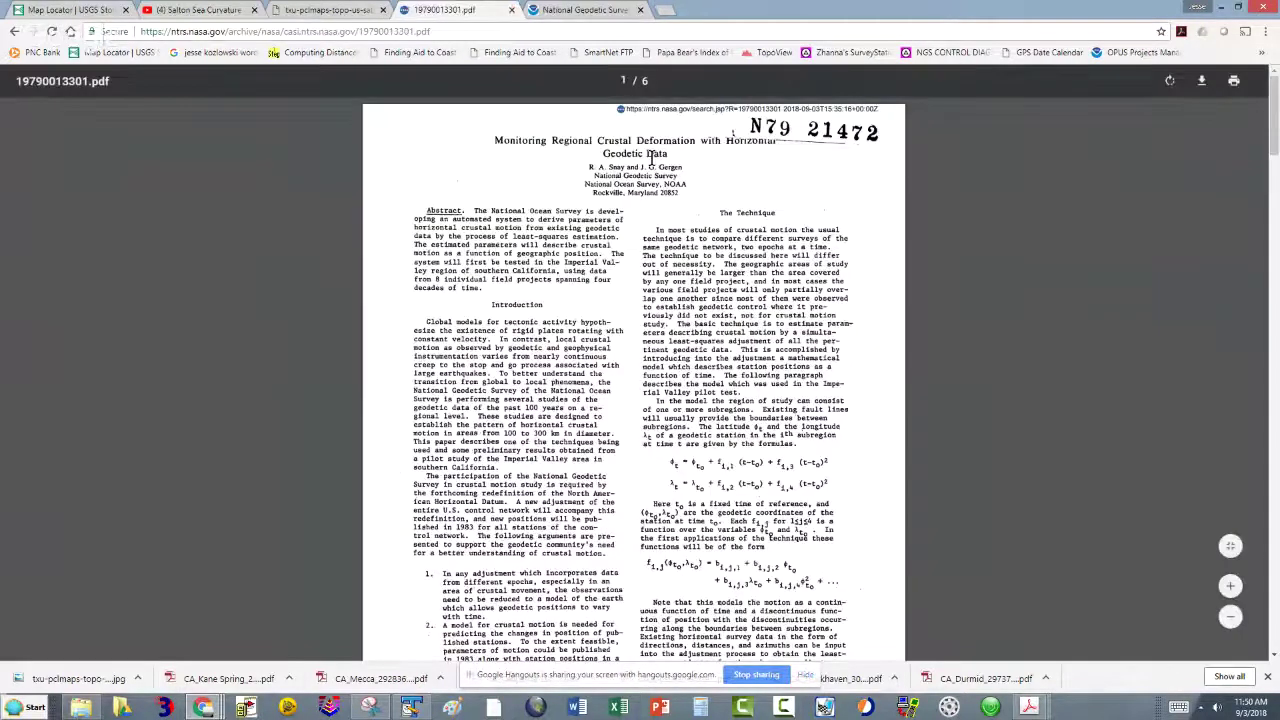
pyautogui.scroll(-1, 585, 245)
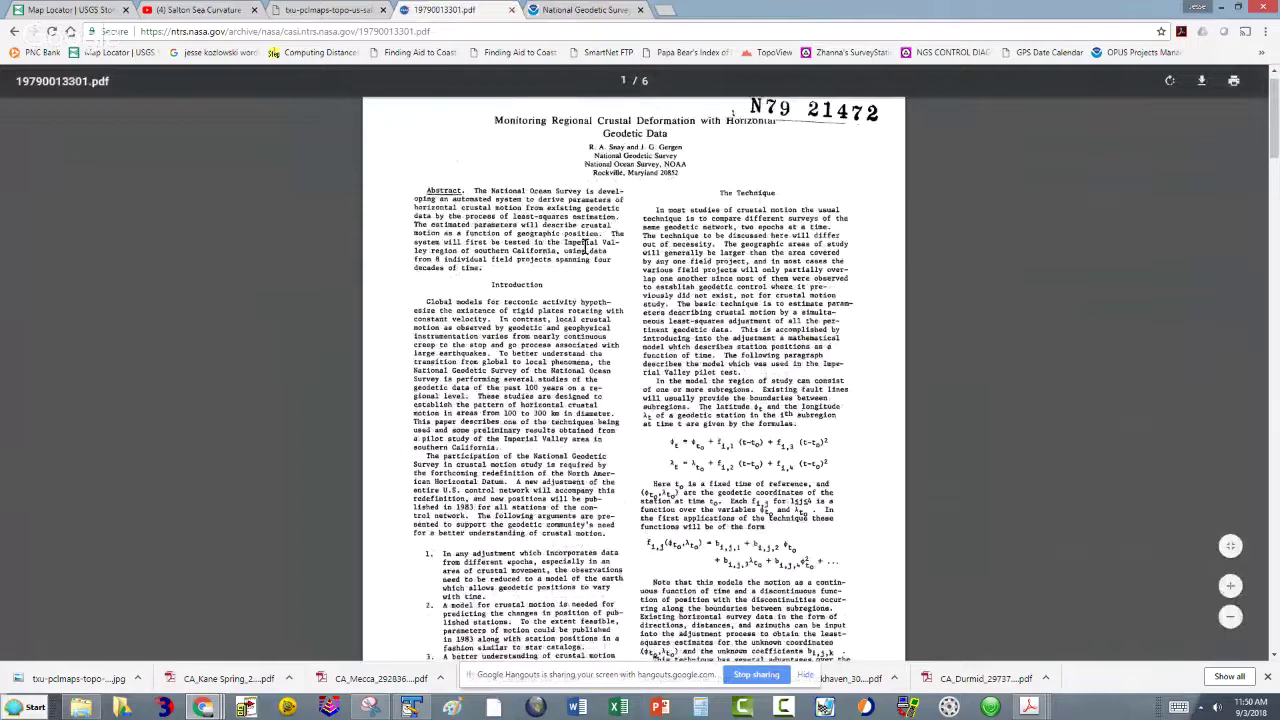
pyautogui.scroll(1, 585, 245)
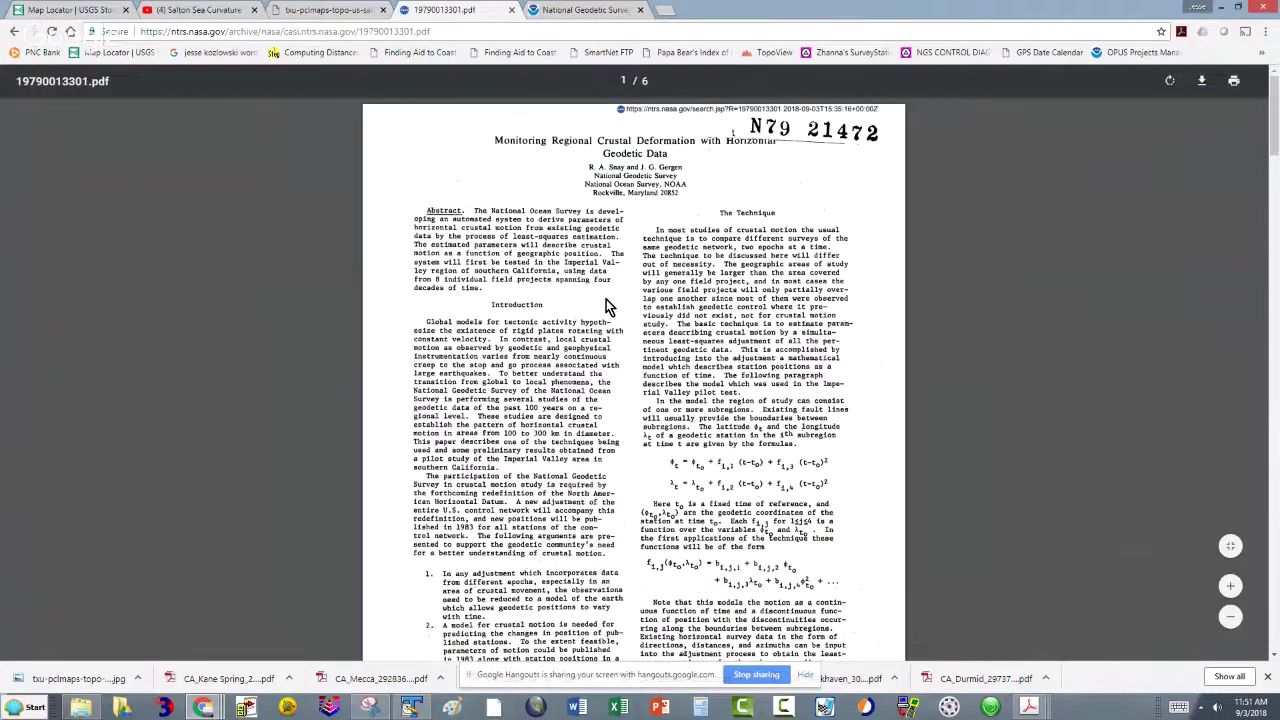
pyautogui.scroll(-1, 607, 305)
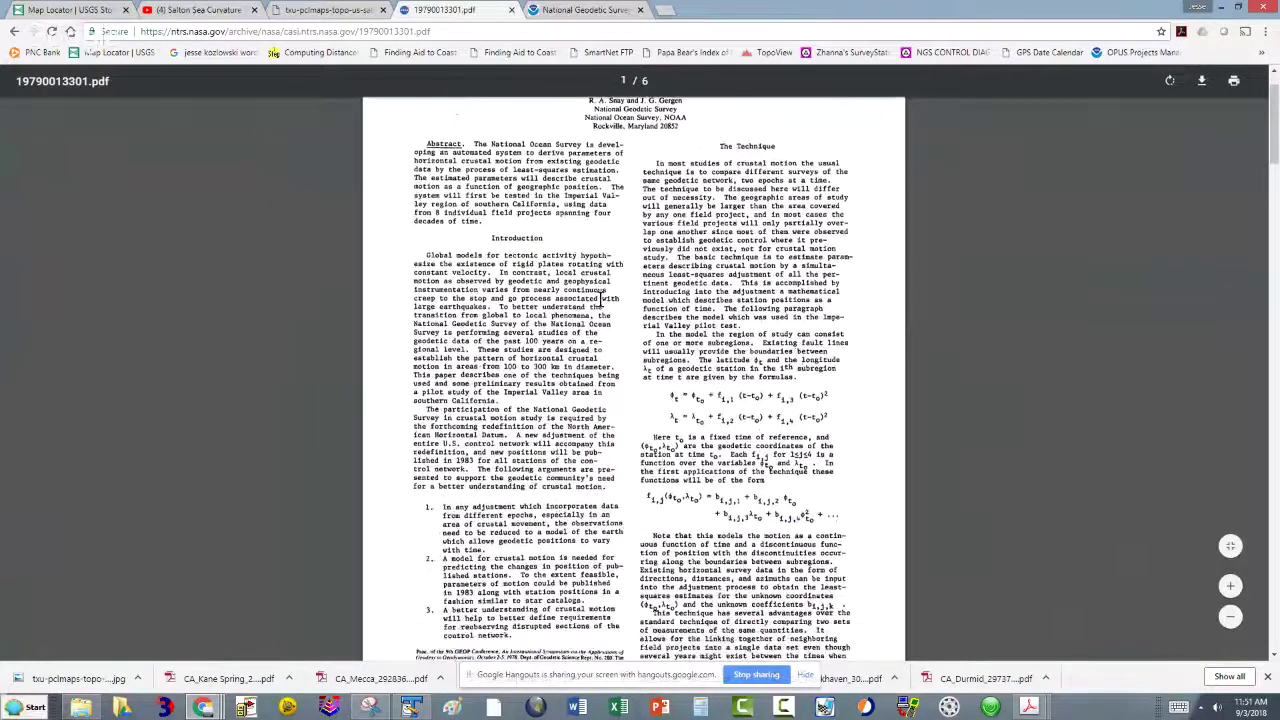
pyautogui.scroll(-5, 602, 299)
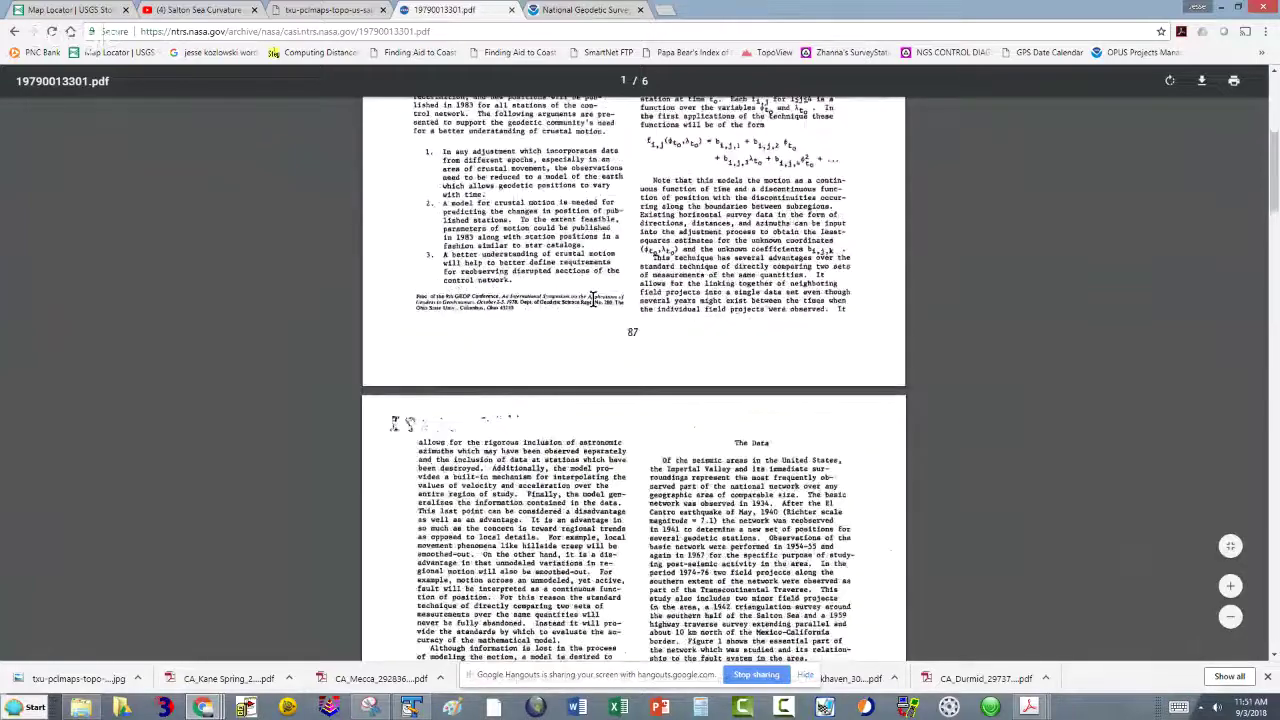
pyautogui.scroll(-4, 592, 299)
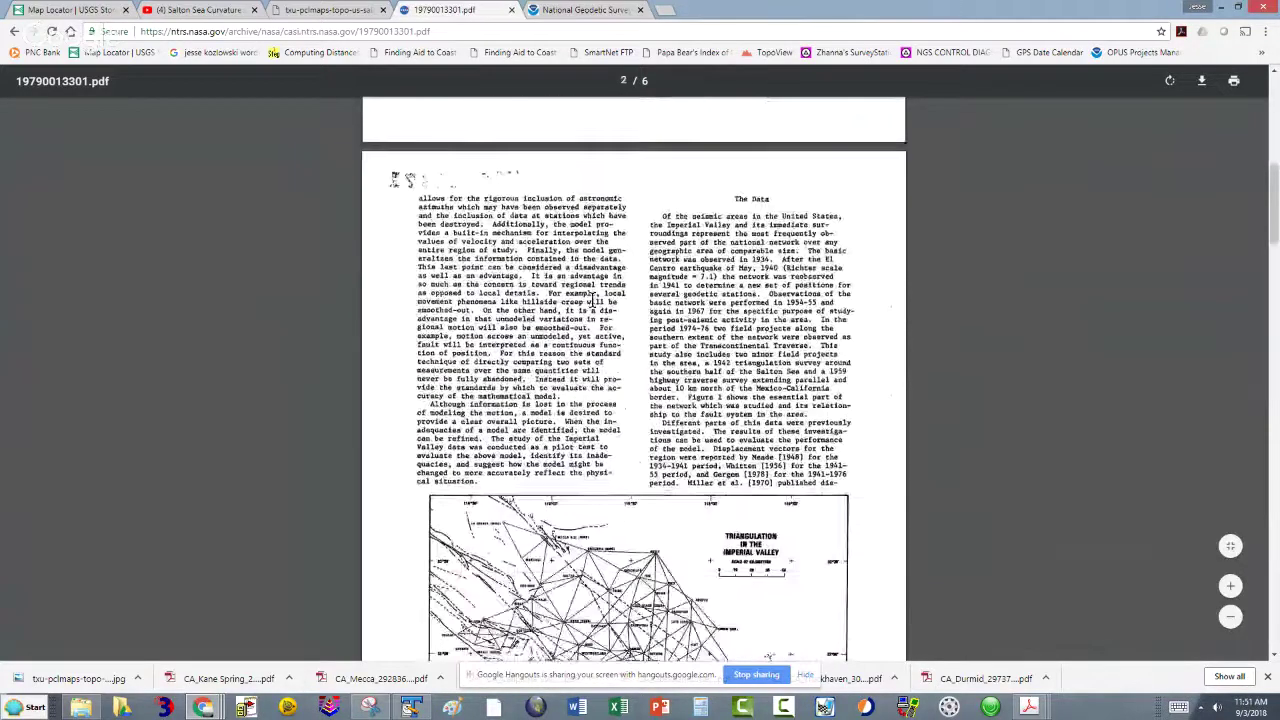
pyautogui.scroll(-5, 595, 302)
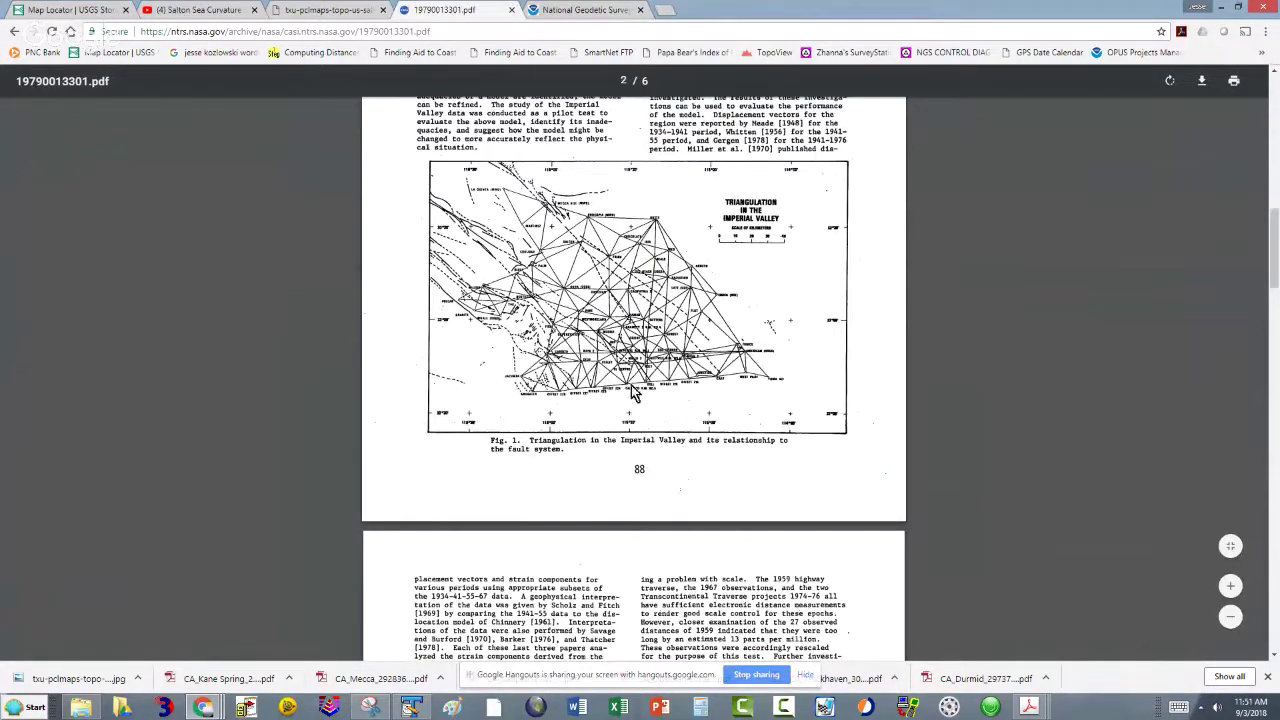
pyautogui.scroll(2, 640, 388)
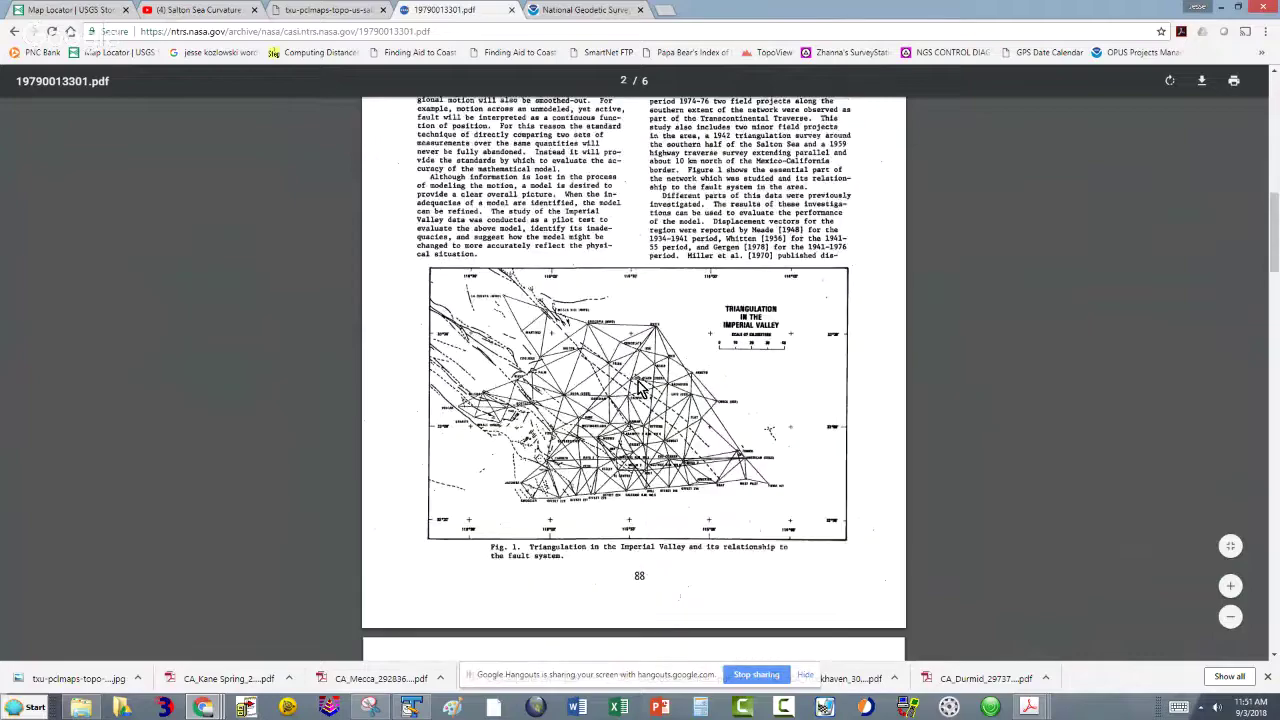
pyautogui.scroll(3, 631, 360)
pyautogui.scroll(-7, 684, 330)
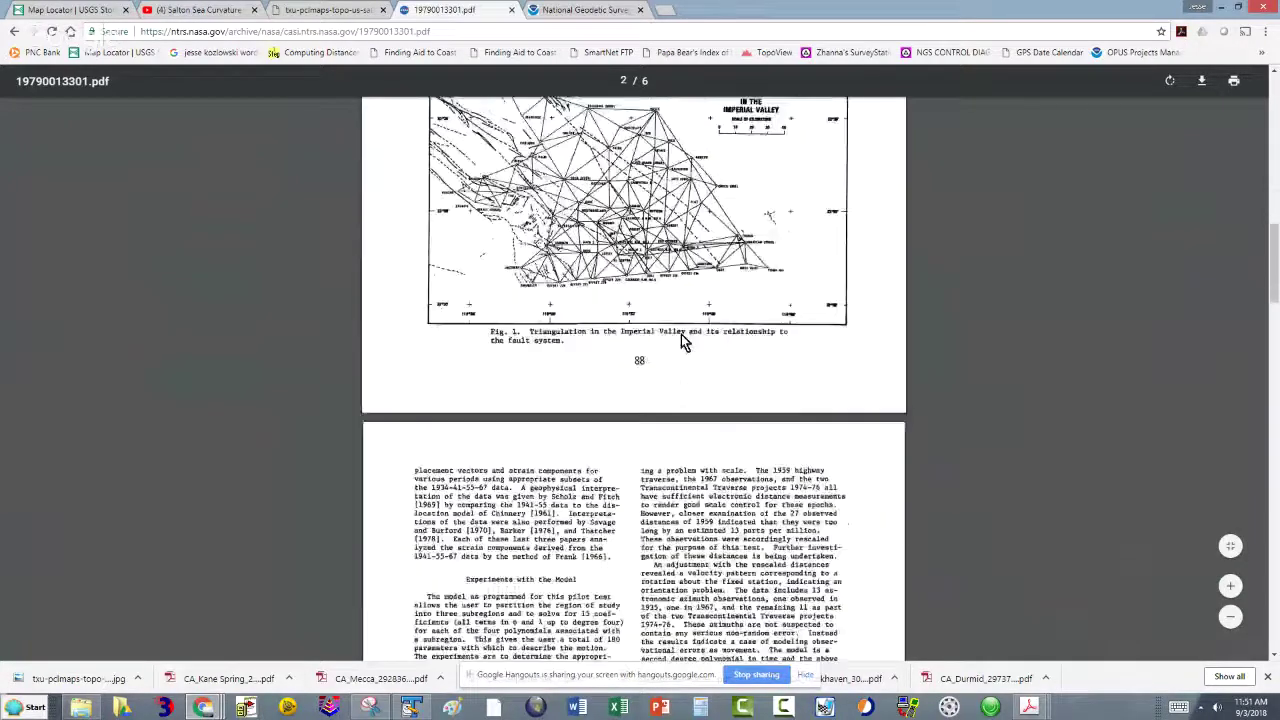
pyautogui.scroll(-7, 672, 345)
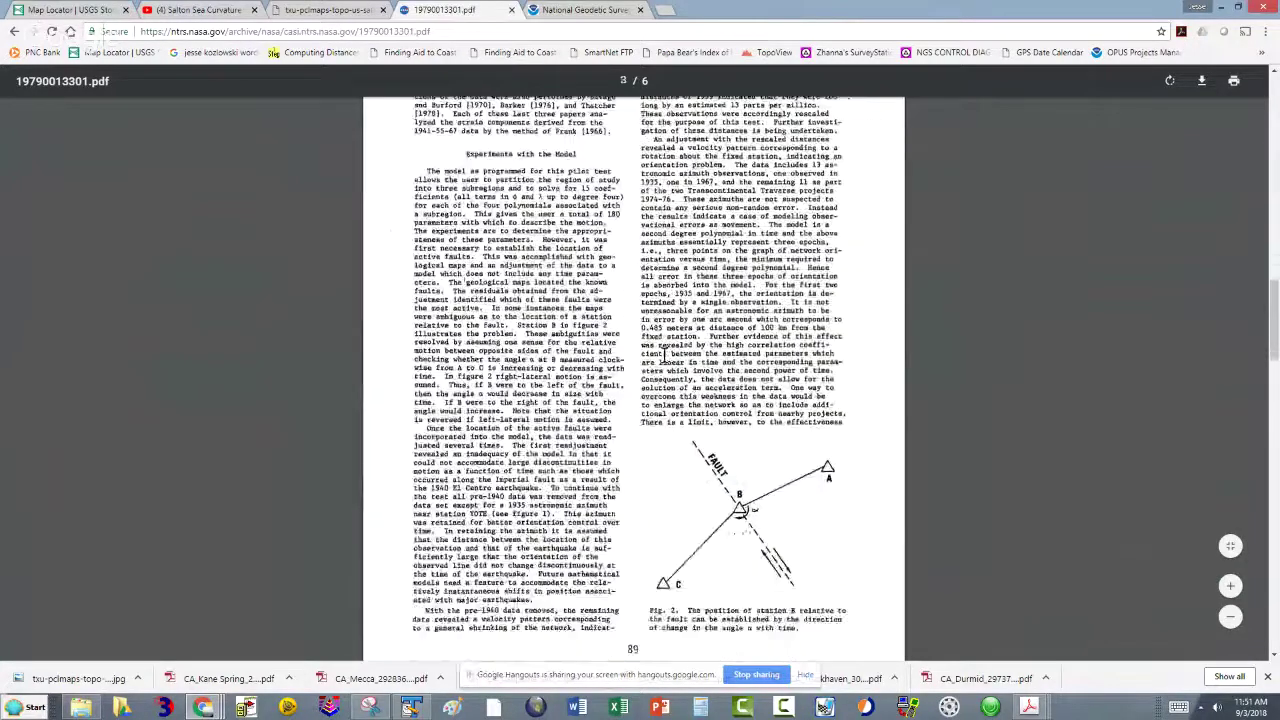
pyautogui.scroll(-10, 665, 354)
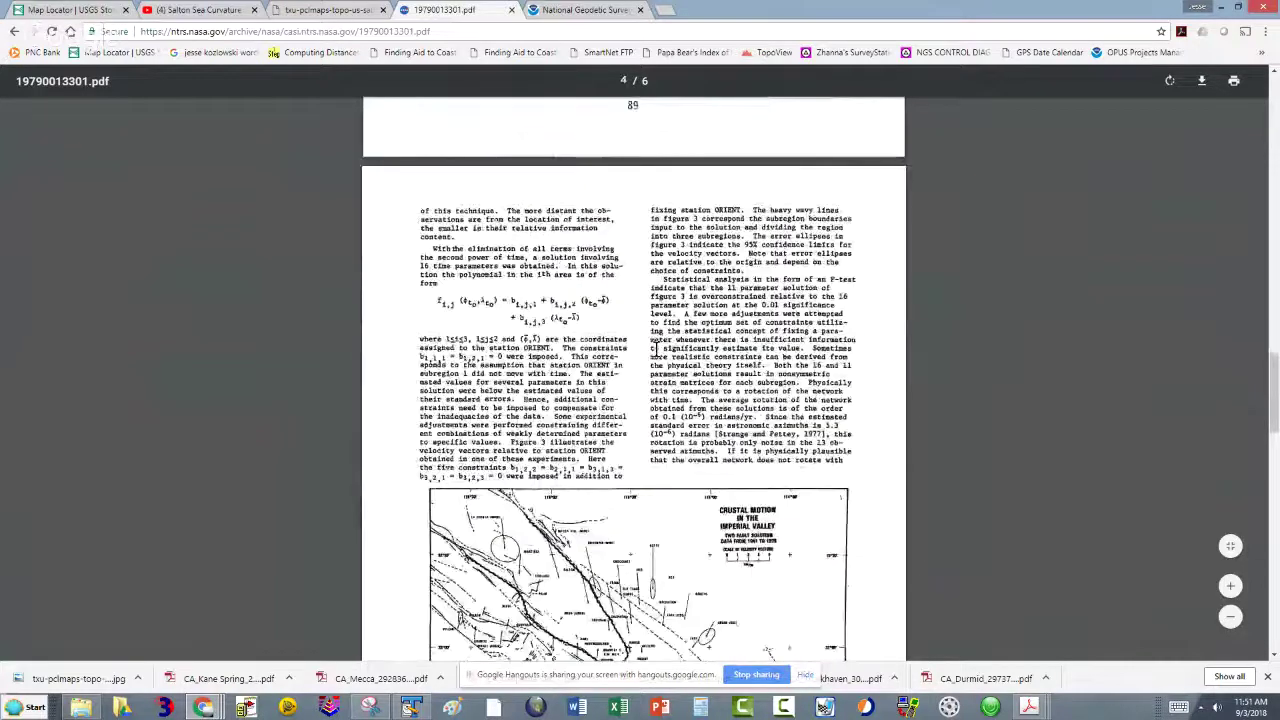
pyautogui.scroll(-4, 656, 349)
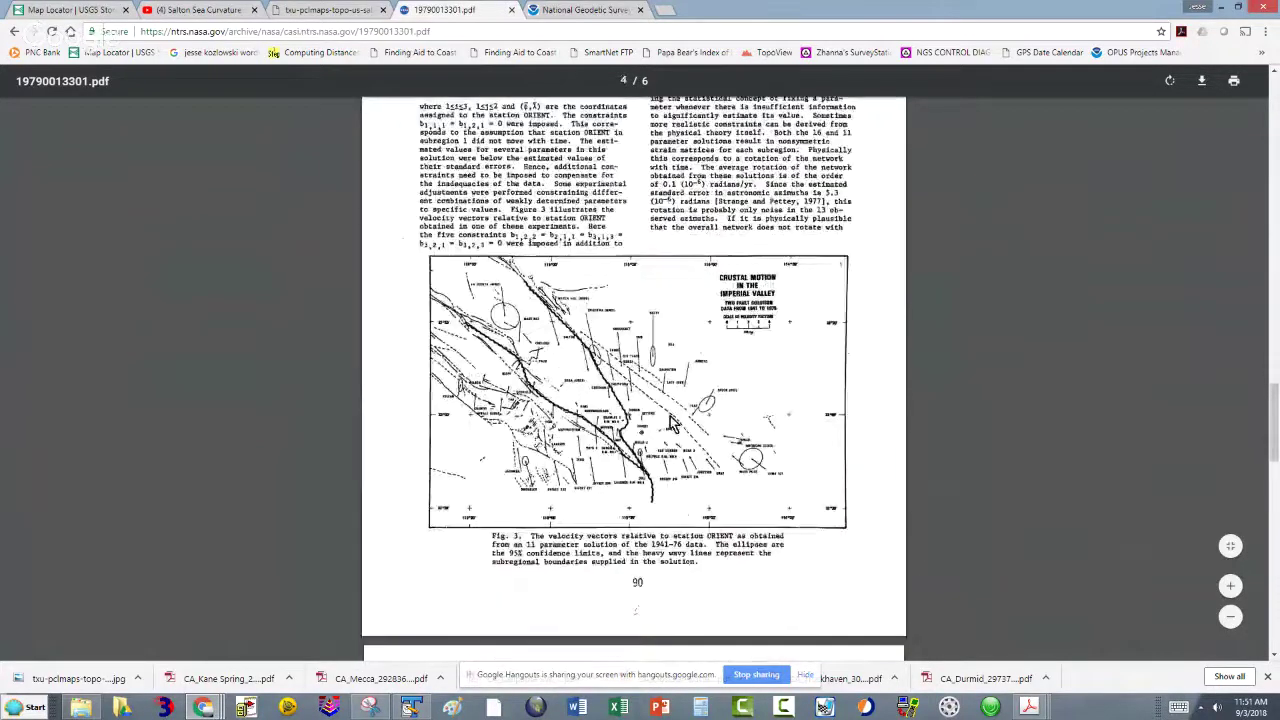
pyautogui.scroll(-2, 600, 395)
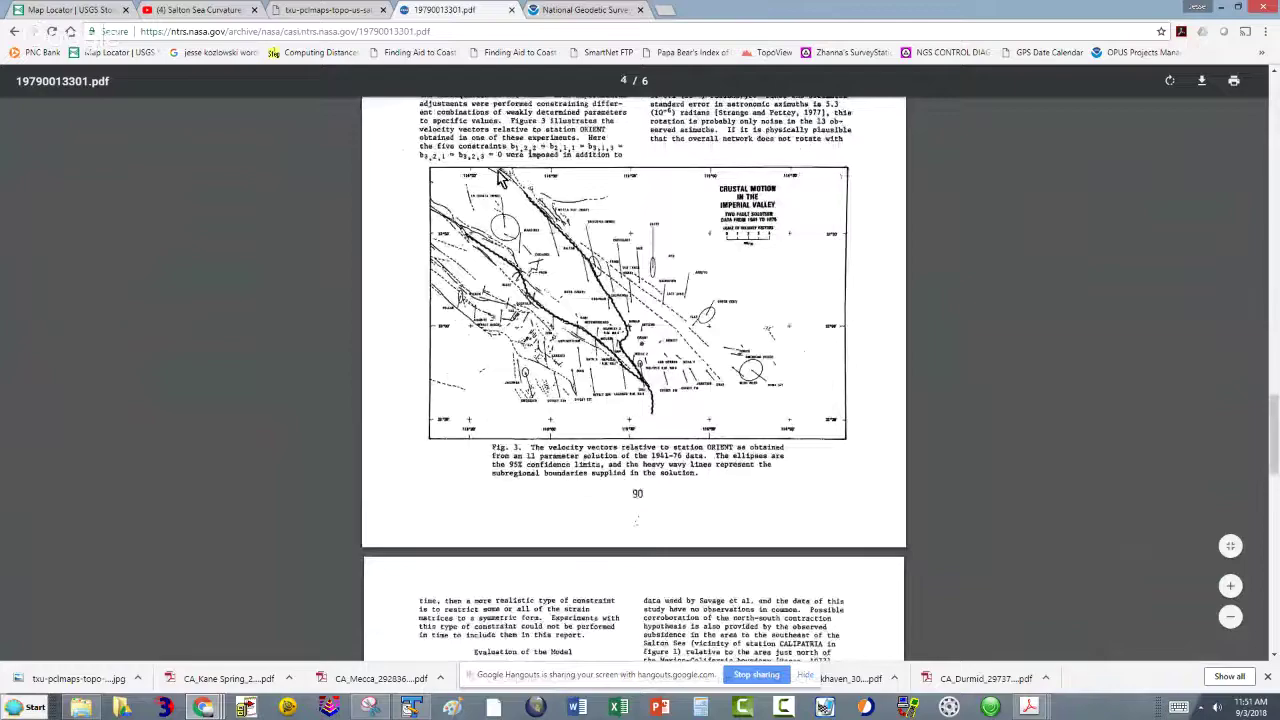
pyautogui.scroll(1, 574, 306)
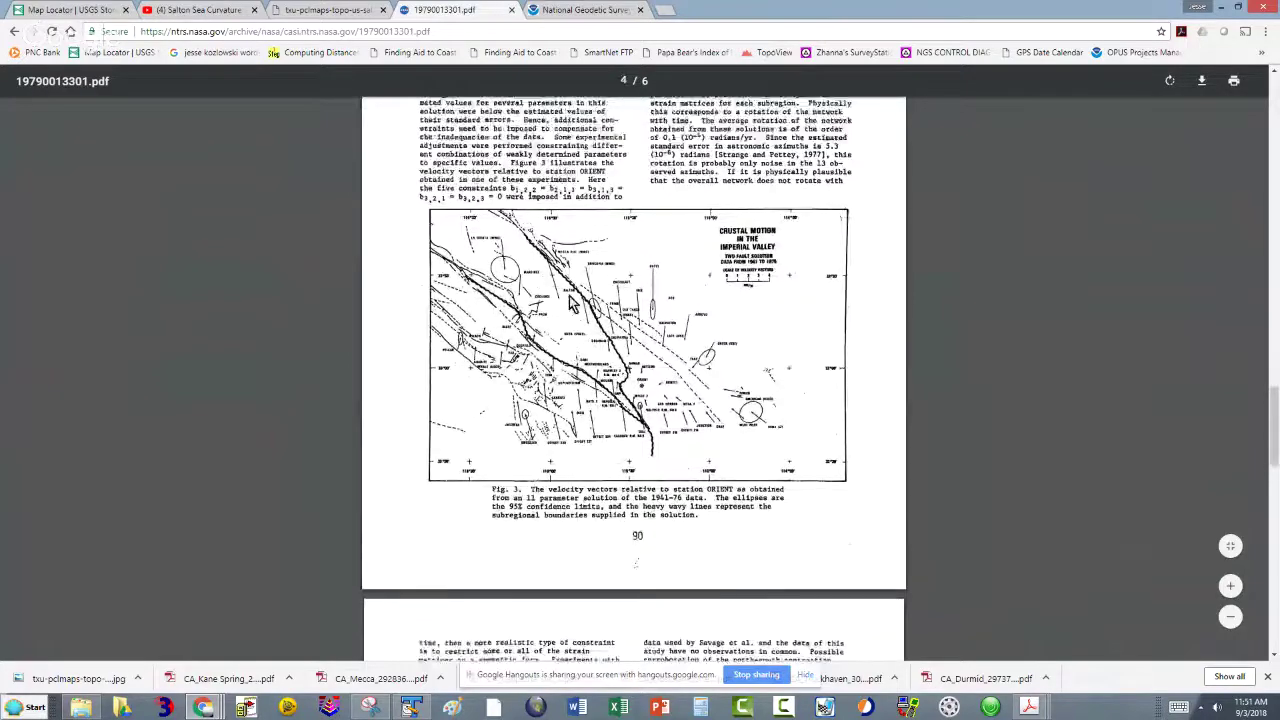
pyautogui.scroll(10, 572, 305)
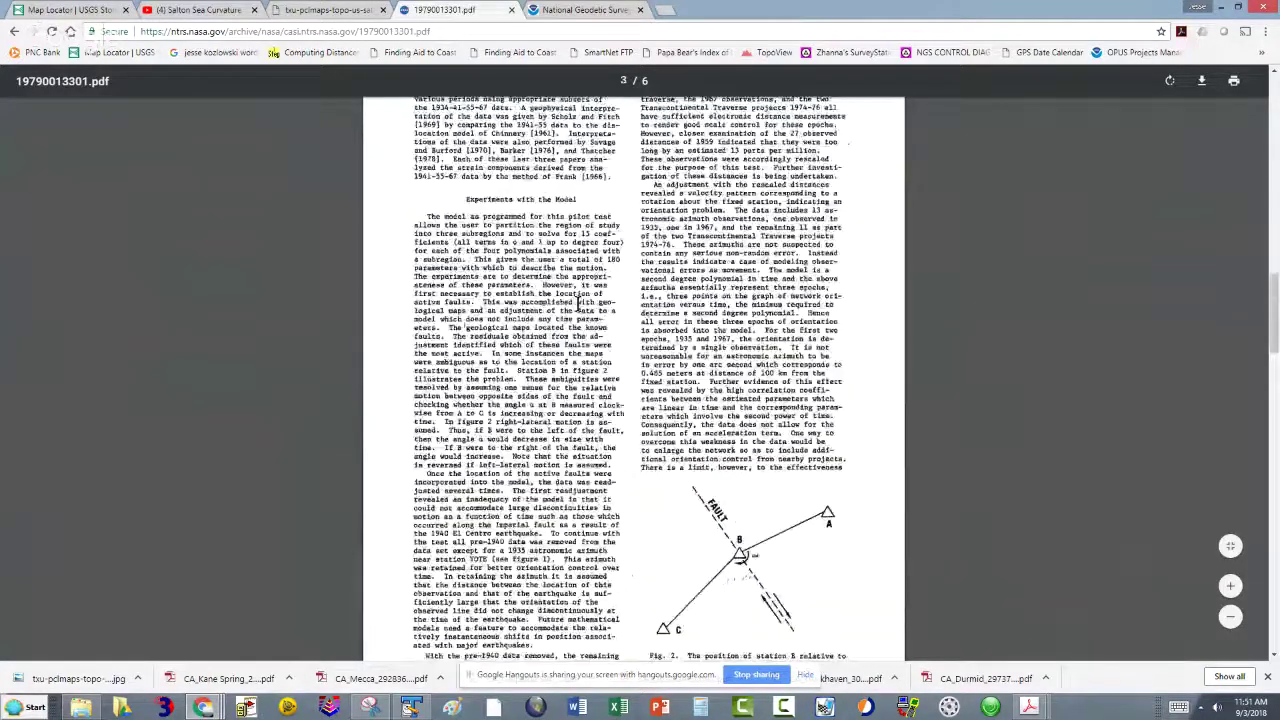
pyautogui.scroll(6, 577, 304)
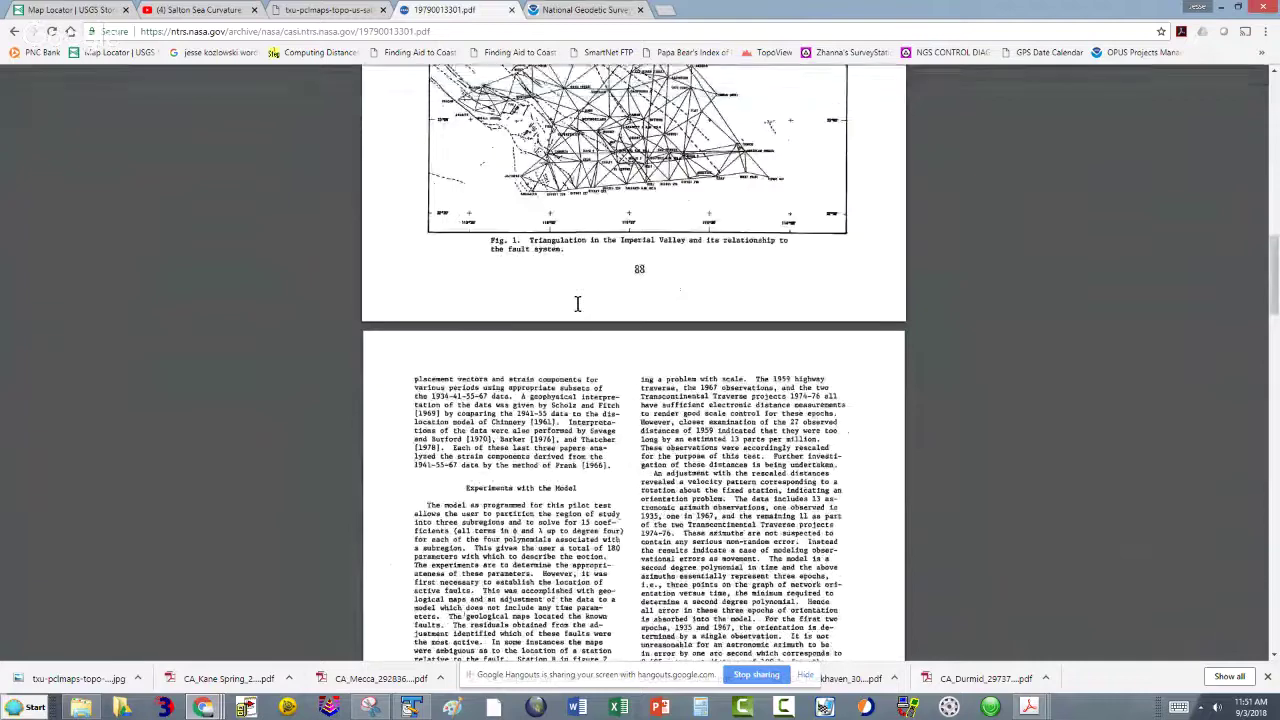
# Step: Close the NASA PDF and zoom the NGS map in on the Salton Sea around DW9004
pyautogui.click(511, 11)
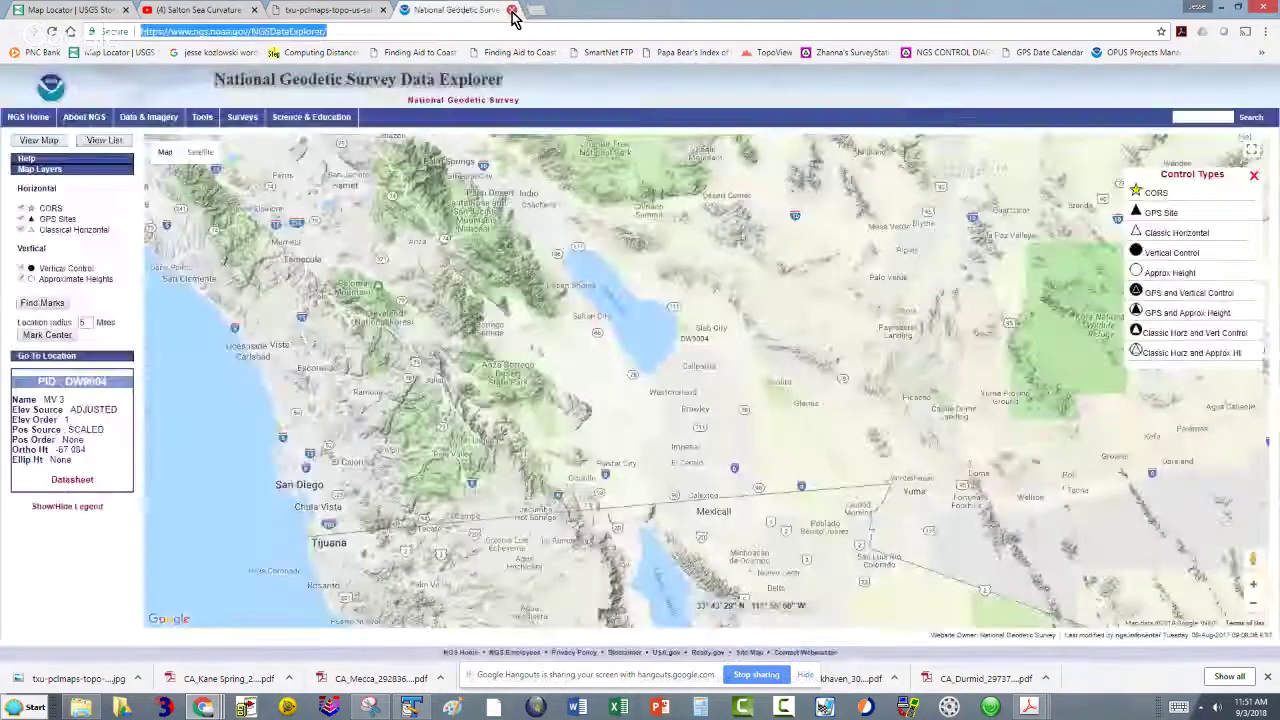
pyautogui.moveTo(705, 392); pyautogui.dragTo(677, 372)
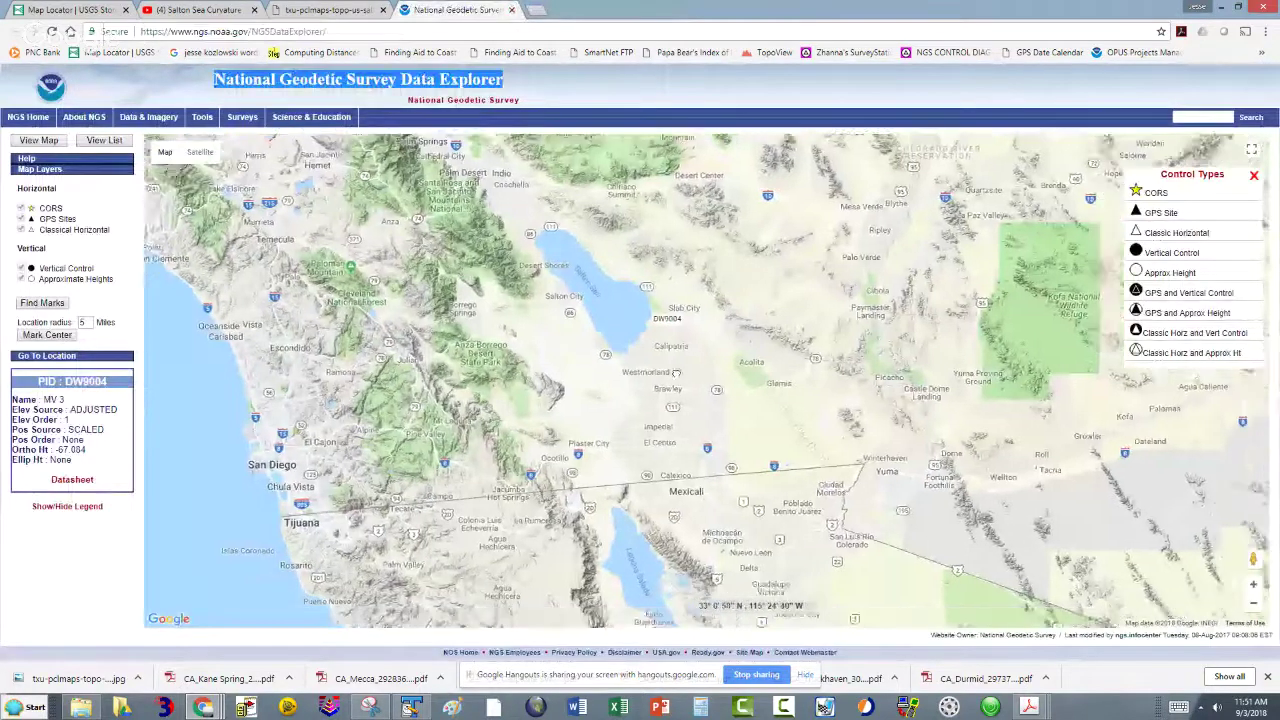
pyautogui.scroll(3, 676, 373)
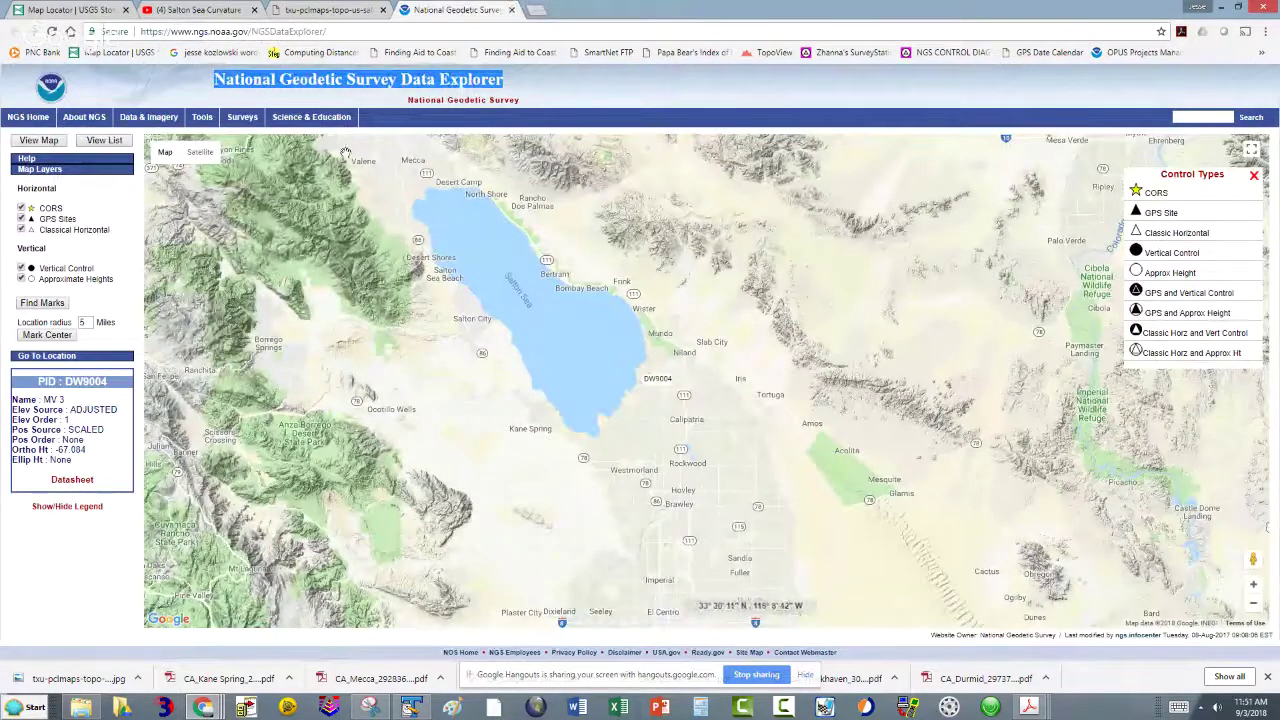
# Step: Show the 1947 Salton Sea topo map and pan across it east to the Castle Dome Mountains
pyautogui.click(321, 14)
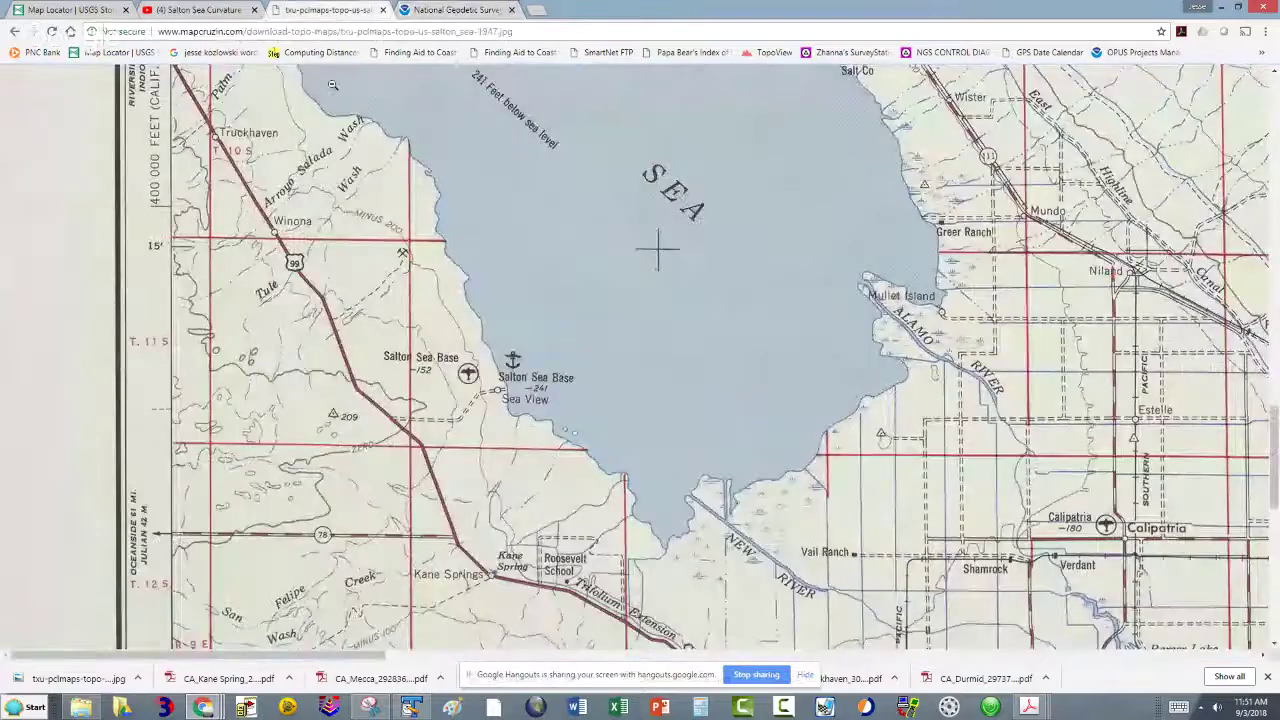
pyautogui.scroll(-1, 668, 410)
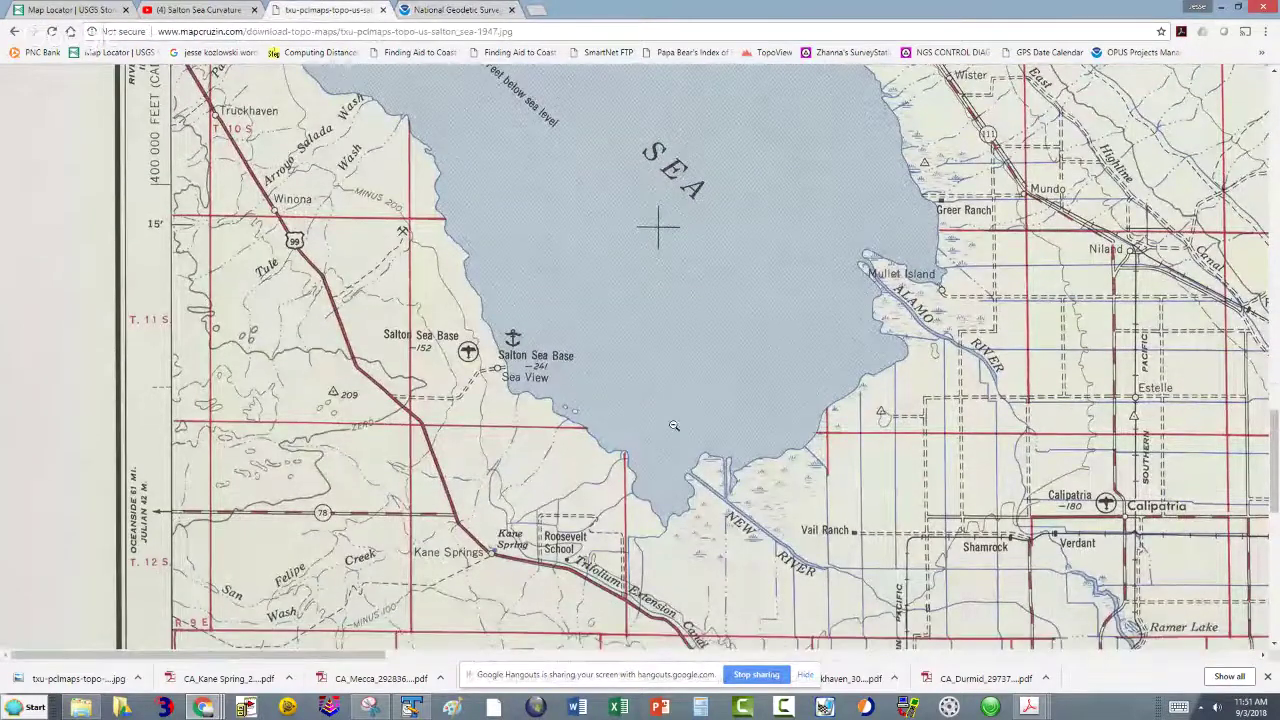
pyautogui.scroll(3, 668, 410)
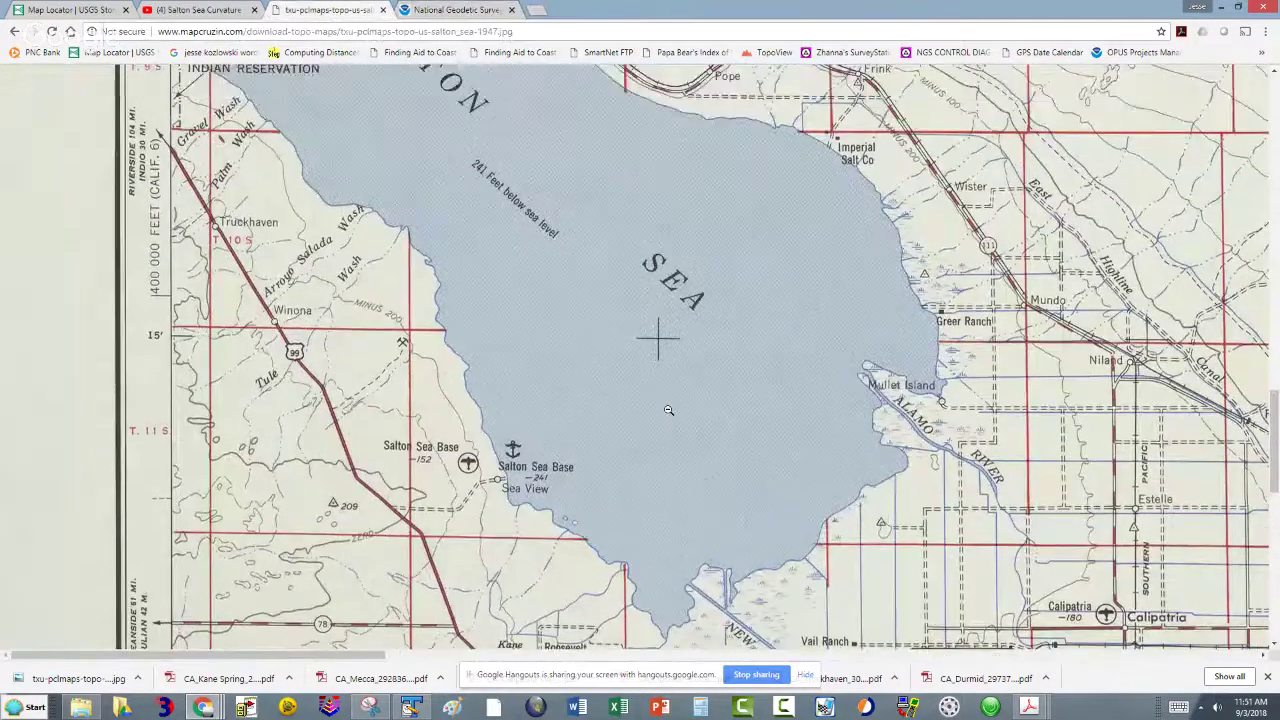
pyautogui.scroll(1, 668, 410)
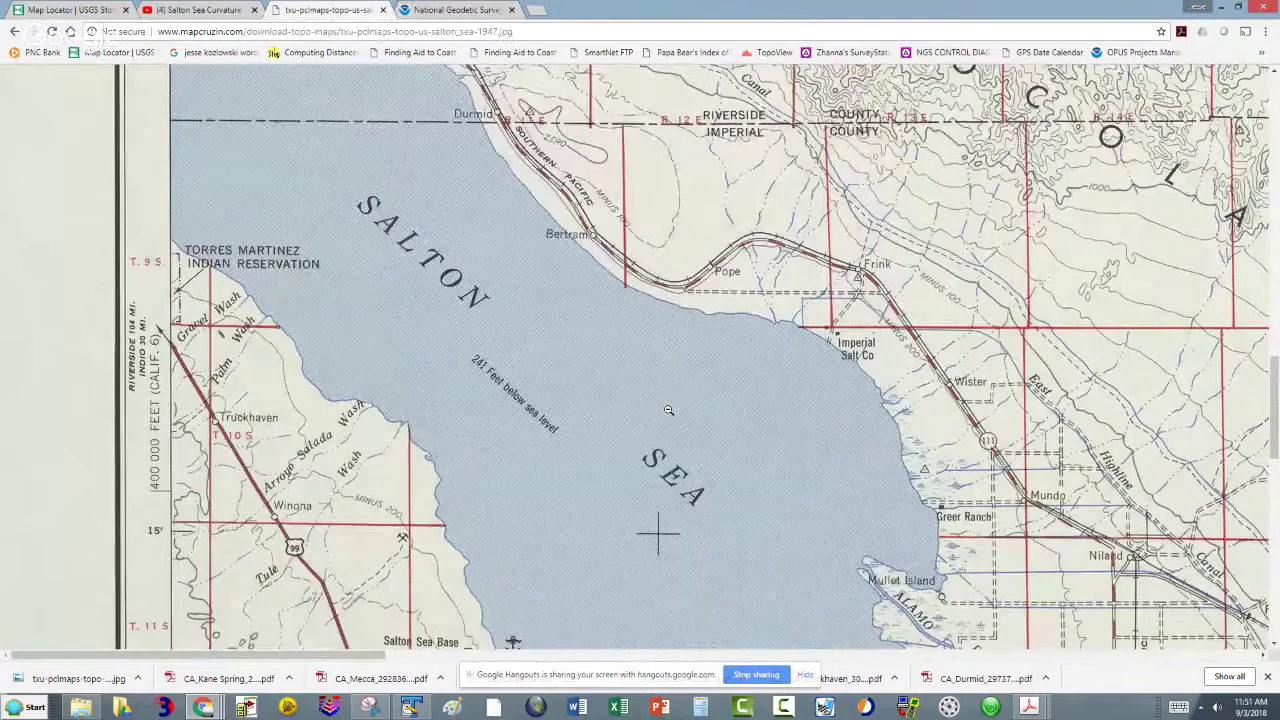
pyautogui.scroll(-1, 668, 410)
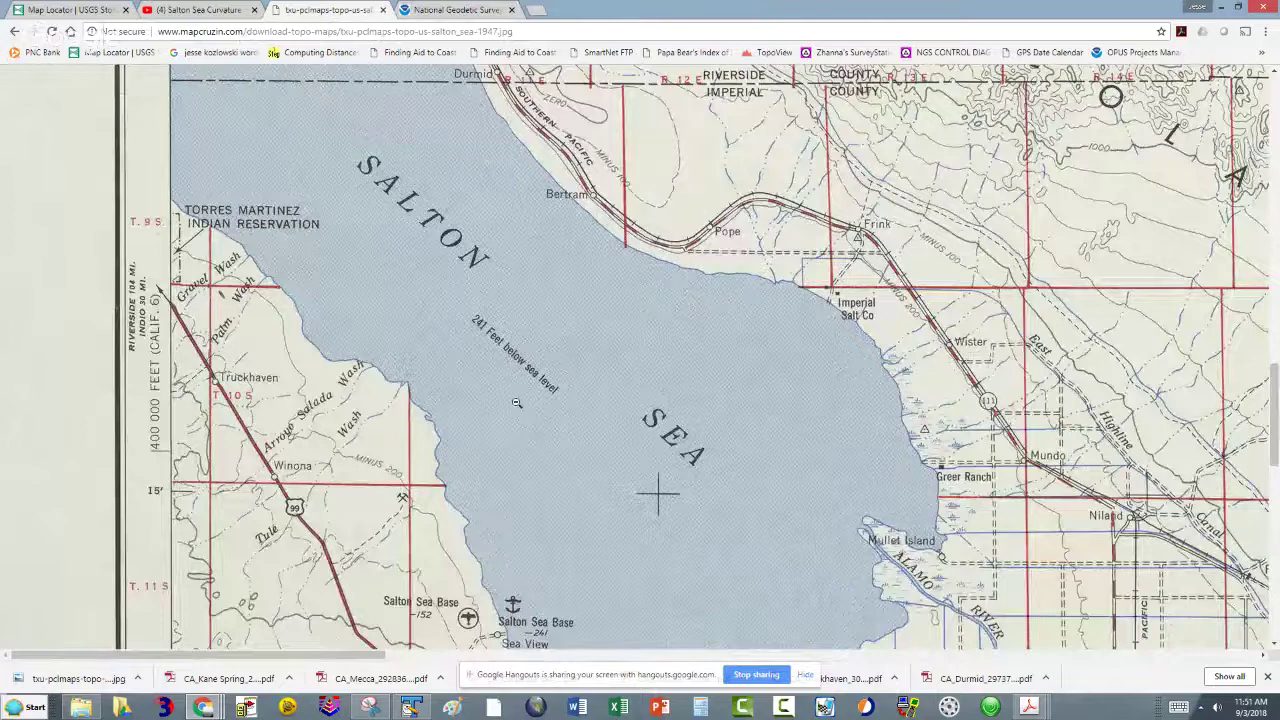
pyautogui.scroll(-1, 516, 402)
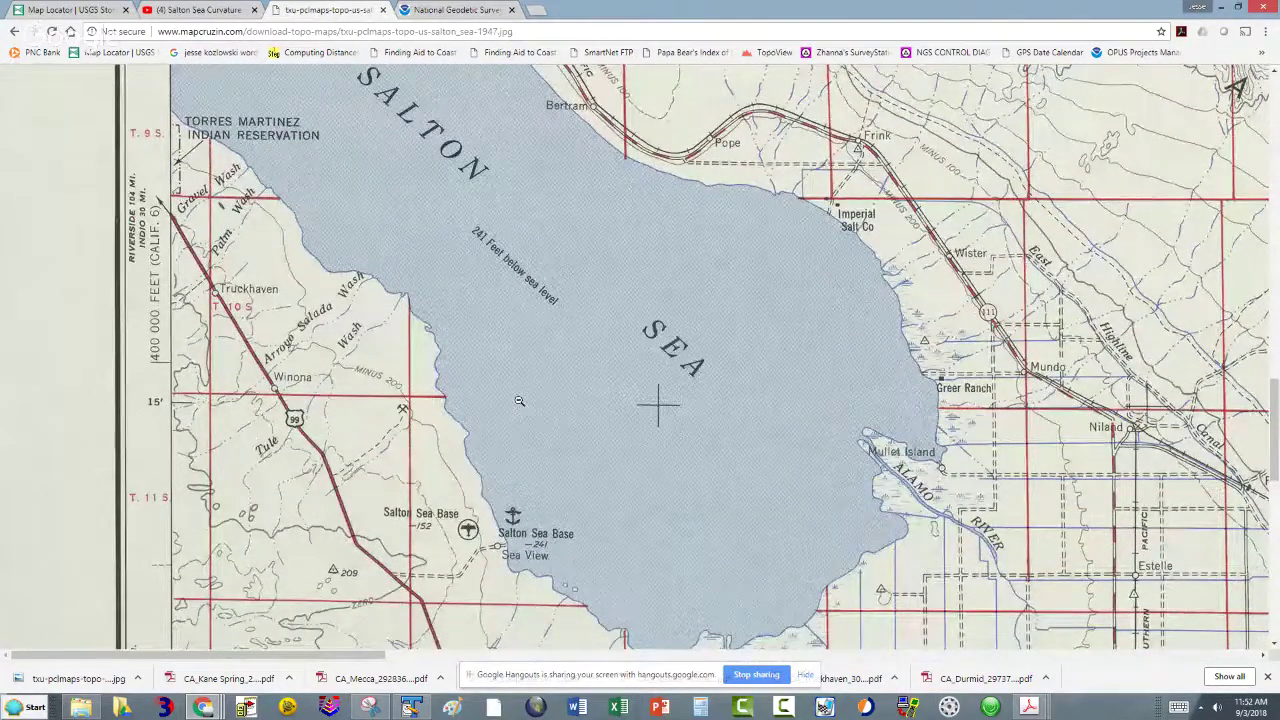
pyautogui.scroll(1, 519, 401)
pyautogui.scroll(-1, 511, 402)
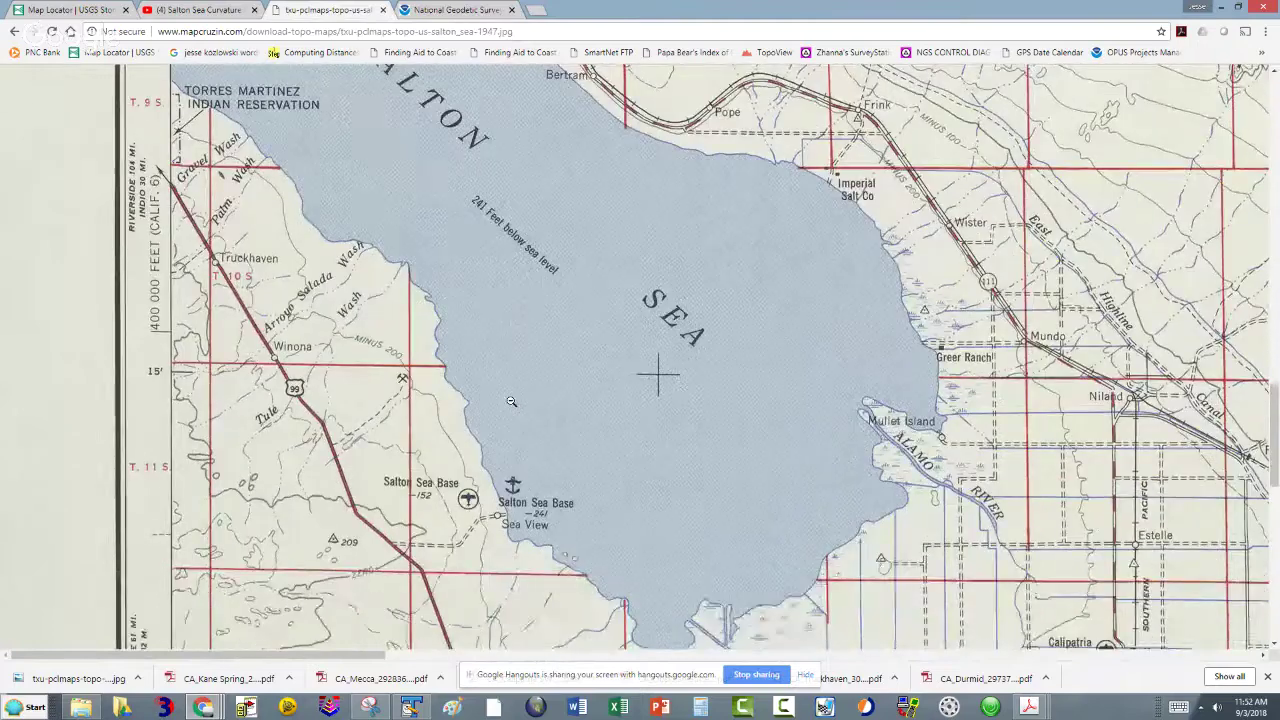
pyautogui.scroll(-1, 511, 402)
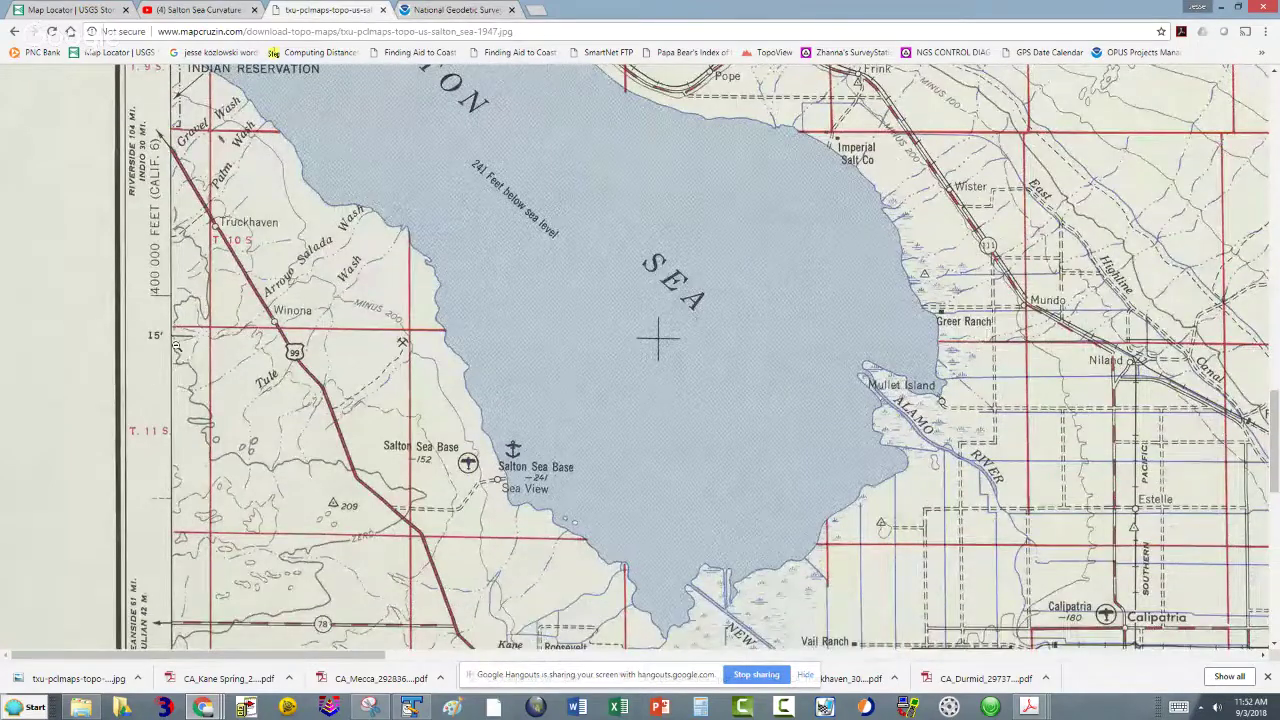
pyautogui.scroll(-3, 408, 353)
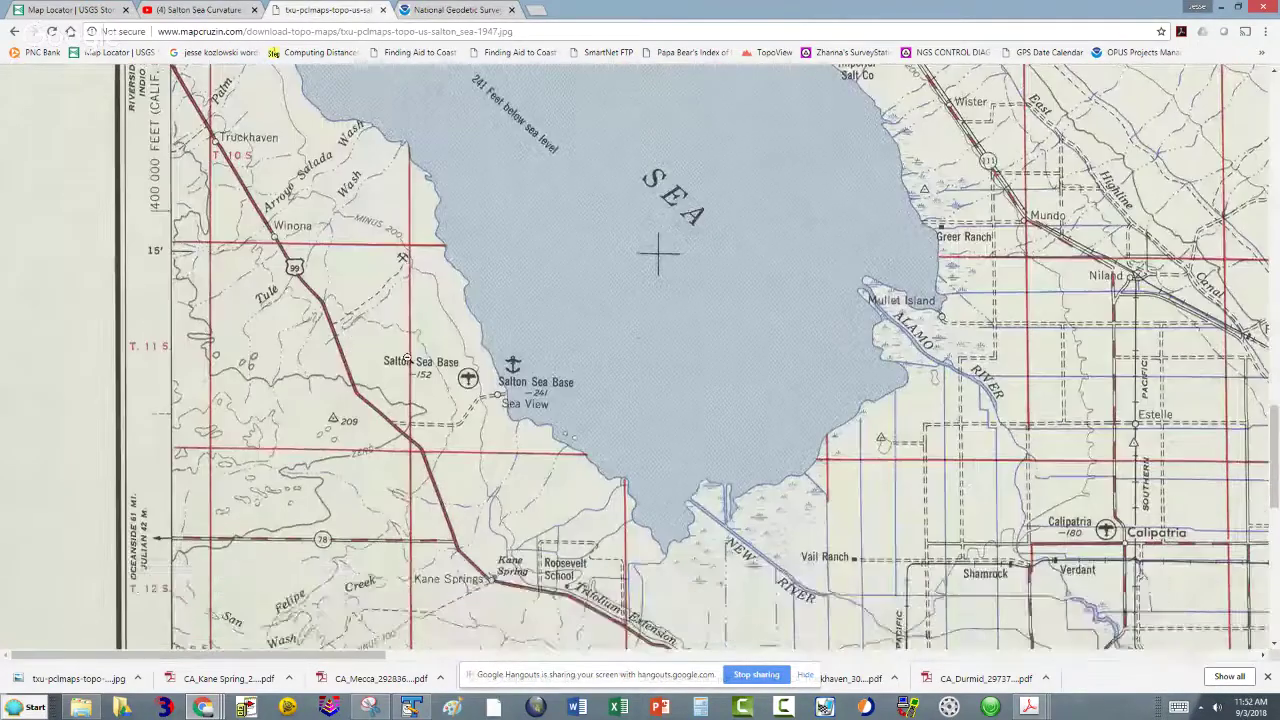
pyautogui.scroll(-3, 409, 355)
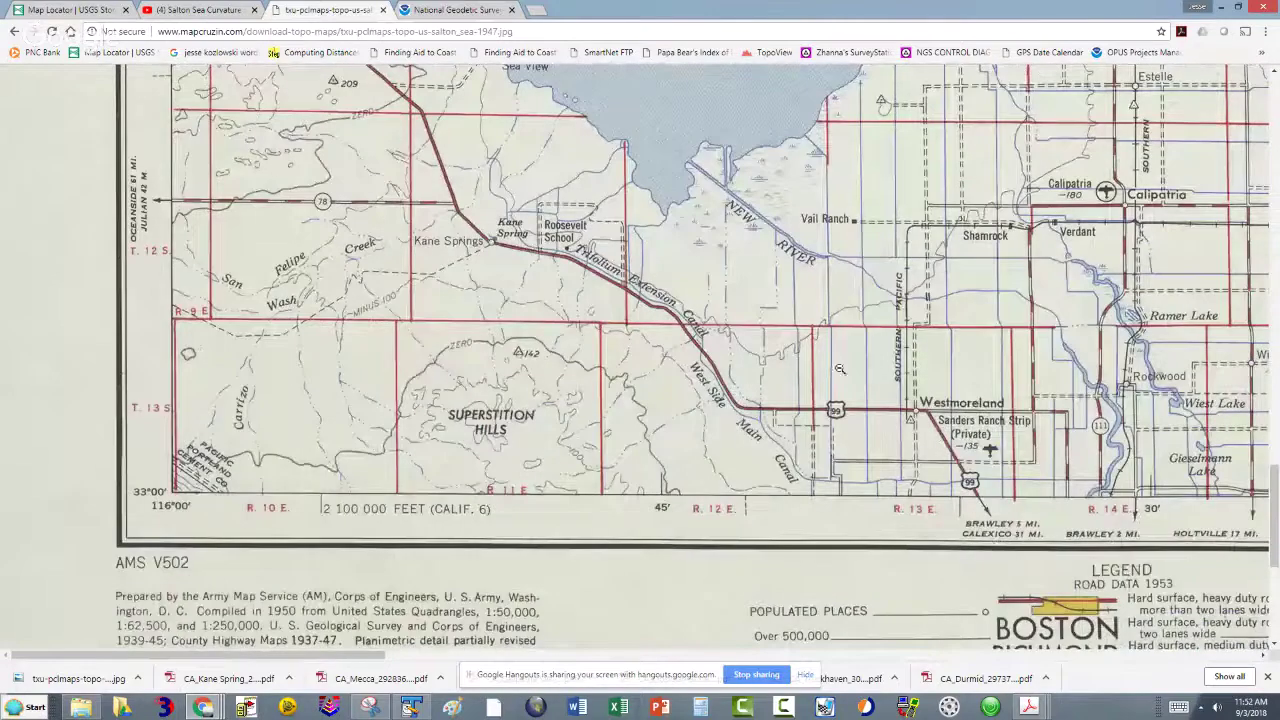
pyautogui.scroll(5, 904, 316)
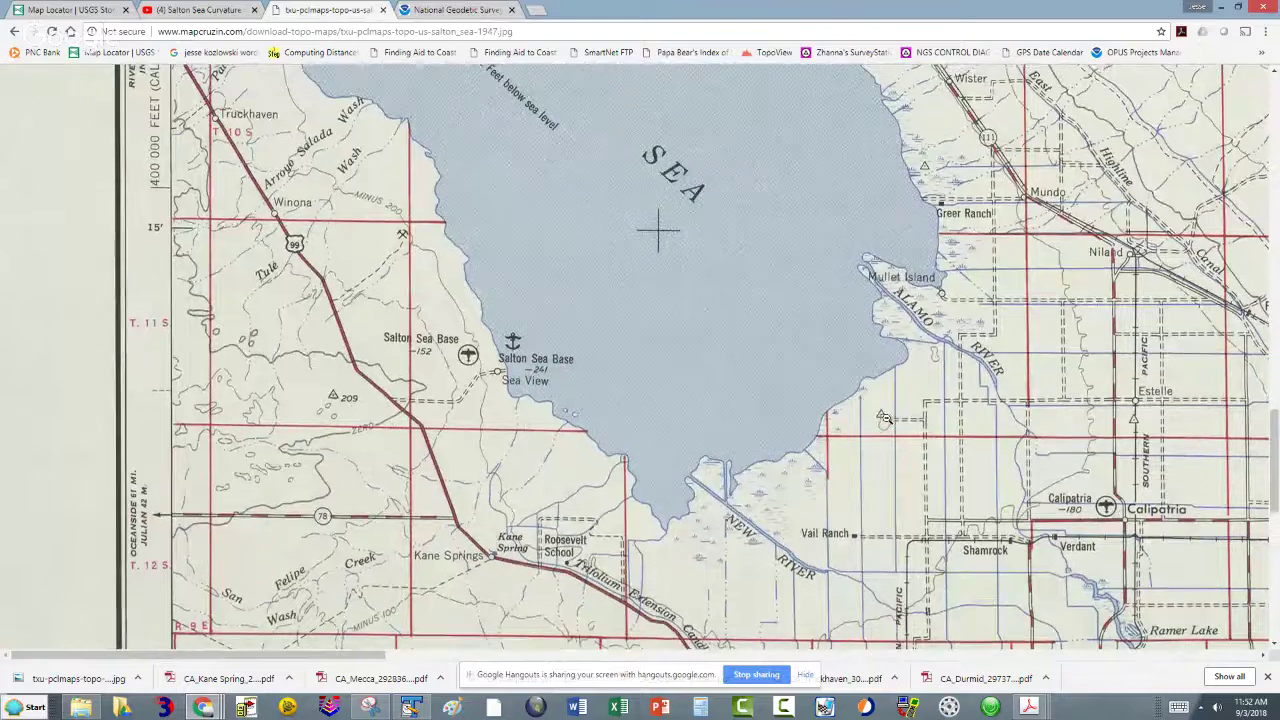
pyautogui.scroll(-1, 884, 416)
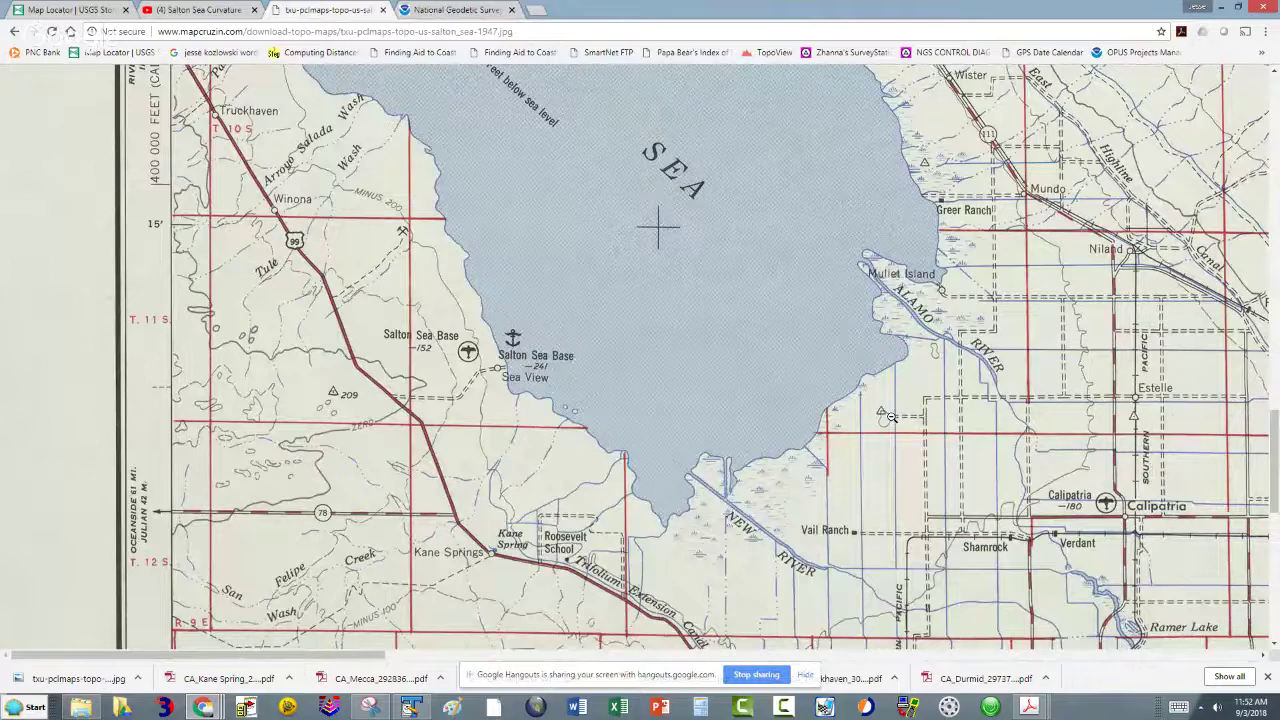
pyautogui.scroll(-1, 890, 416)
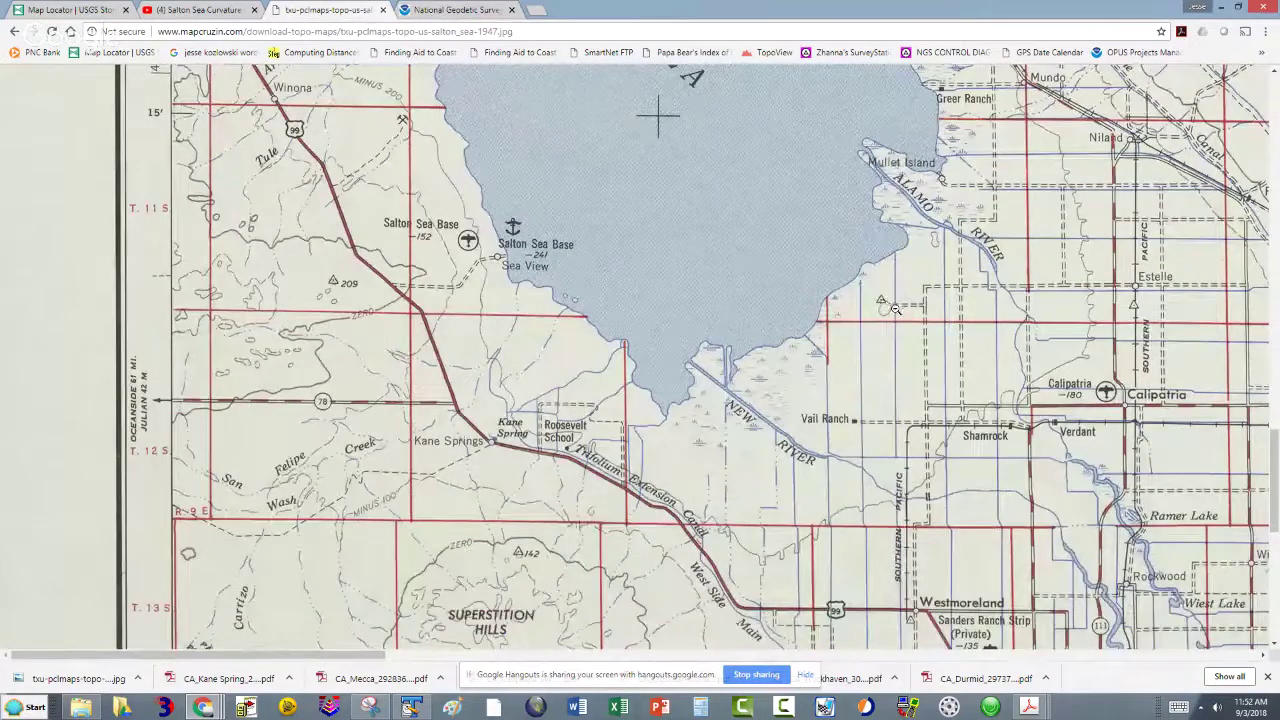
pyautogui.scroll(1, 897, 328)
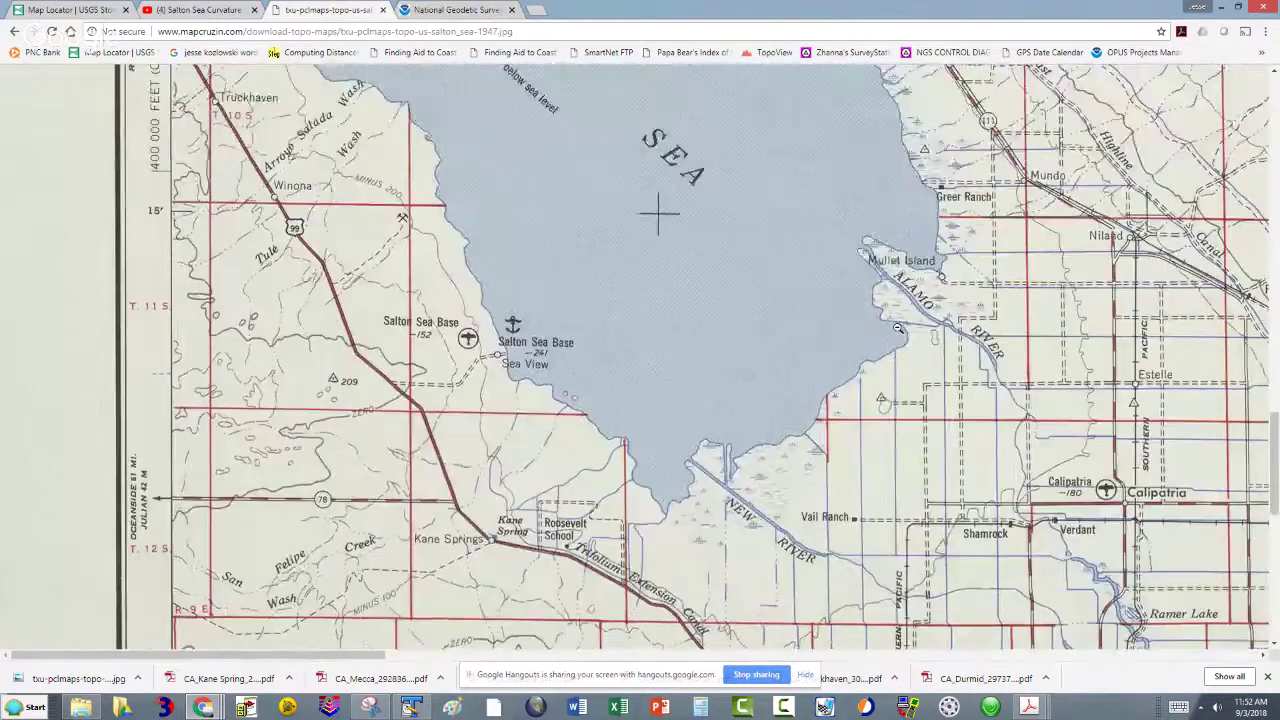
pyautogui.scroll(2, 897, 328)
pyautogui.scroll(1, 897, 328)
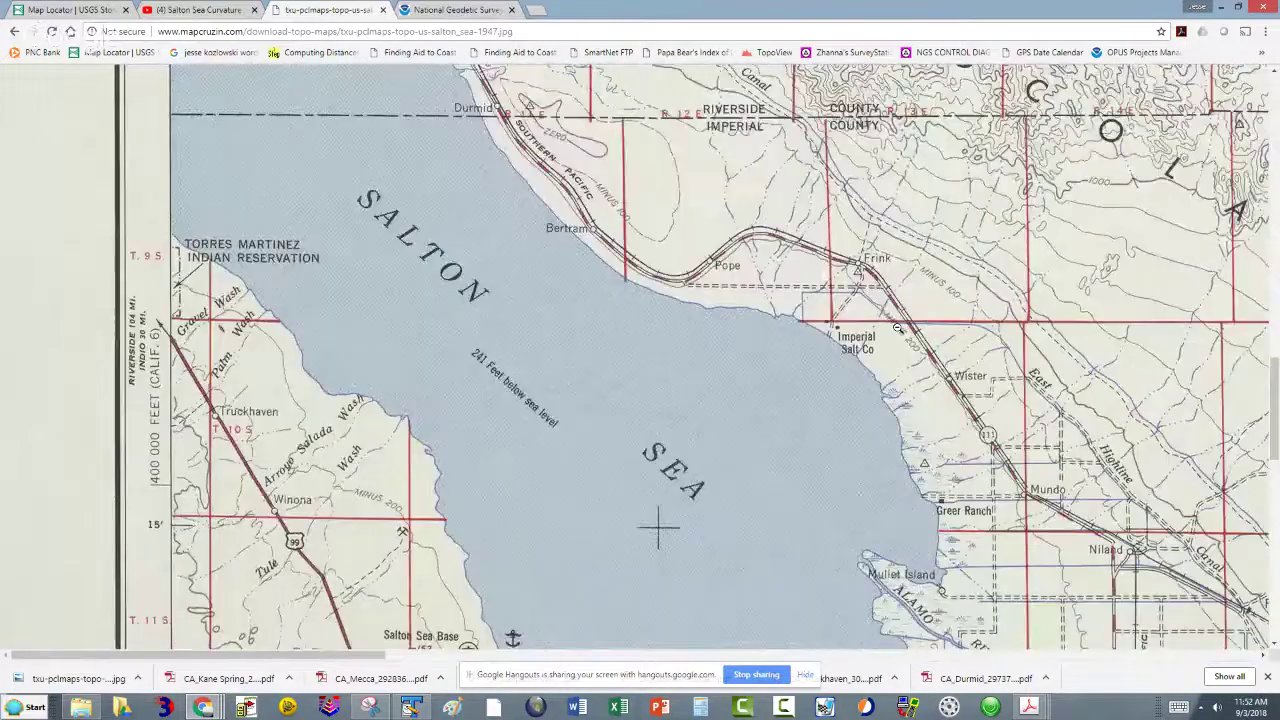
pyautogui.scroll(1, 897, 328)
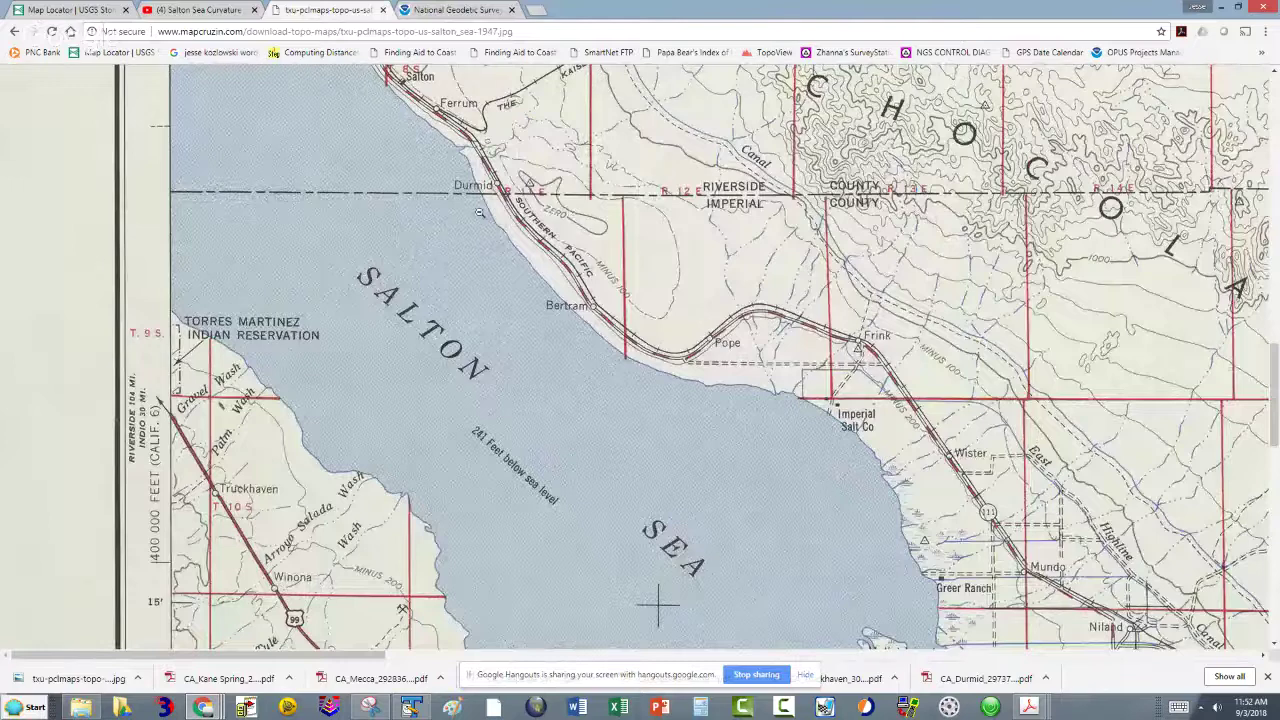
pyautogui.scroll(-1, 446, 282)
pyautogui.scroll(-4, 446, 282)
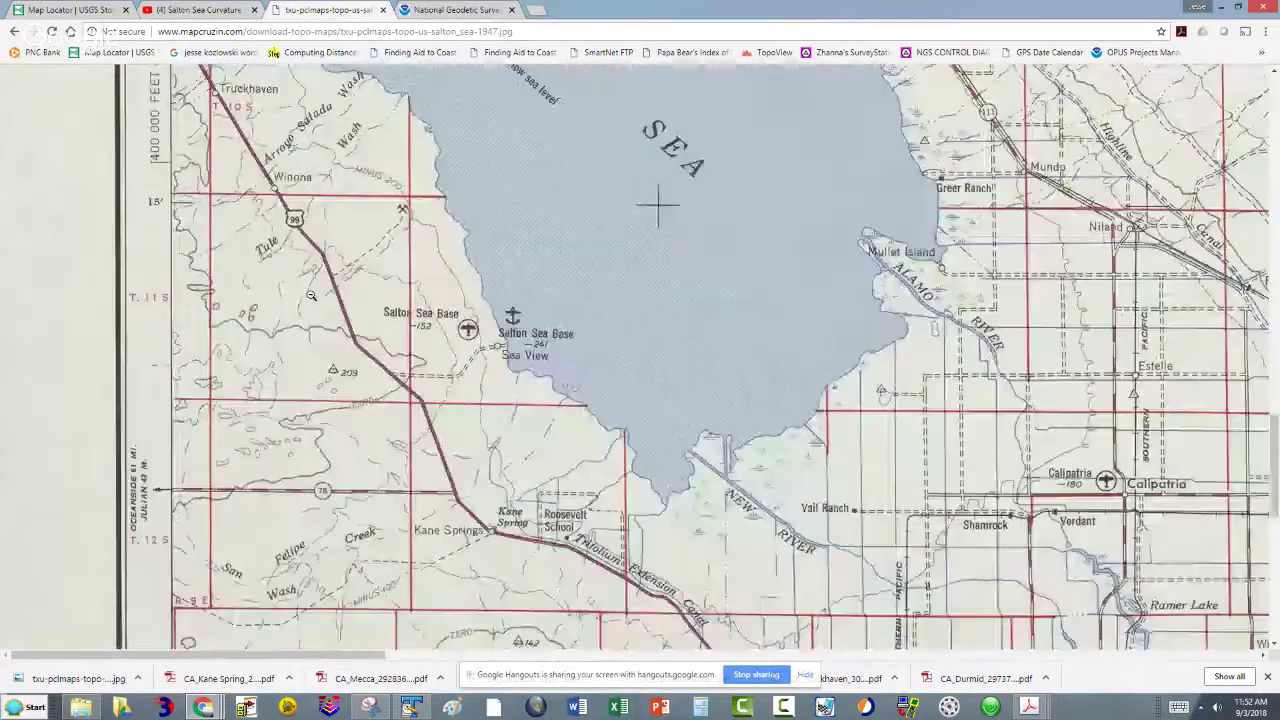
pyautogui.scroll(-4, 532, 385)
pyautogui.scroll(-3, 532, 385)
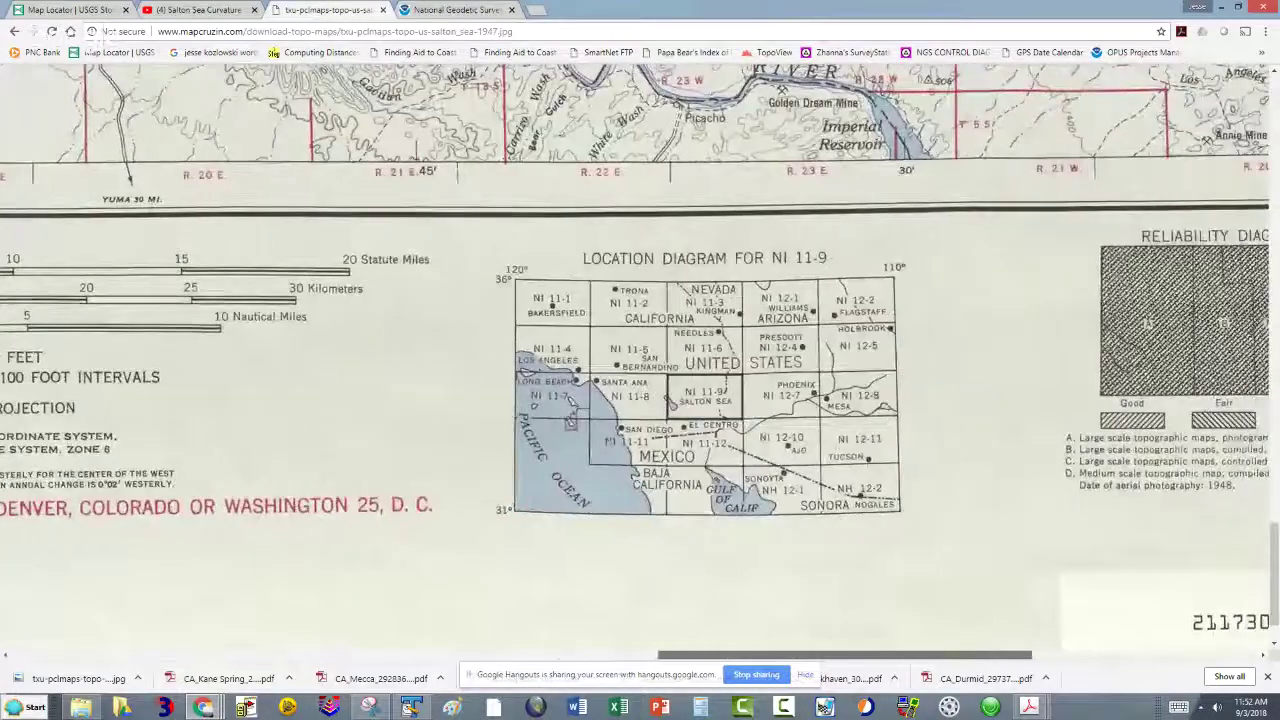
pyautogui.scroll(2, 636, 360)
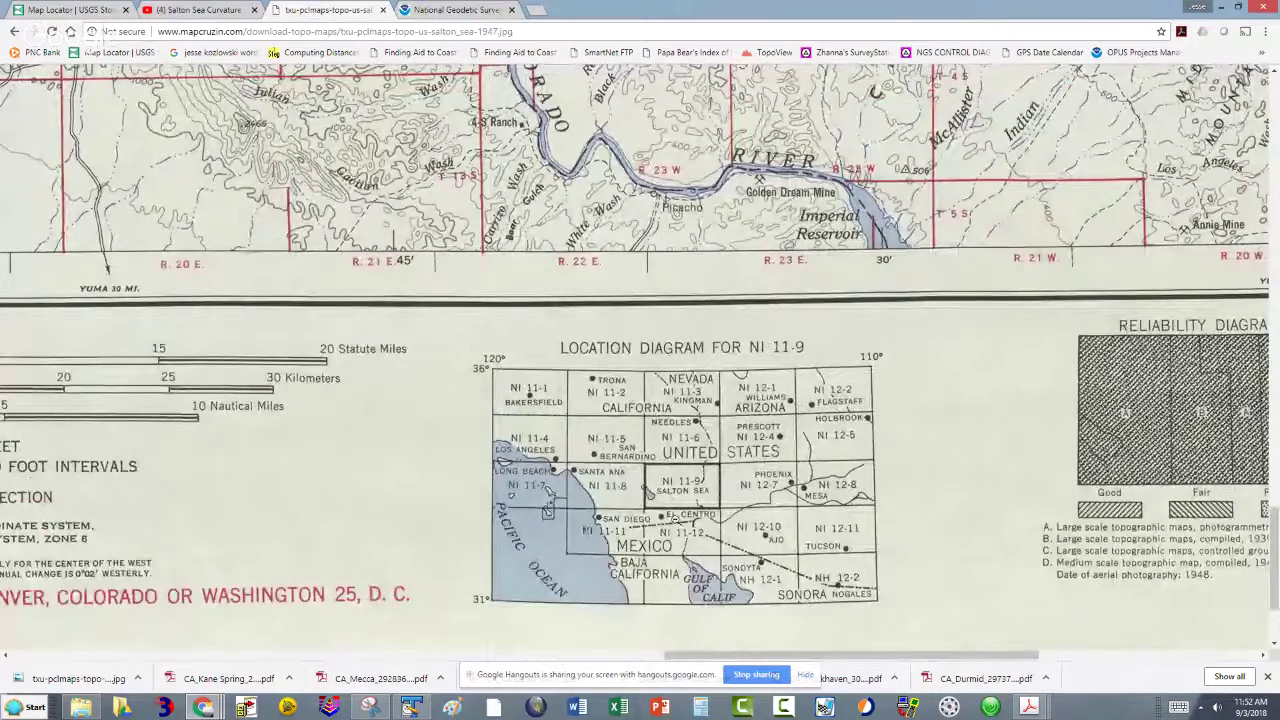
pyautogui.scroll(2, 789, 550)
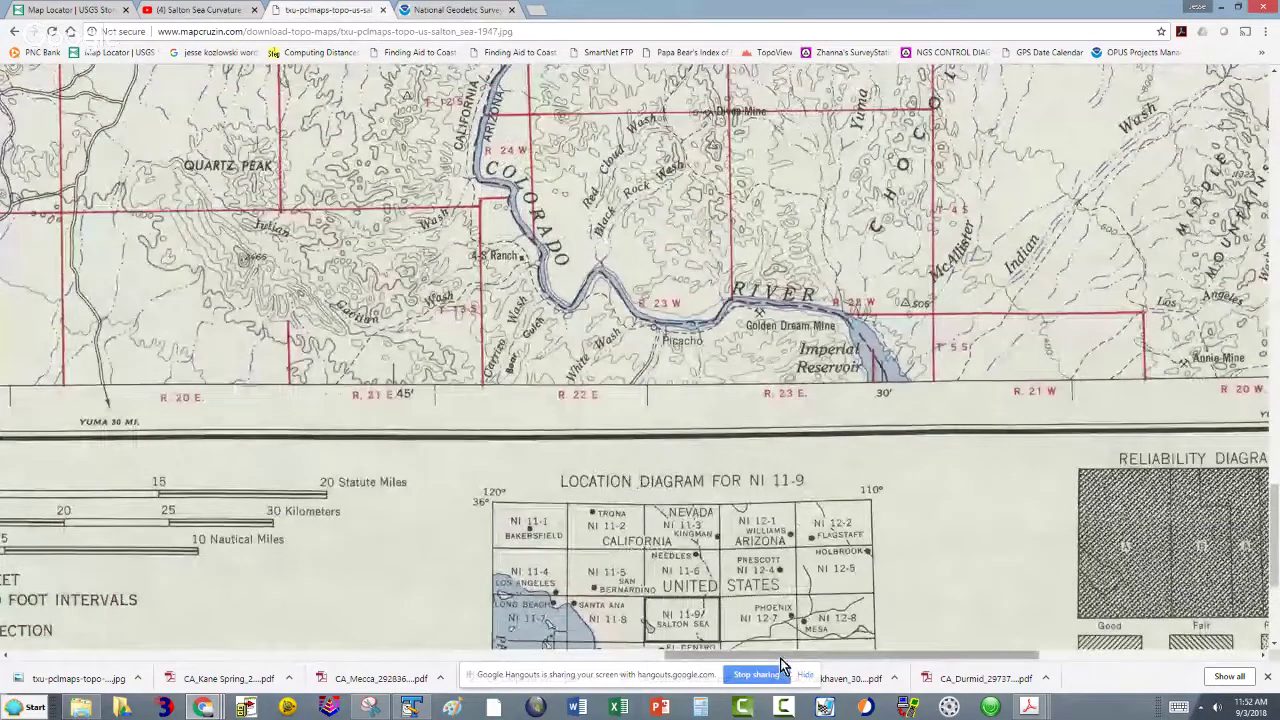
pyautogui.moveTo(780, 658); pyautogui.dragTo(942, 683)
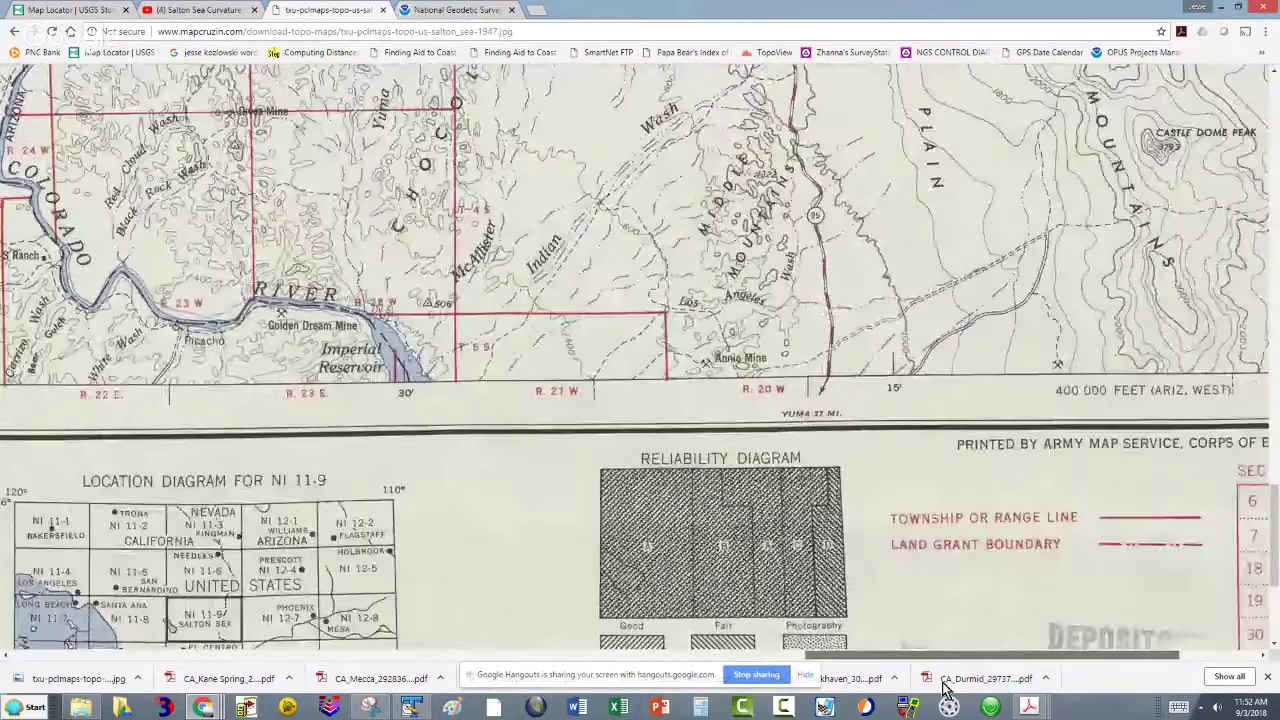
pyautogui.scroll(2, 600, 350)
pyautogui.hscroll(3, 600, 350)
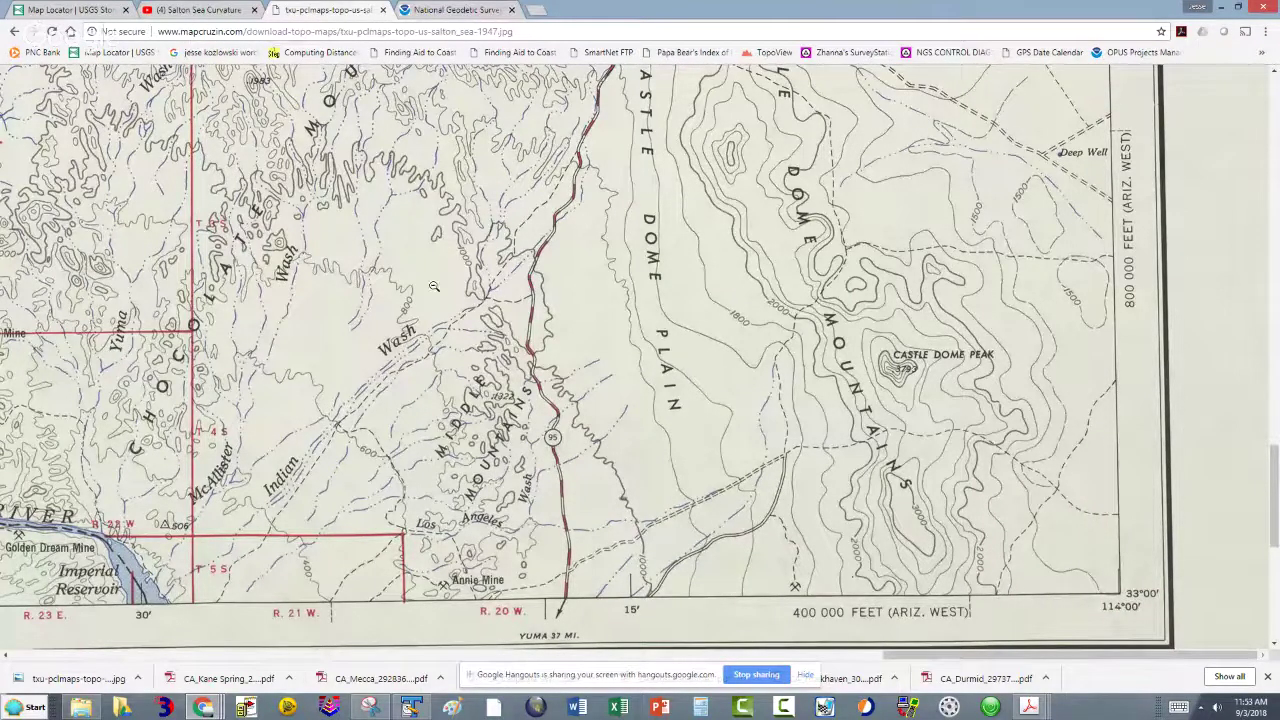
# Step: Close the topo map and pan the NGS map east across Arizona and New Mexico to El Paso
pyautogui.click(383, 11)
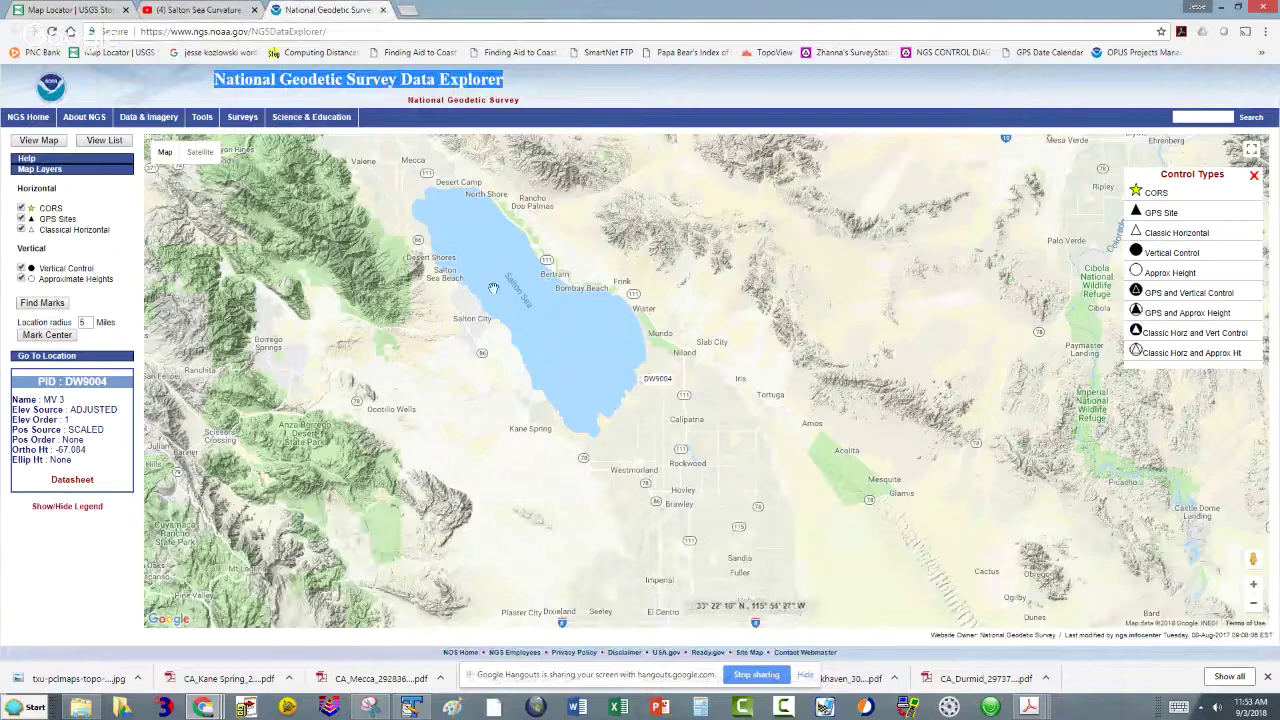
pyautogui.scroll(-1, 602, 332)
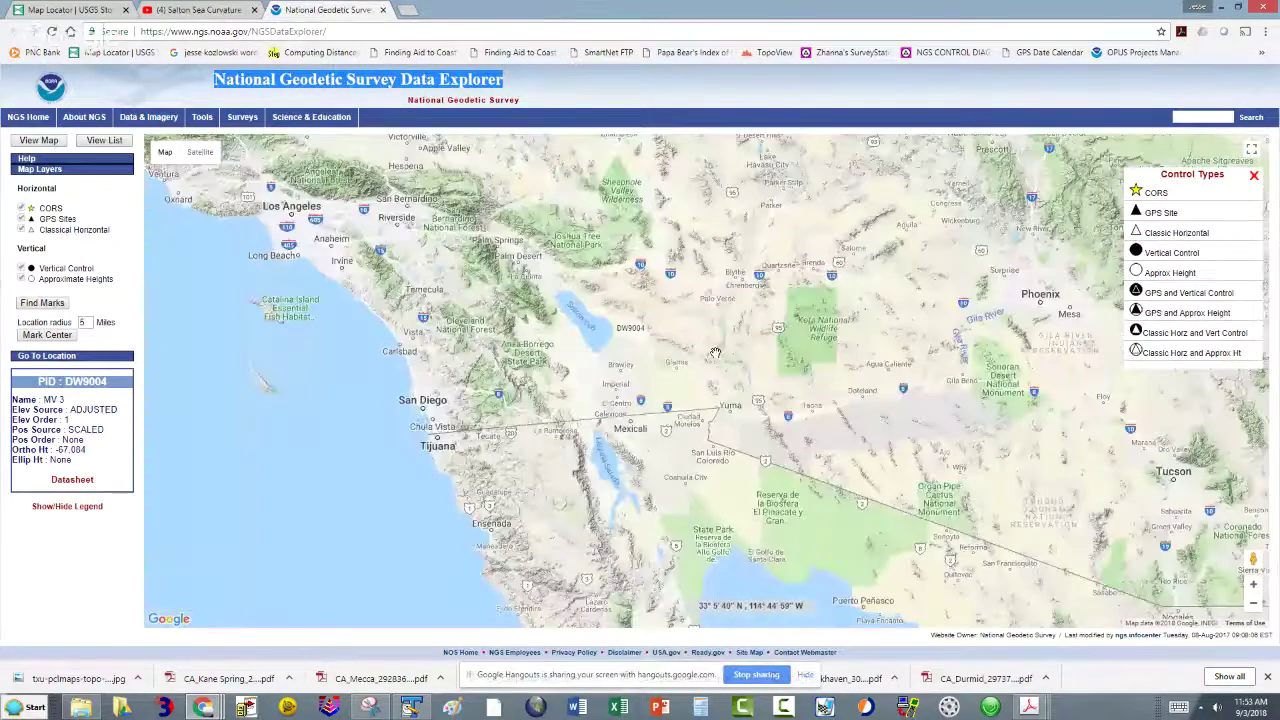
pyautogui.moveTo(602, 332); pyautogui.dragTo(569, 386)
pyautogui.scroll(-1, 569, 386)
pyautogui.moveTo(600, 480); pyautogui.dragTo(812, 391)
pyautogui.moveTo(1090, 571); pyautogui.dragTo(824, 397)
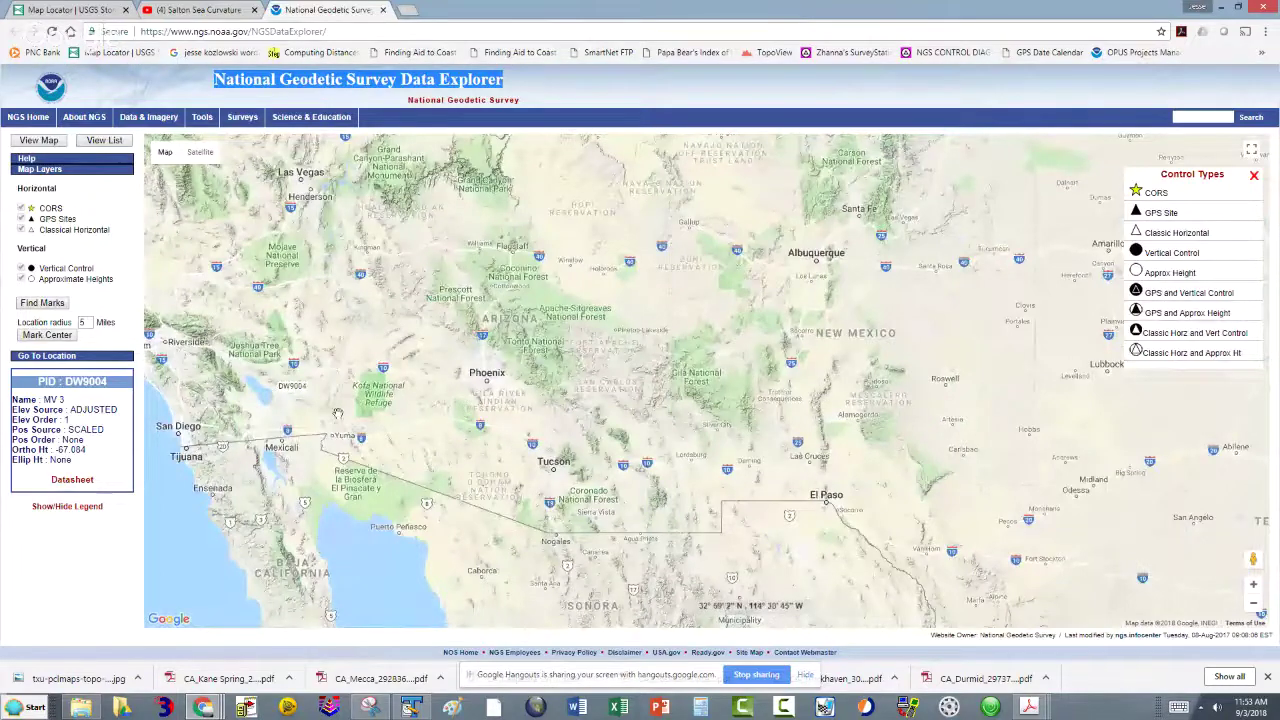
# Step: Pan back west toward Los Angeles and zoom in to center the Salton Sea
pyautogui.moveTo(338, 413); pyautogui.dragTo(516, 380)
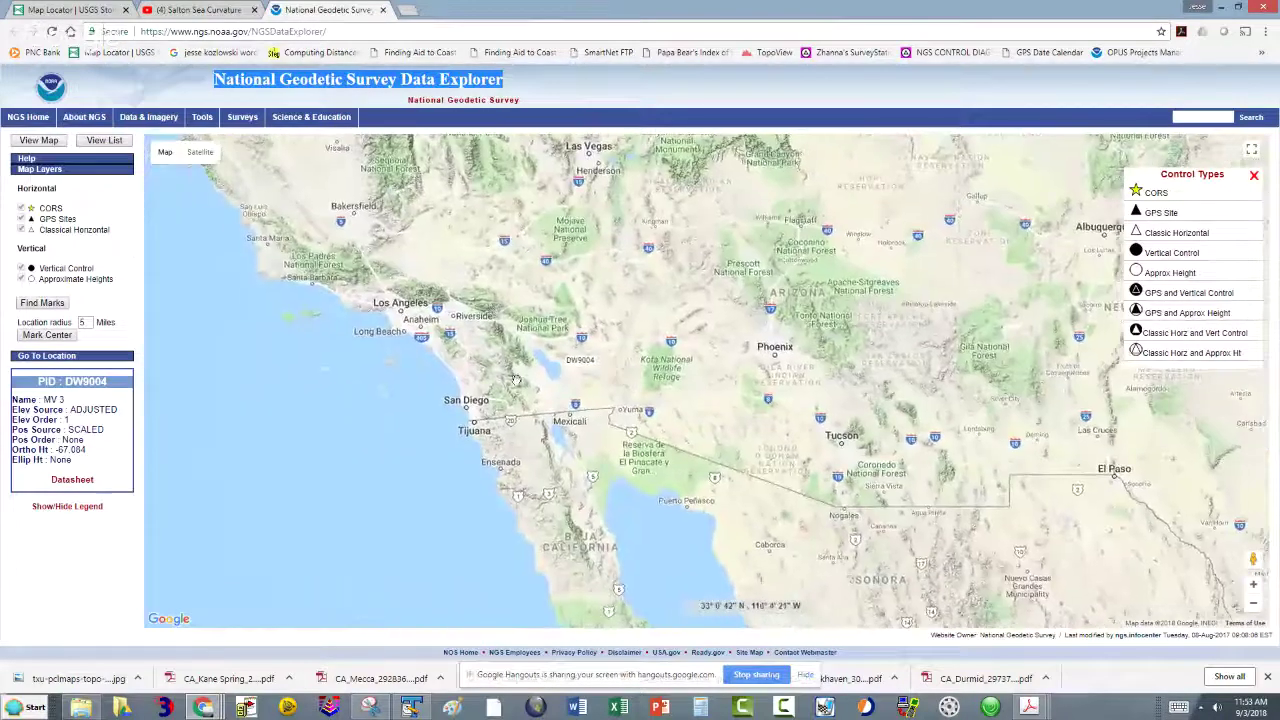
pyautogui.scroll(3, 516, 380)
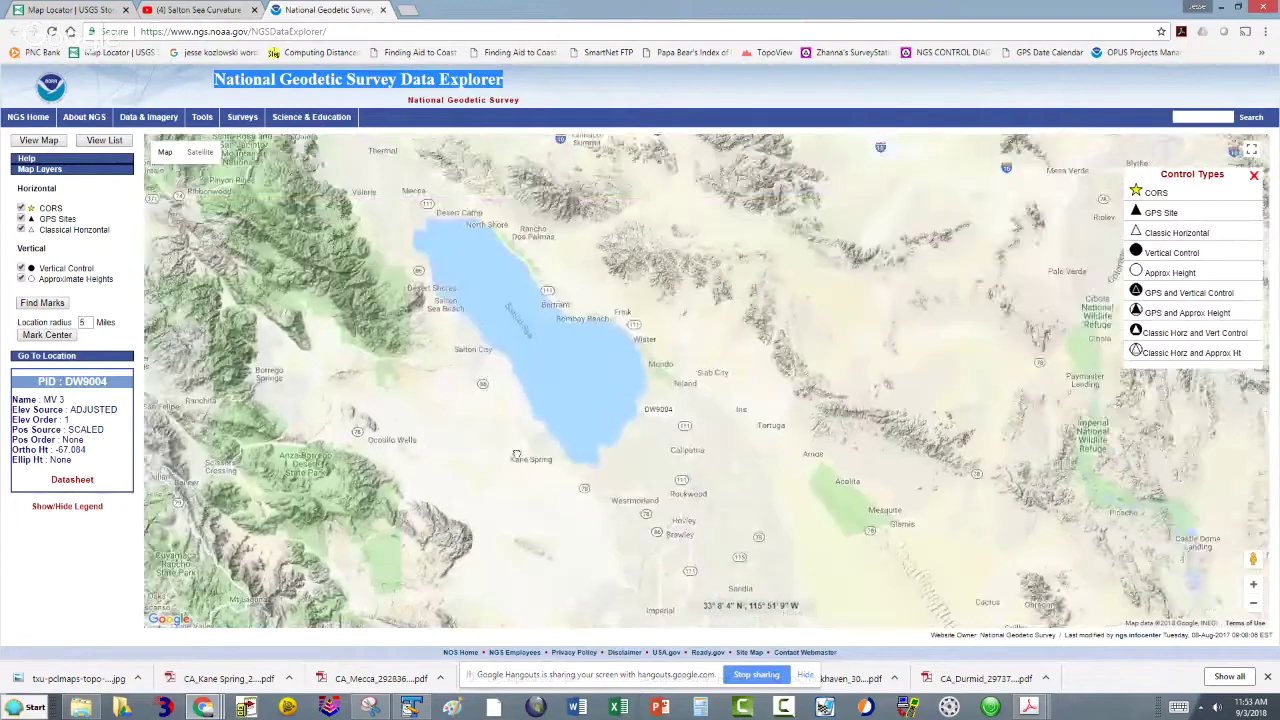
pyautogui.moveTo(517, 454); pyautogui.dragTo(660, 460)
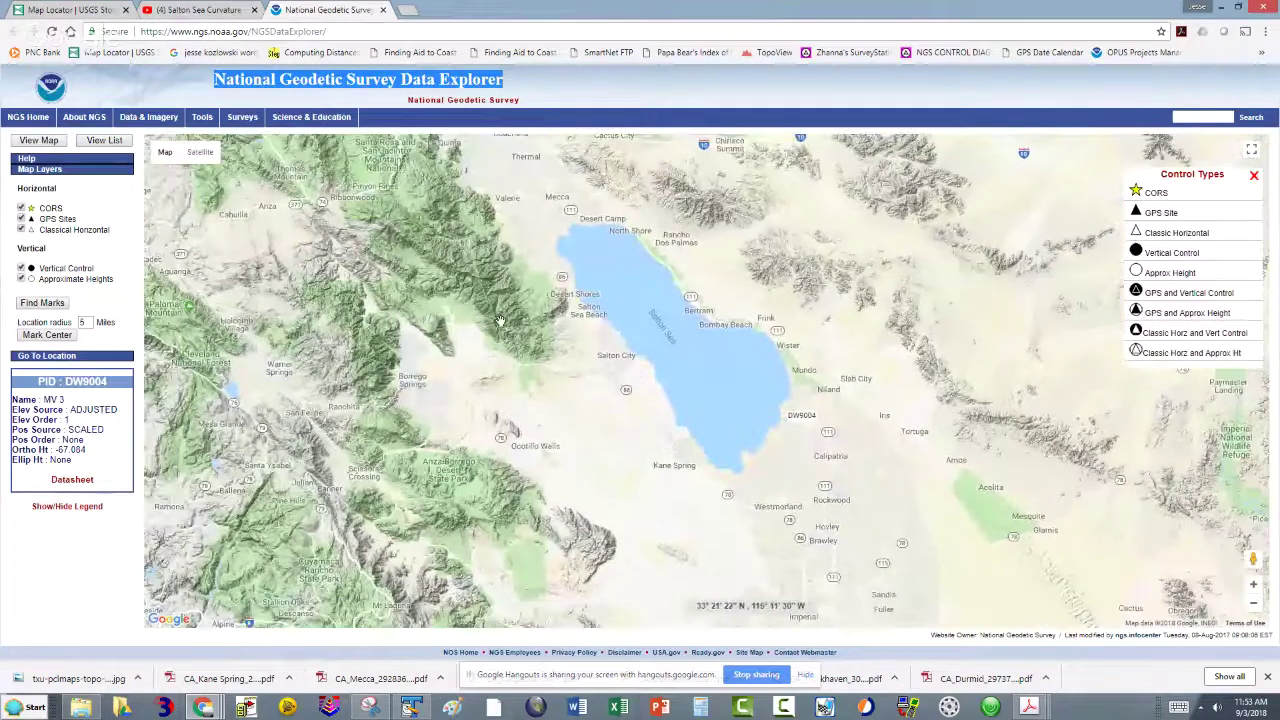
# Step: In the USGS Map Locator, zoom in two levels and pan to Calipatria and Westmorland
pyautogui.click(93, 17)
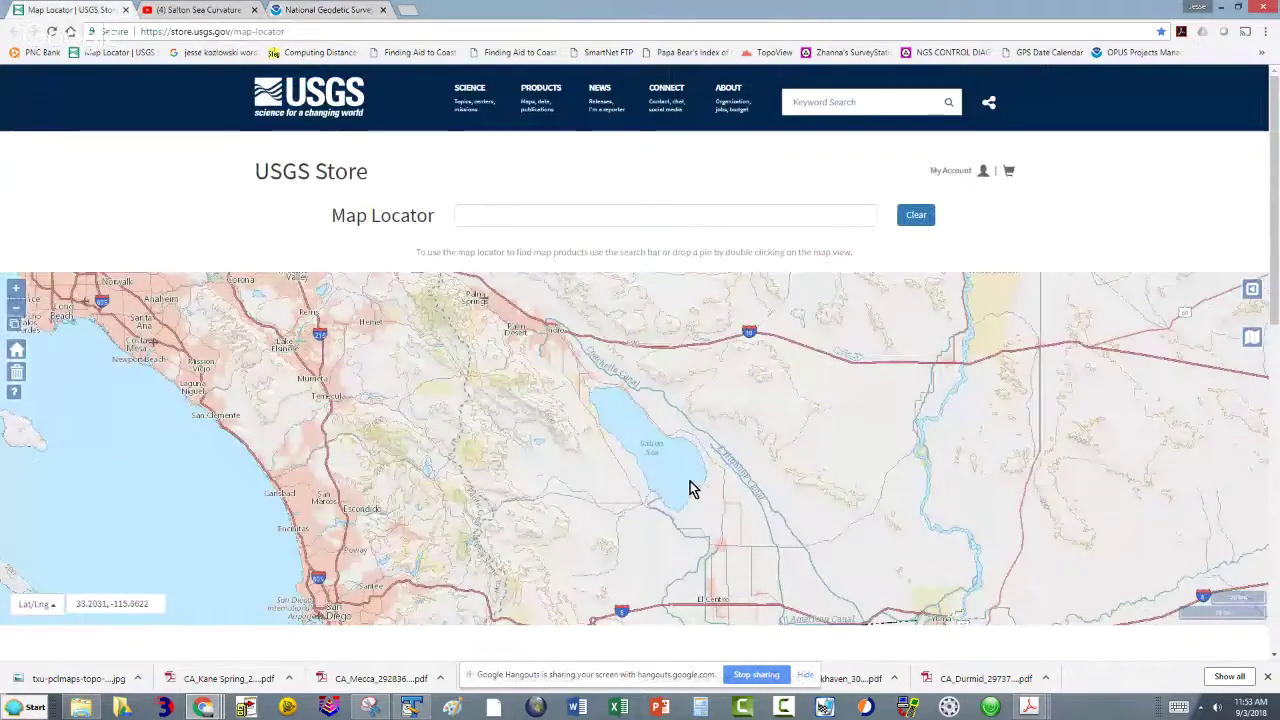
pyautogui.click(14, 289)
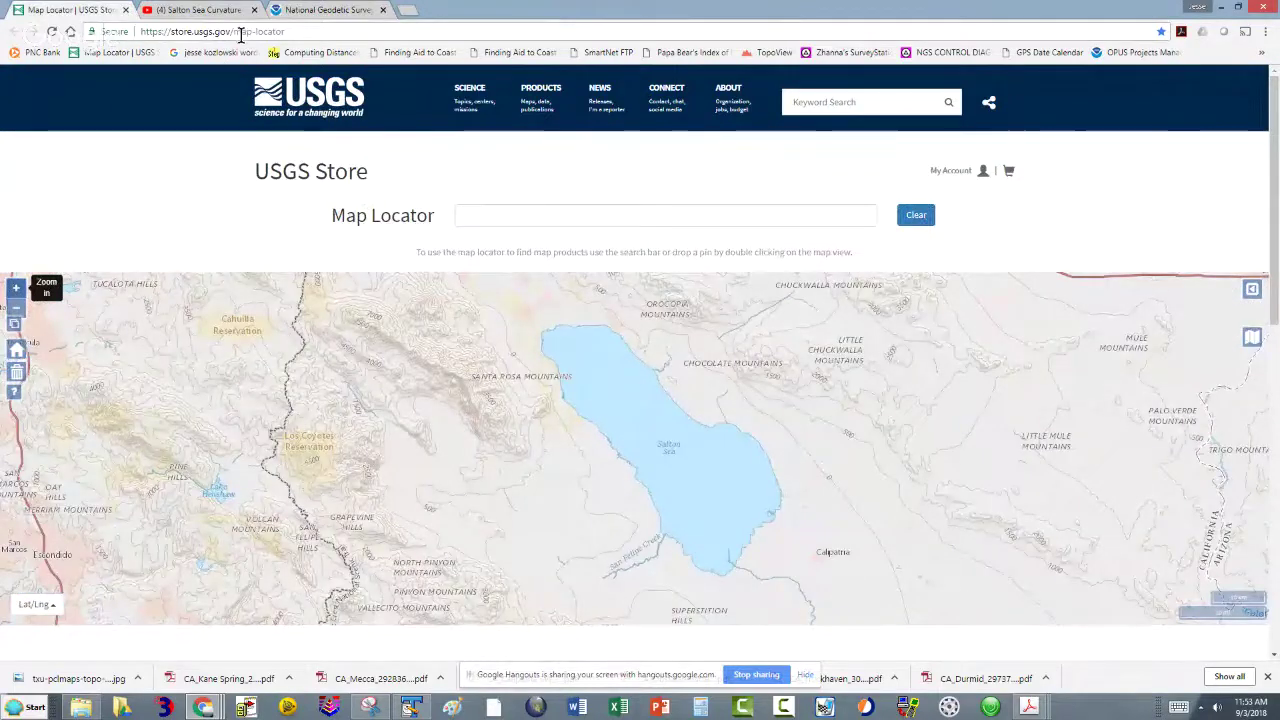
pyautogui.click(14, 289)
pyautogui.moveTo(549, 526); pyautogui.dragTo(314, 311)
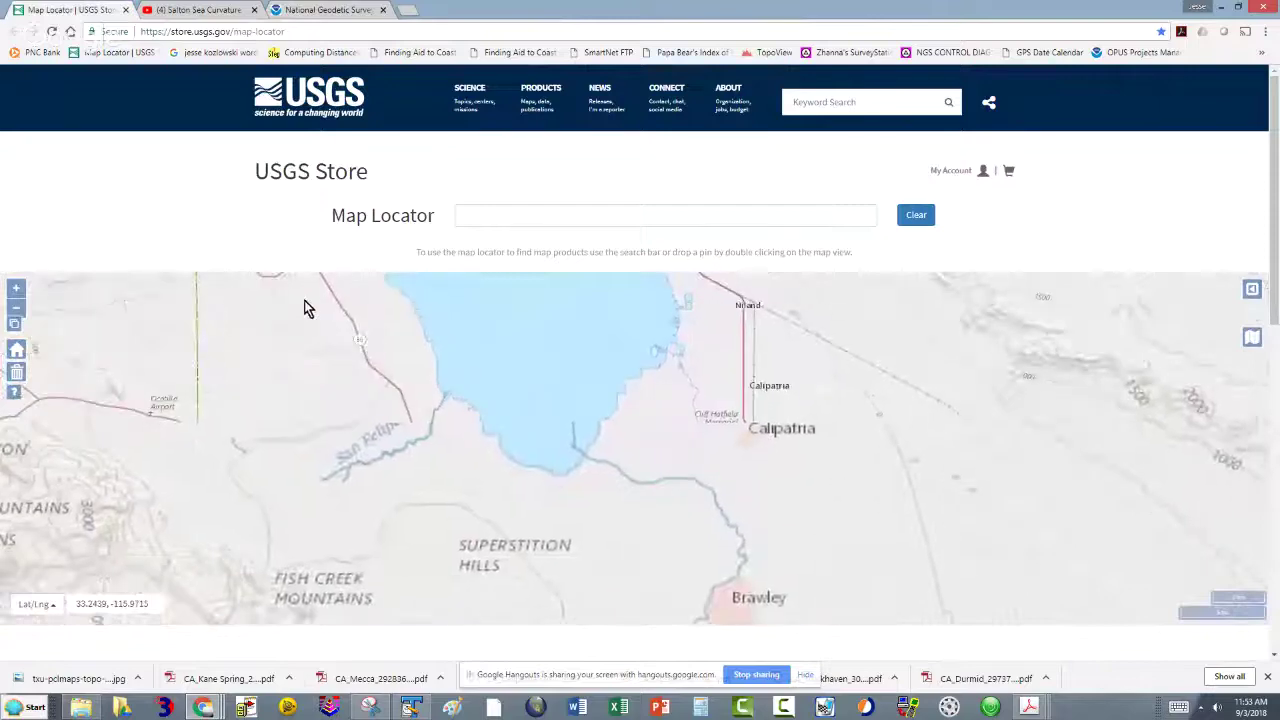
pyautogui.moveTo(623, 529); pyautogui.dragTo(444, 536)
pyautogui.scroll(-1, 446, 535)
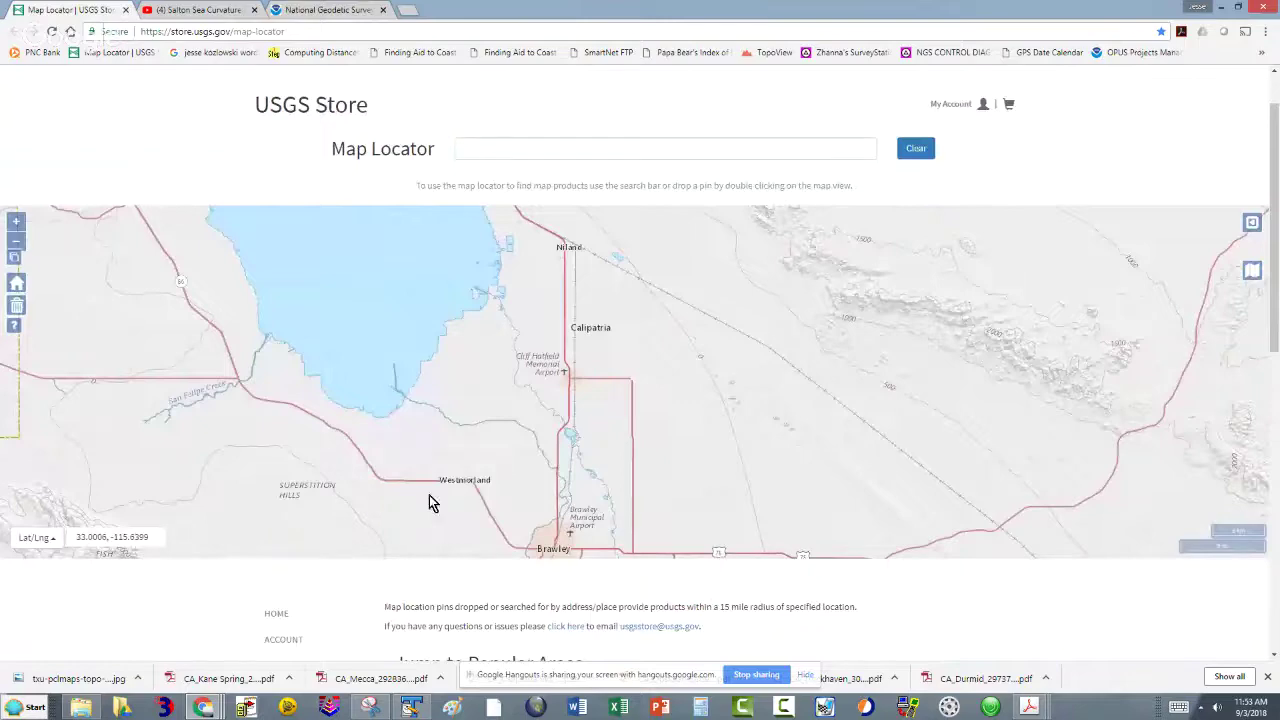
# Step: Return to the NGS tab, then bring up the Salton_Sea_California_Arizona_NI_11-9 PDF from the Salton_Sea folder
pyautogui.click(311, 18)
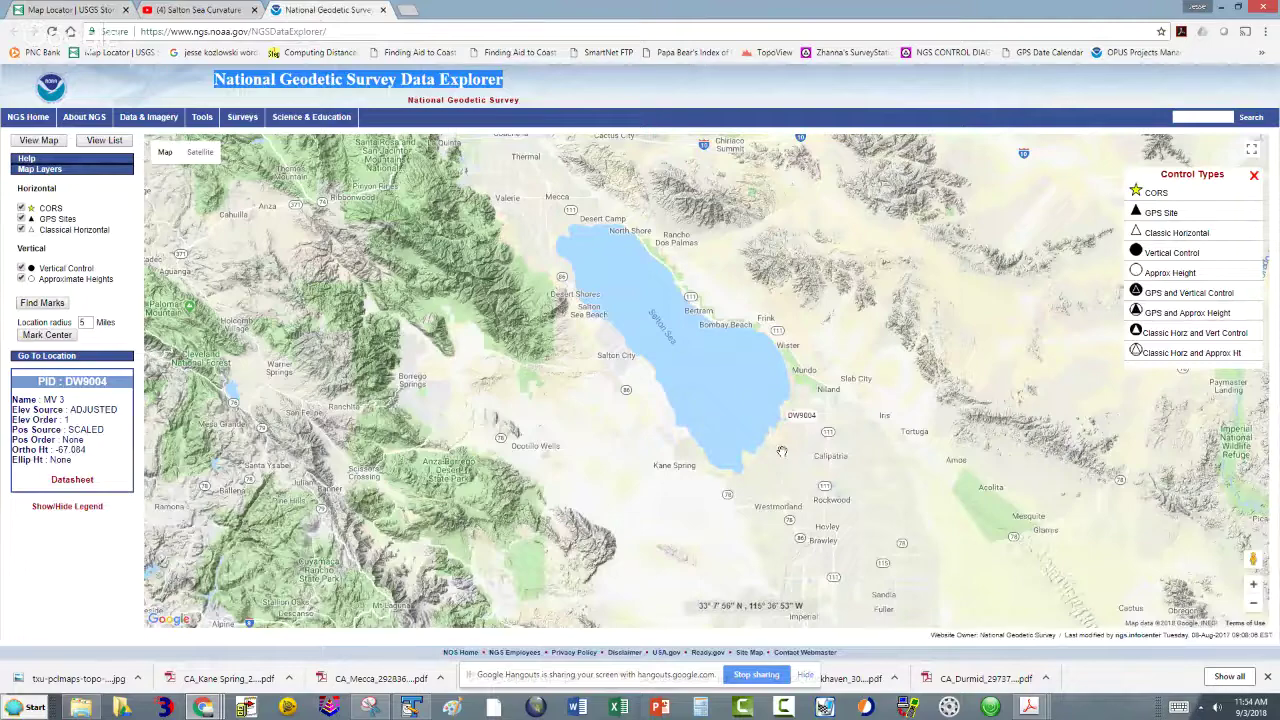
pyautogui.hotkey('alt', 'Tab')
pyautogui.hotkey('alt', 'Tab')
pyautogui.hotkey('alt', 'Tab')
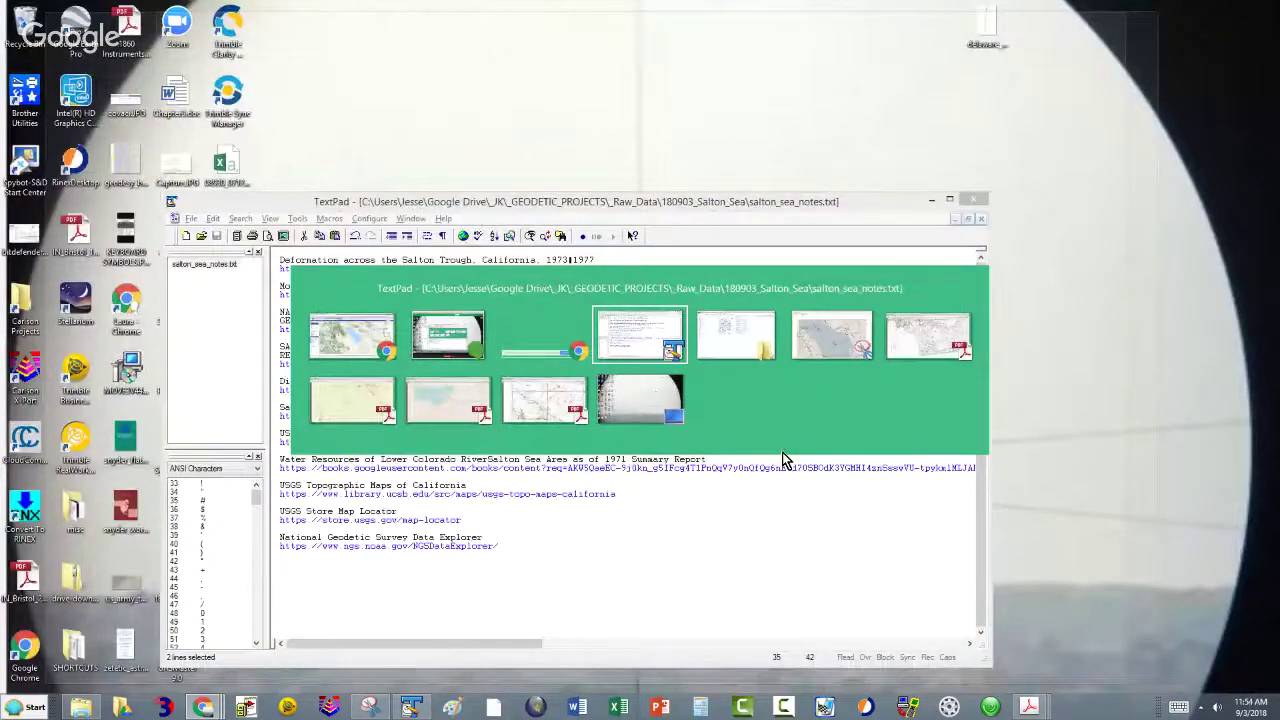
pyautogui.hotkey('alt', 'Tab')
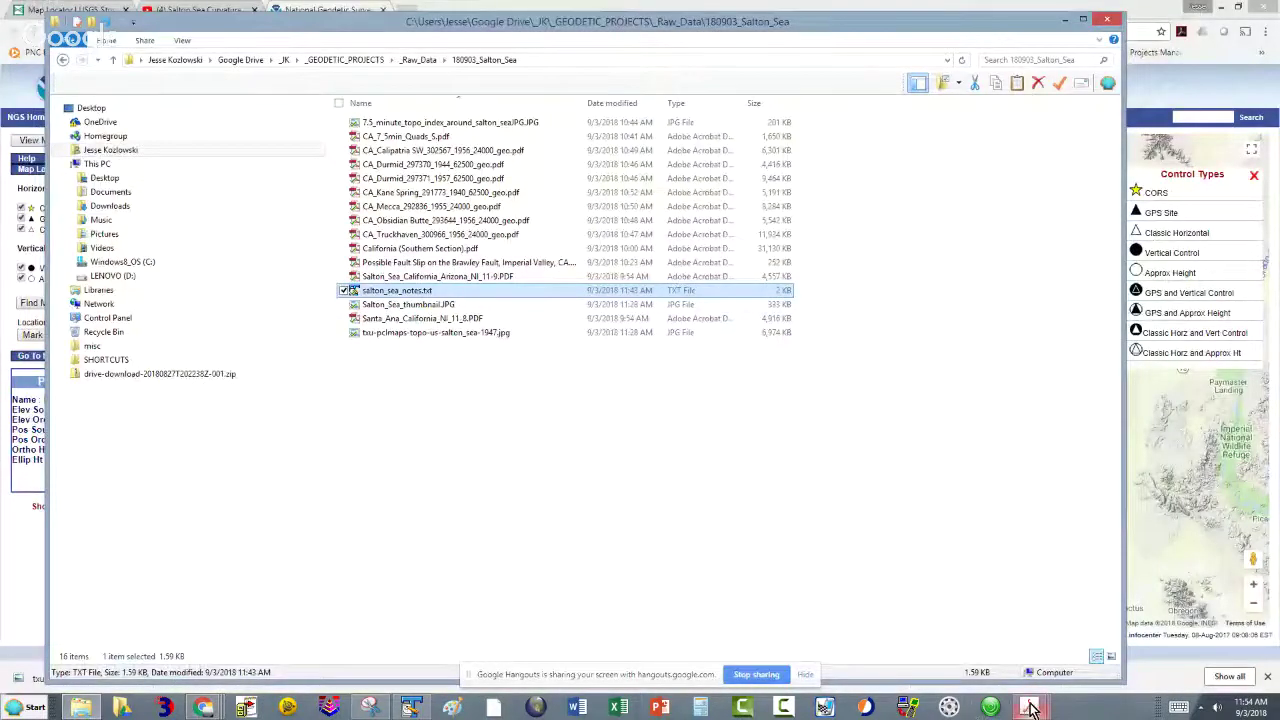
pyautogui.moveTo(1030, 707)
pyautogui.moveTo(909, 607)
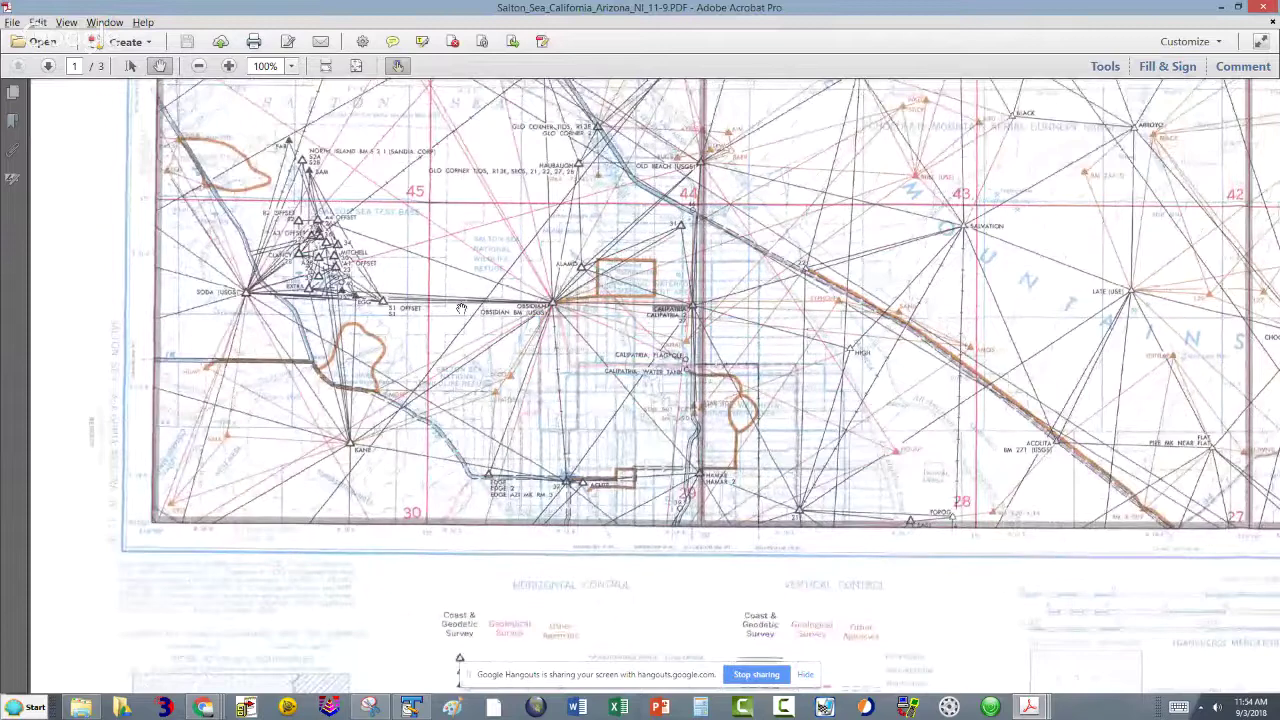
pyautogui.scroll(-2, 460, 310)
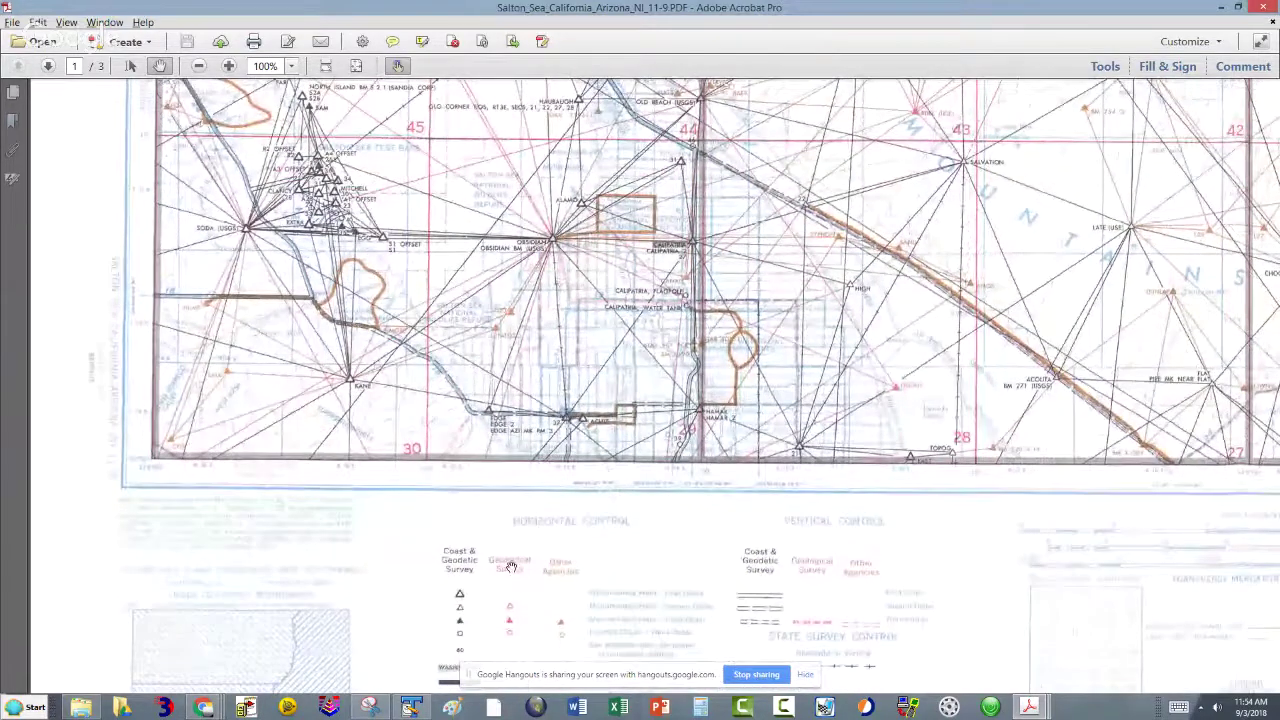
# Step: Scroll down to the horizontal and vertical control legend, then back up to the northern Salton Sea
pyautogui.scroll(1, 428, 277)
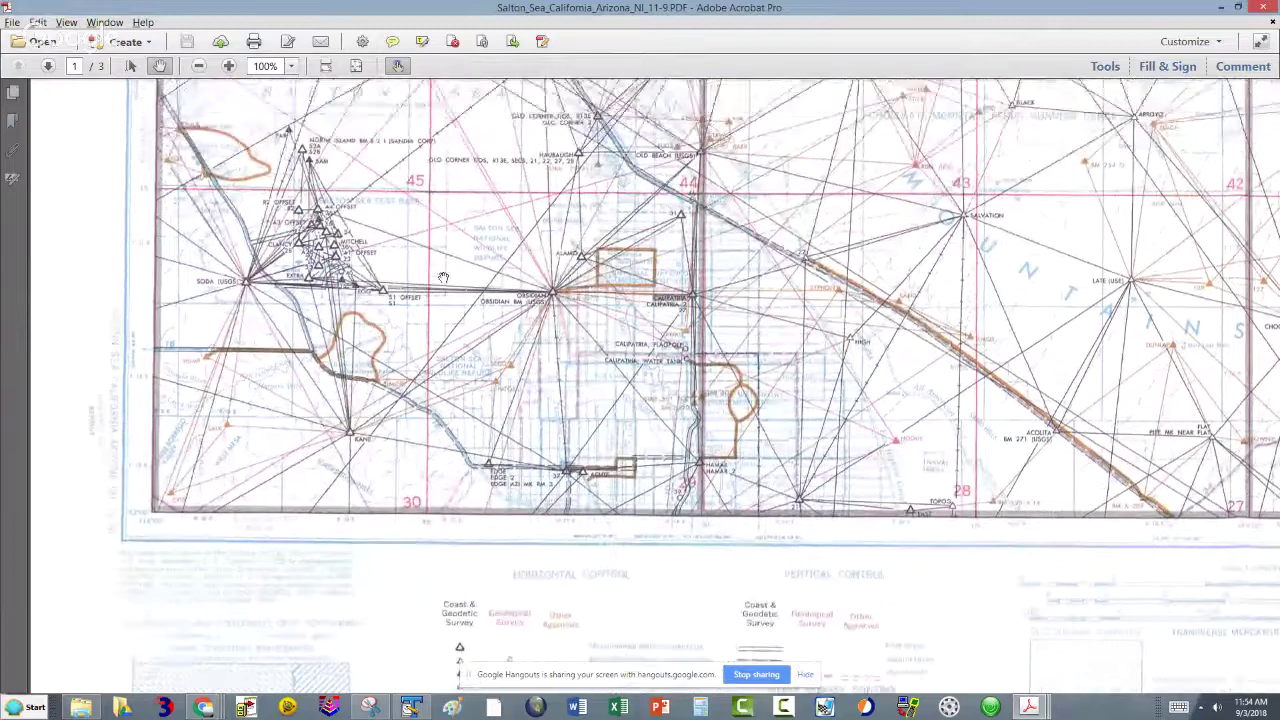
pyautogui.scroll(-2, 443, 277)
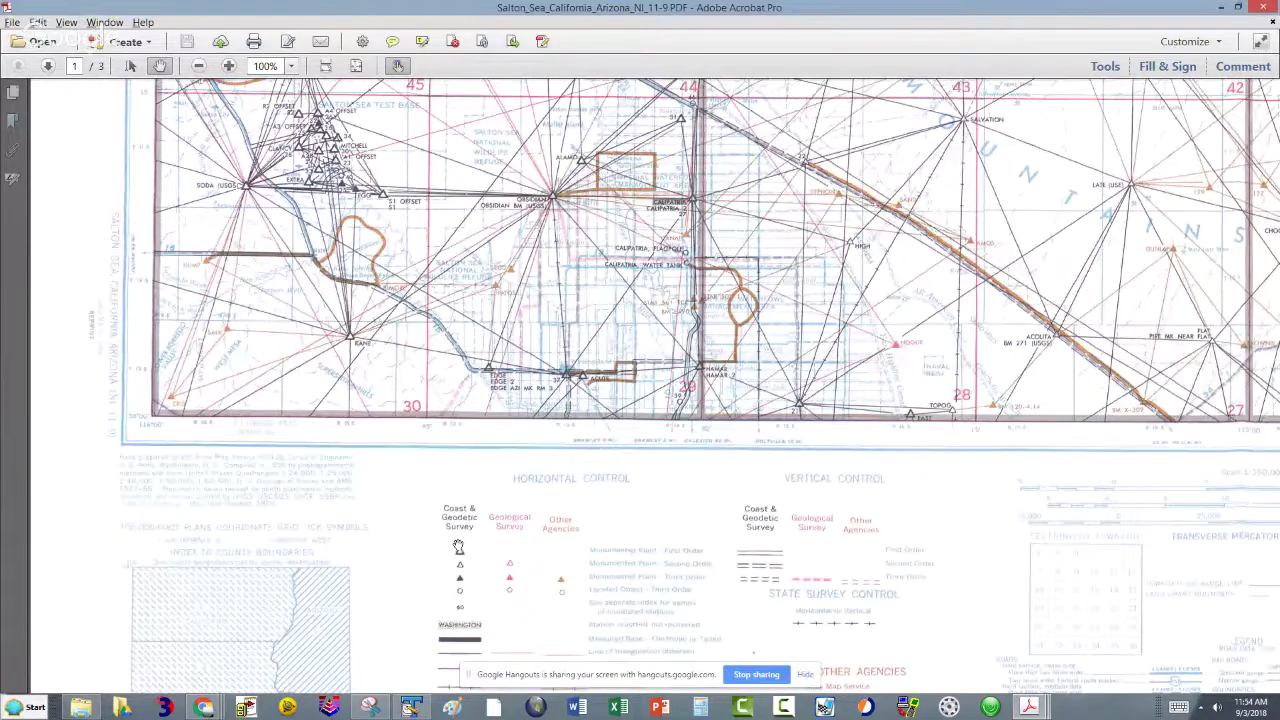
pyautogui.scroll(1, 457, 547)
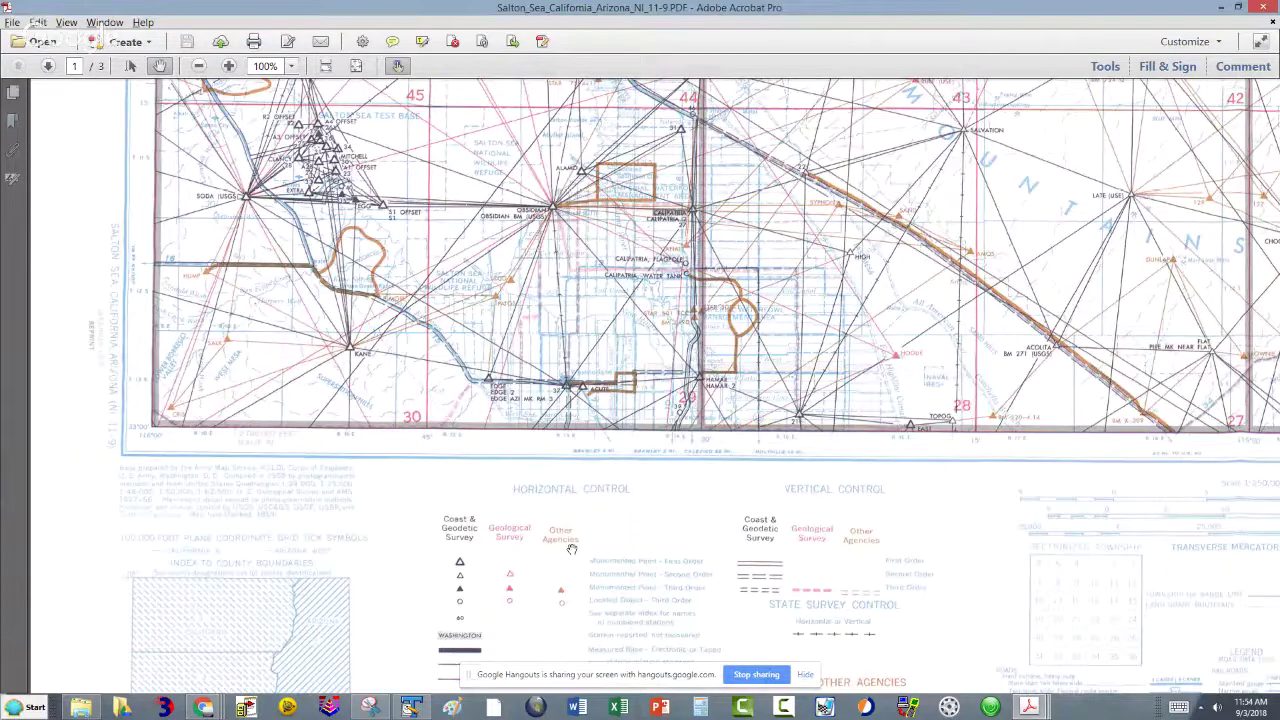
pyautogui.scroll(-3, 572, 548)
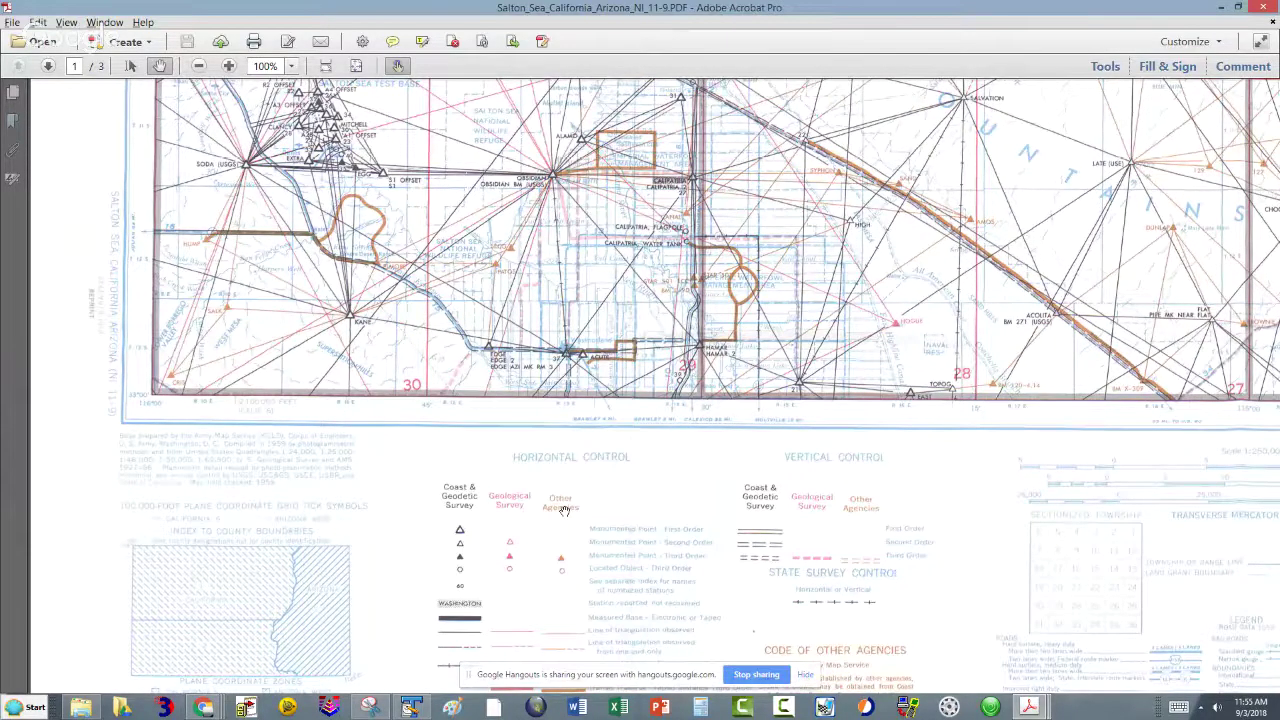
pyautogui.scroll(3, 566, 541)
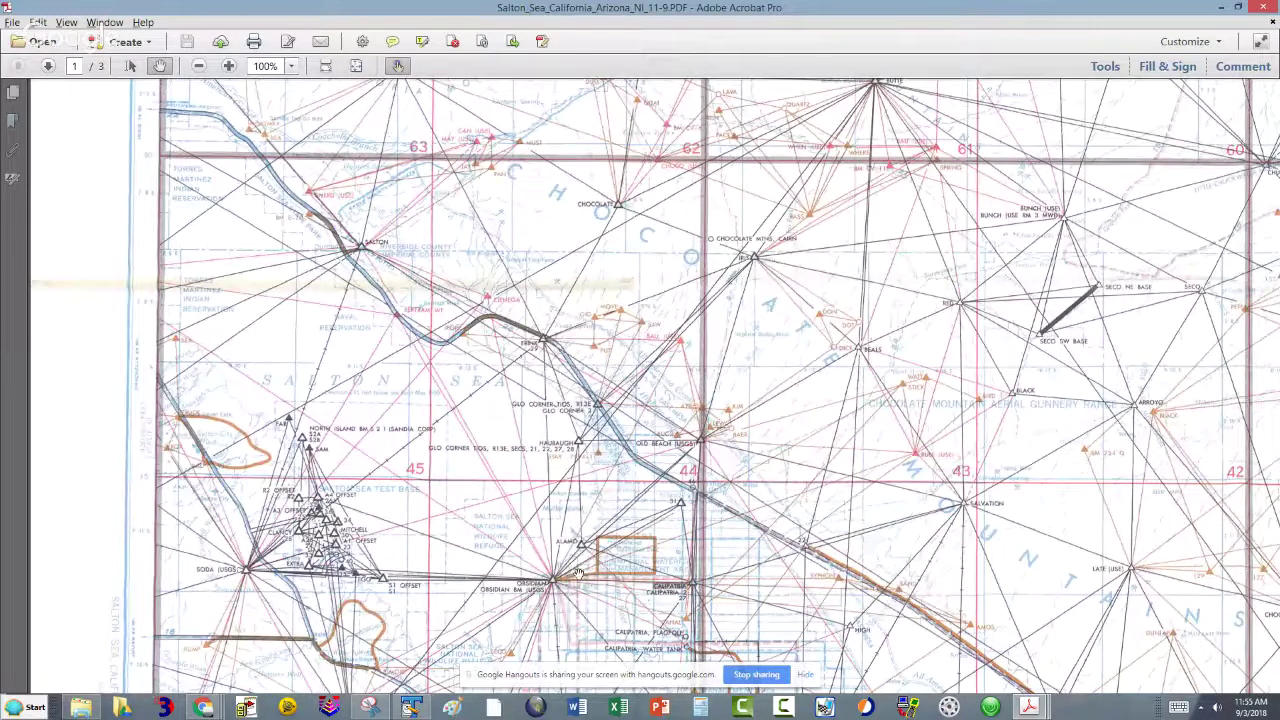
# Step: Scroll the NI_11-9 map to stations Chocolate, Bunch and Seco NE Base northeast of the Salton Sea
pyautogui.scroll(-1, 580, 570)
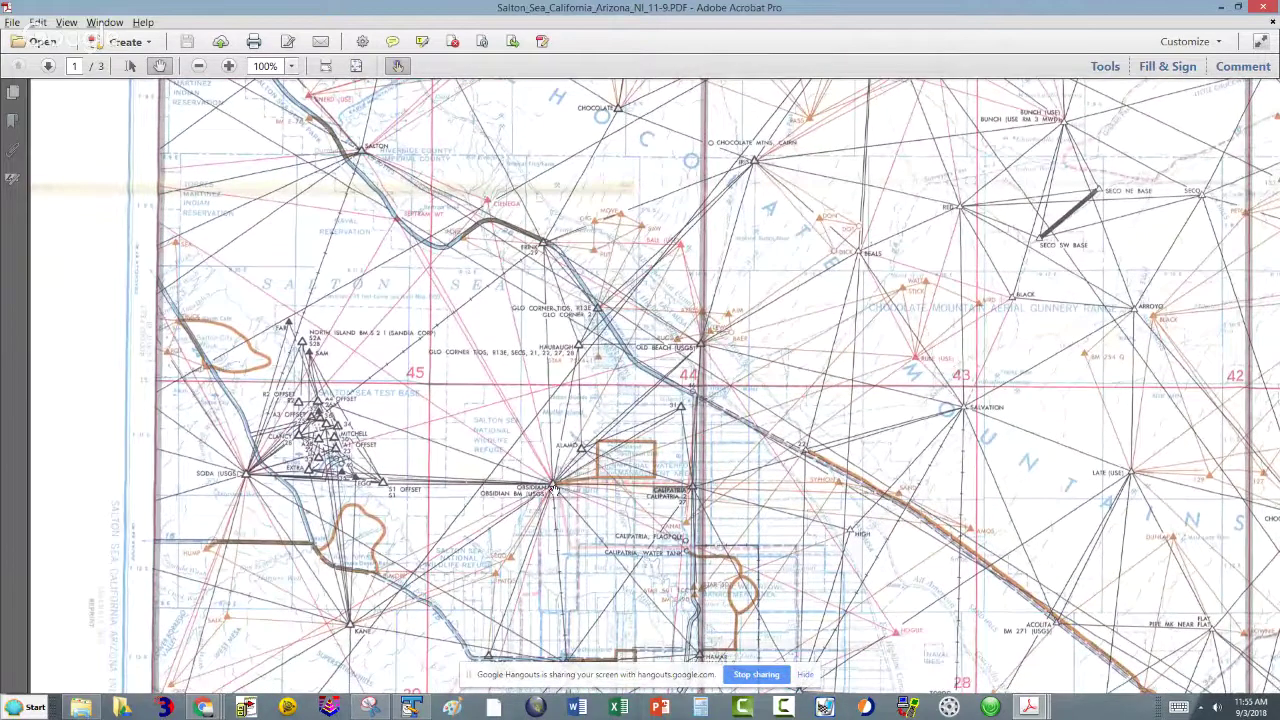
pyautogui.scroll(-2, 553, 488)
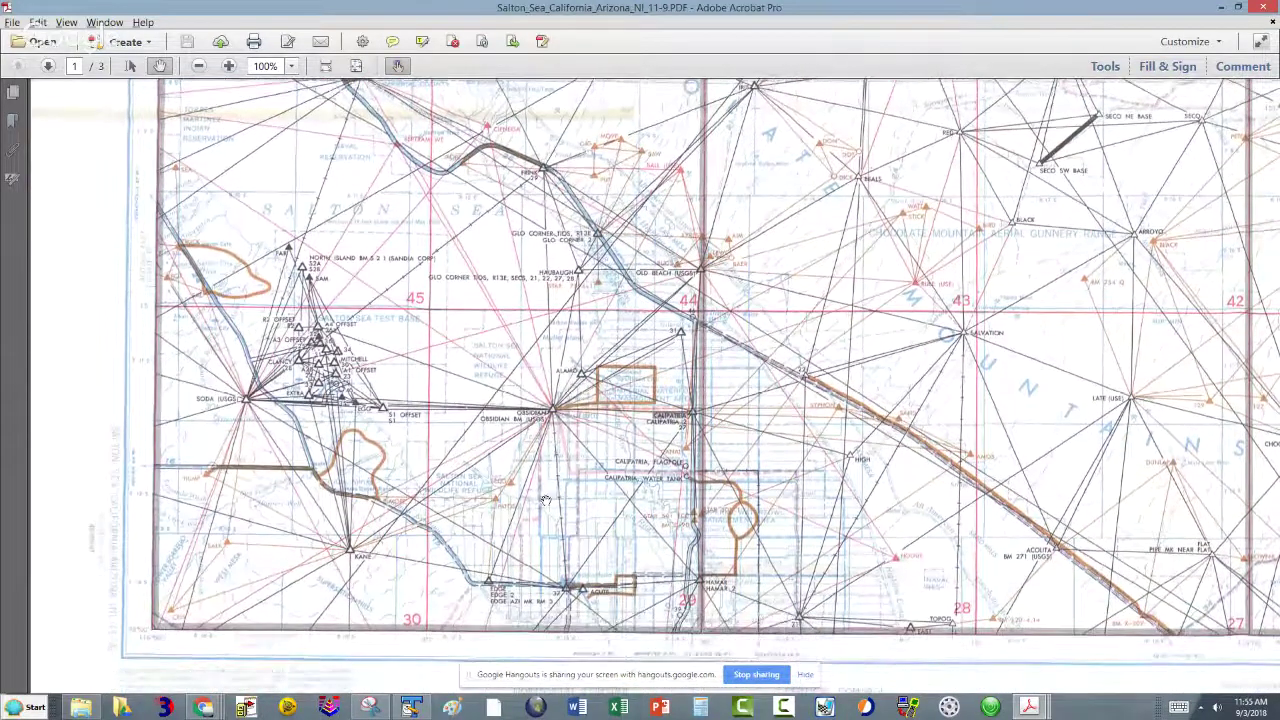
pyautogui.scroll(-1, 535, 503)
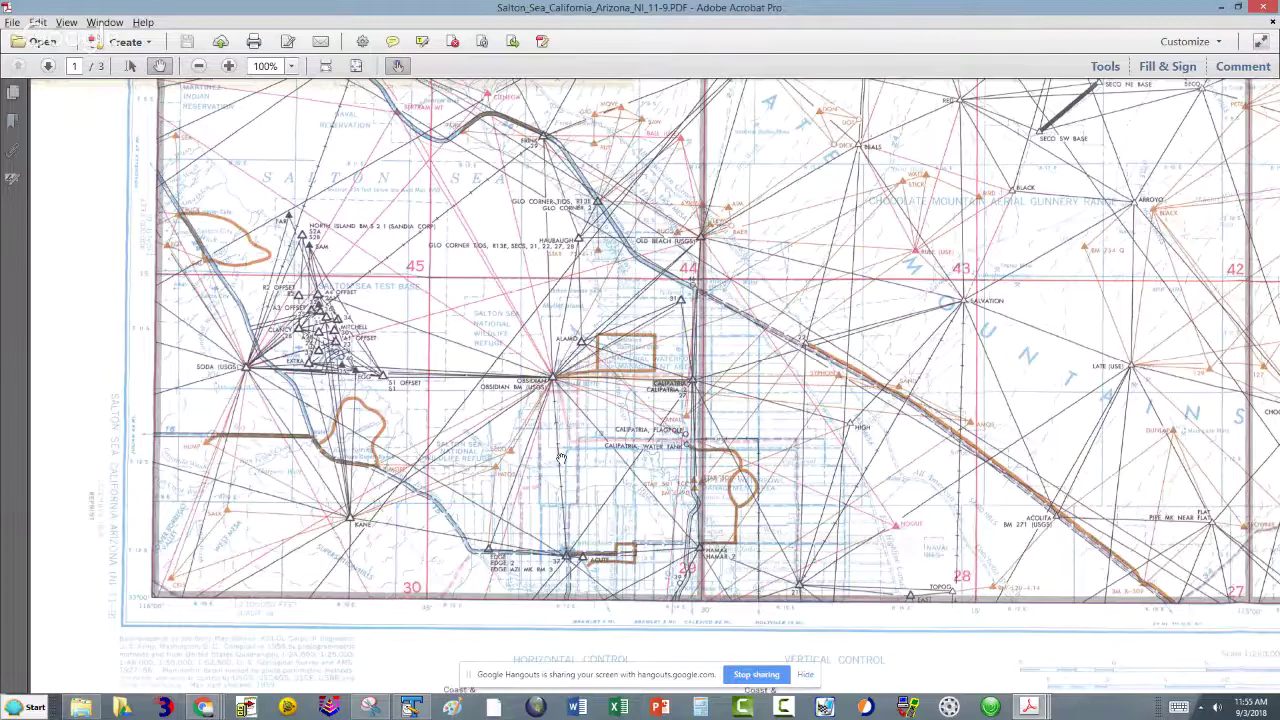
pyautogui.scroll(4, 565, 458)
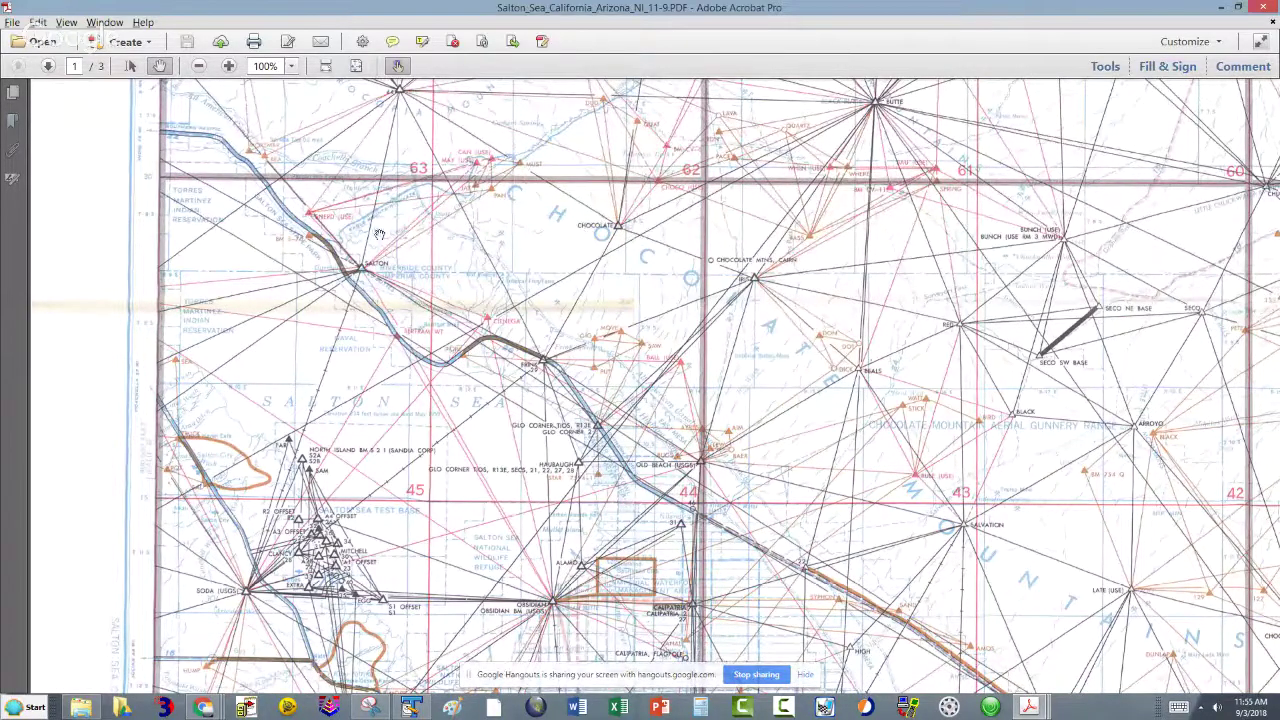
# Step: Return to the USGS Map Locator and drop a pin near the Salton Sea's south shore
pyautogui.click(1262, 8)
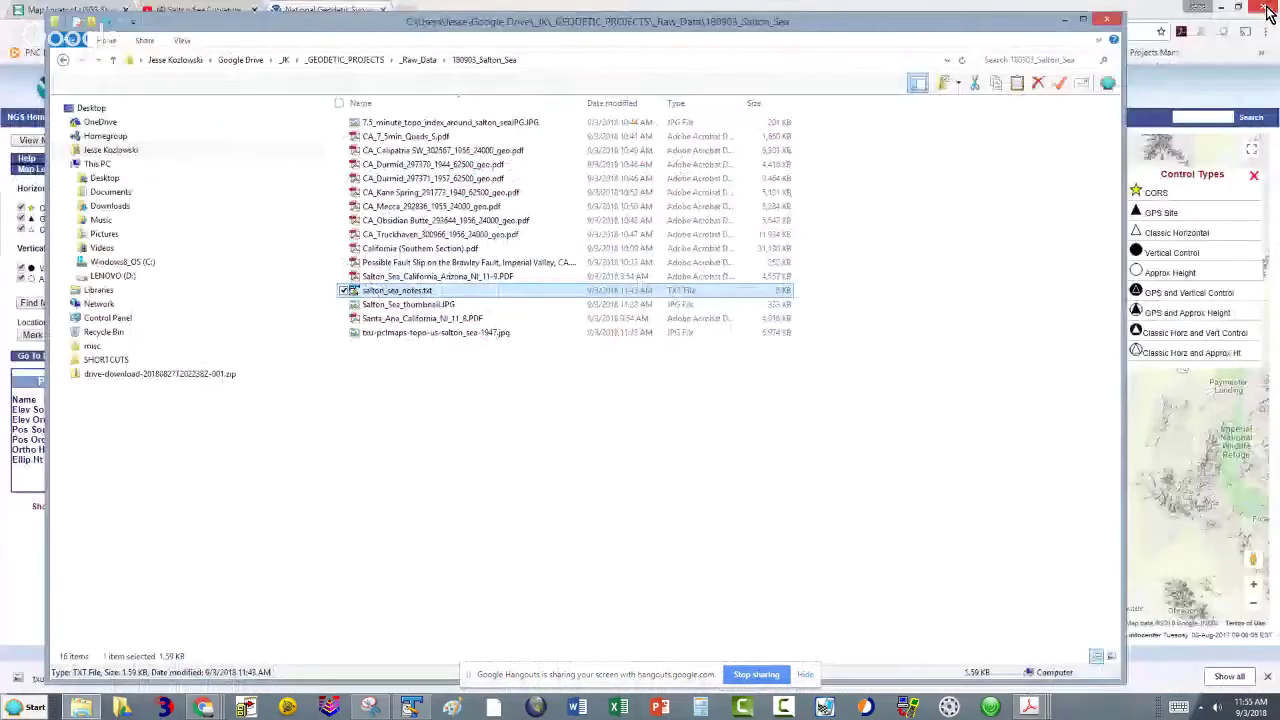
pyautogui.click(1066, 20)
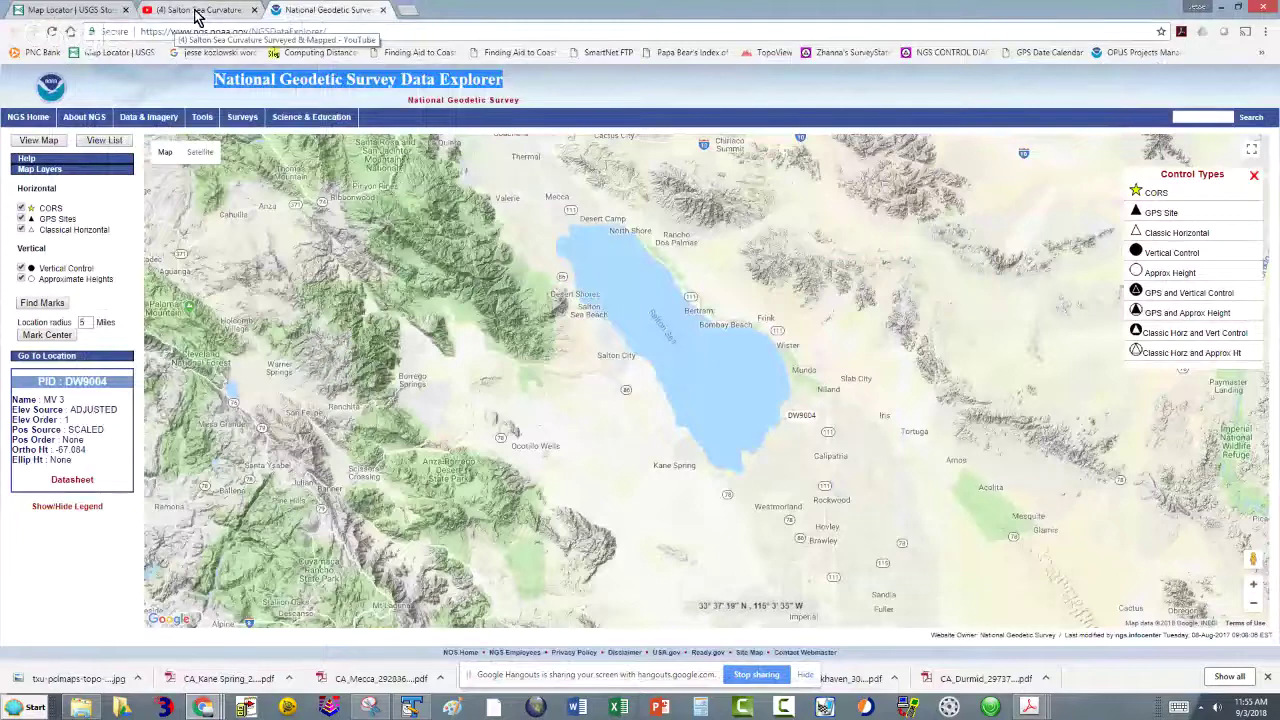
pyautogui.click(95, 10)
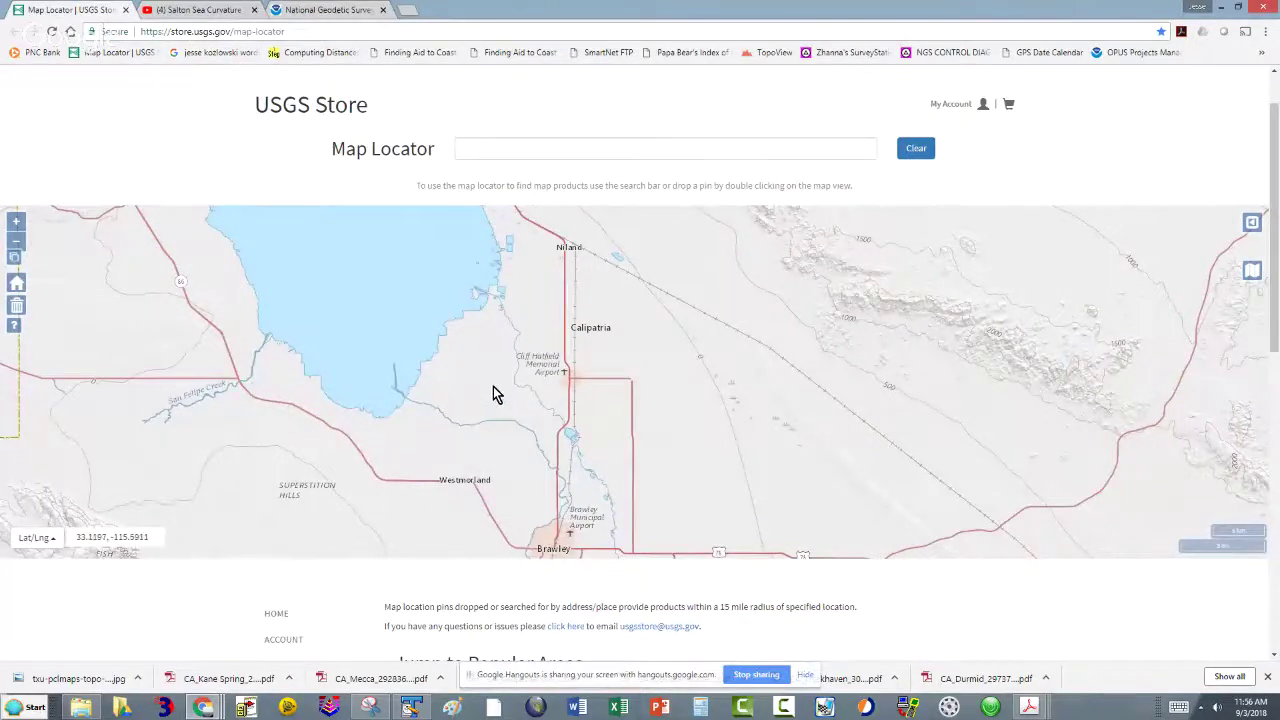
pyautogui.scroll(-1, 486, 394)
pyautogui.scroll(2, 486, 394)
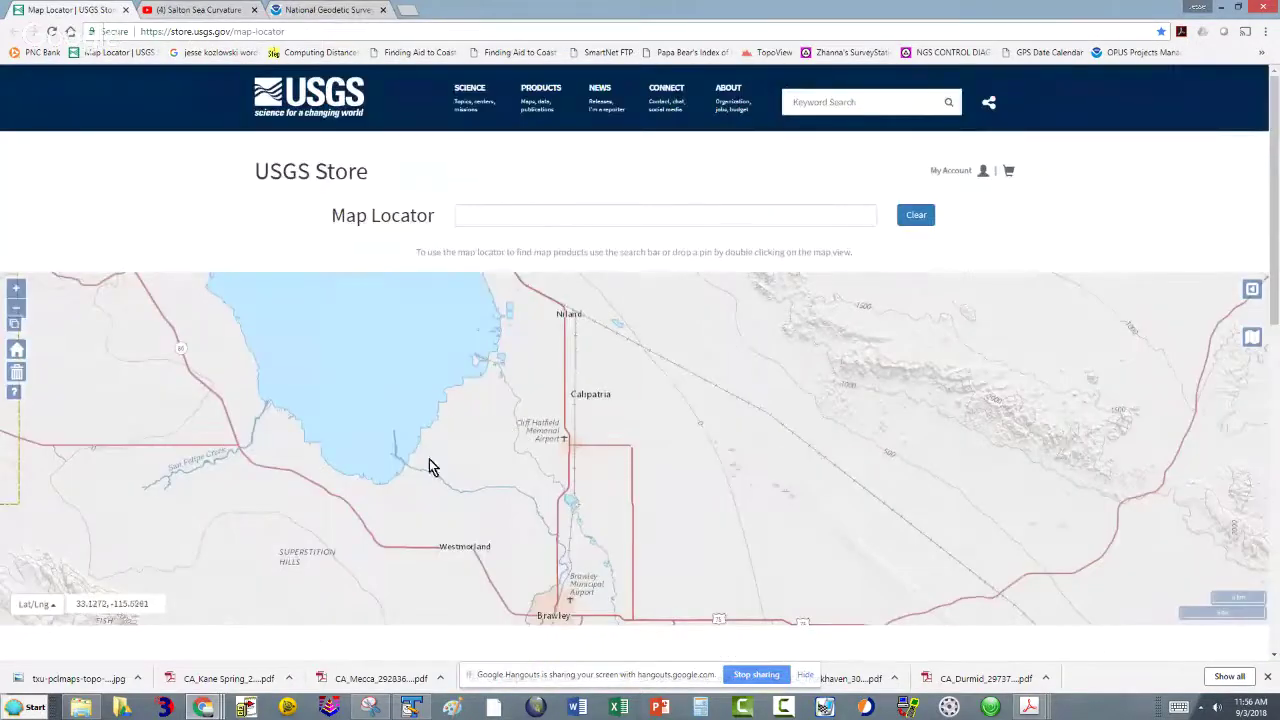
pyautogui.moveTo(419, 471); pyautogui.dragTo(629, 351)
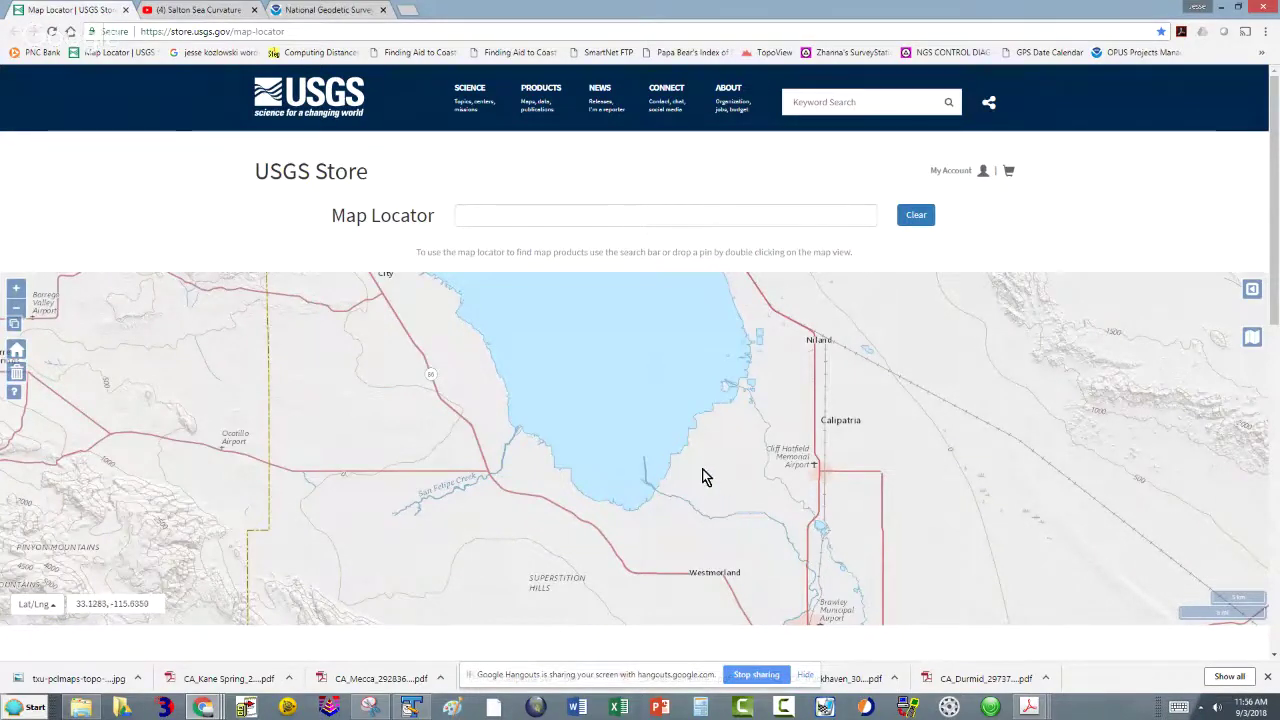
pyautogui.scroll(-2, 700, 477)
pyautogui.scroll(2, 700, 477)
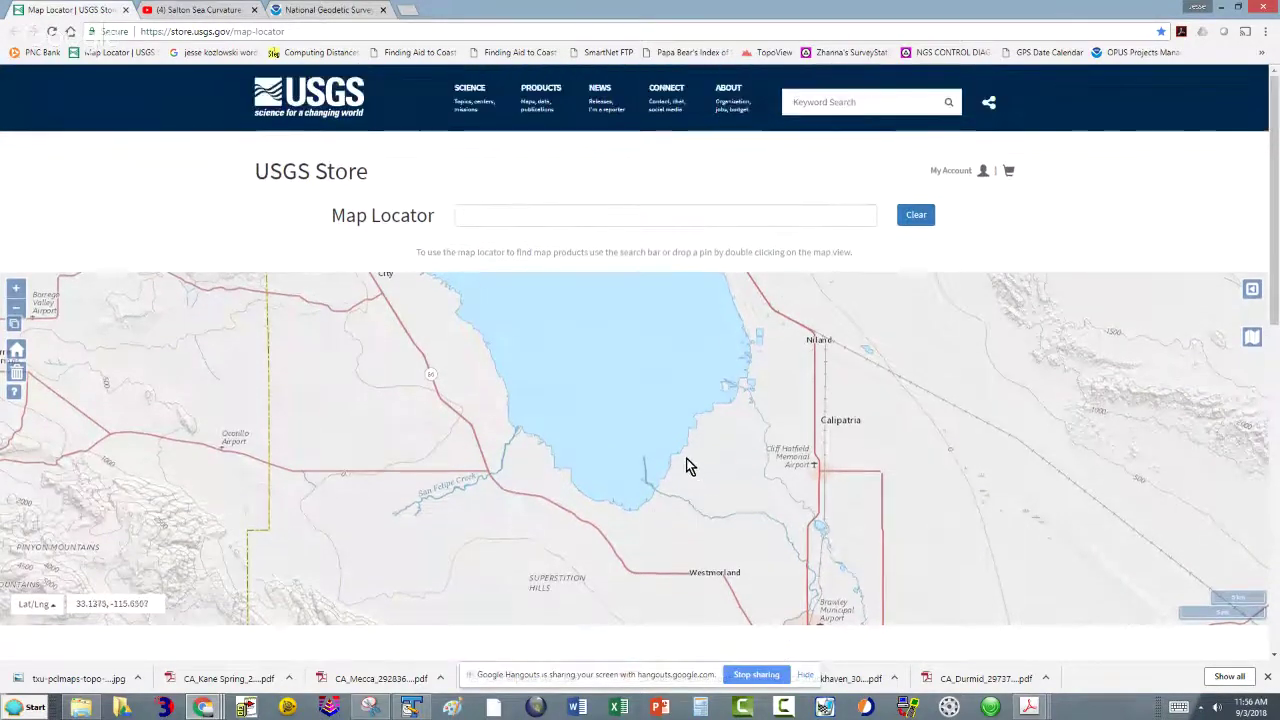
pyautogui.doubleClick(686, 465)
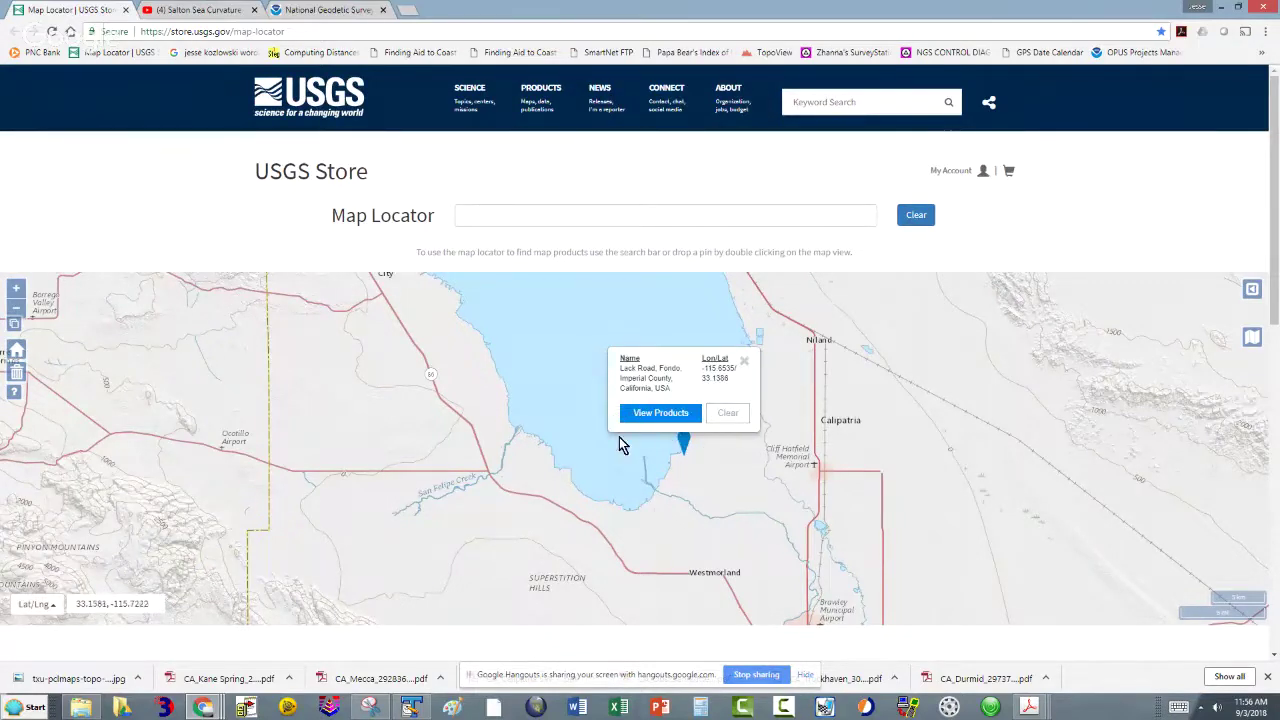
# Step: List map products from 1944 onward at every scale and open the 1976 Calipatria PDF
pyautogui.click(655, 412)
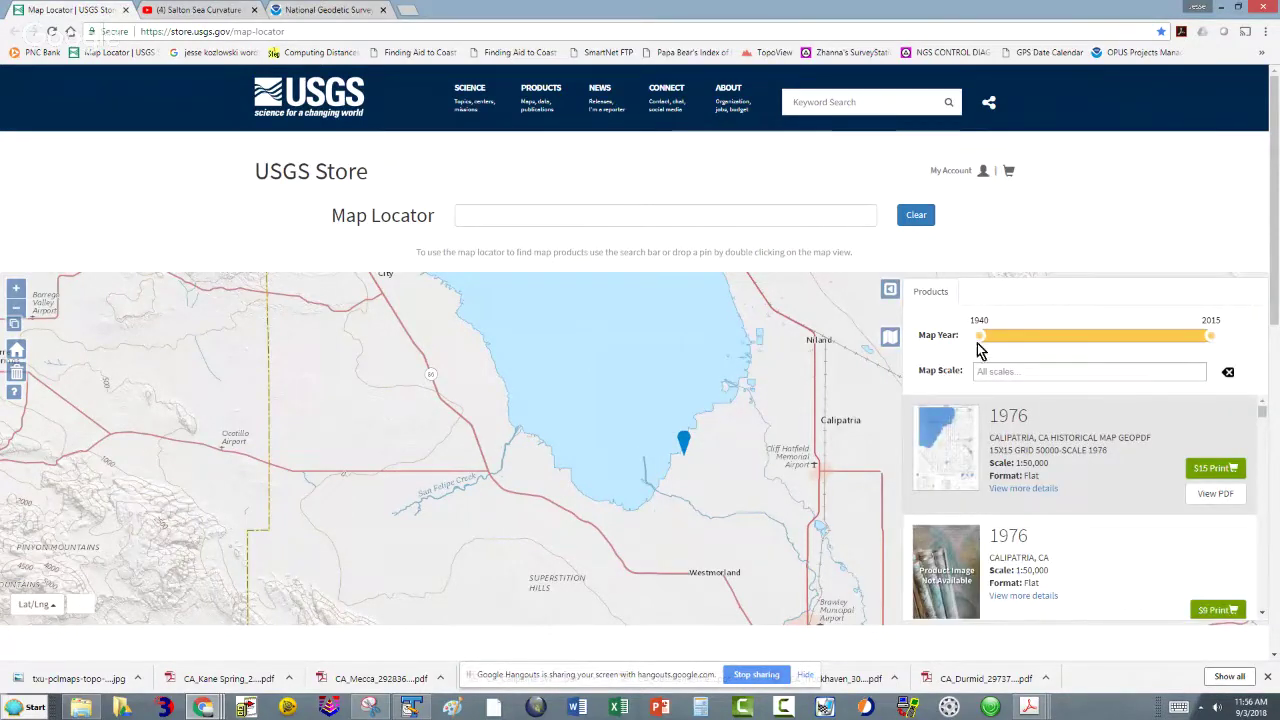
pyautogui.moveTo(982, 341)
pyautogui.mouseDown()
pyautogui.moveTo(1104, 341)
pyautogui.moveTo(980, 327)
pyautogui.mouseUp()
pyautogui.click(1120, 371)
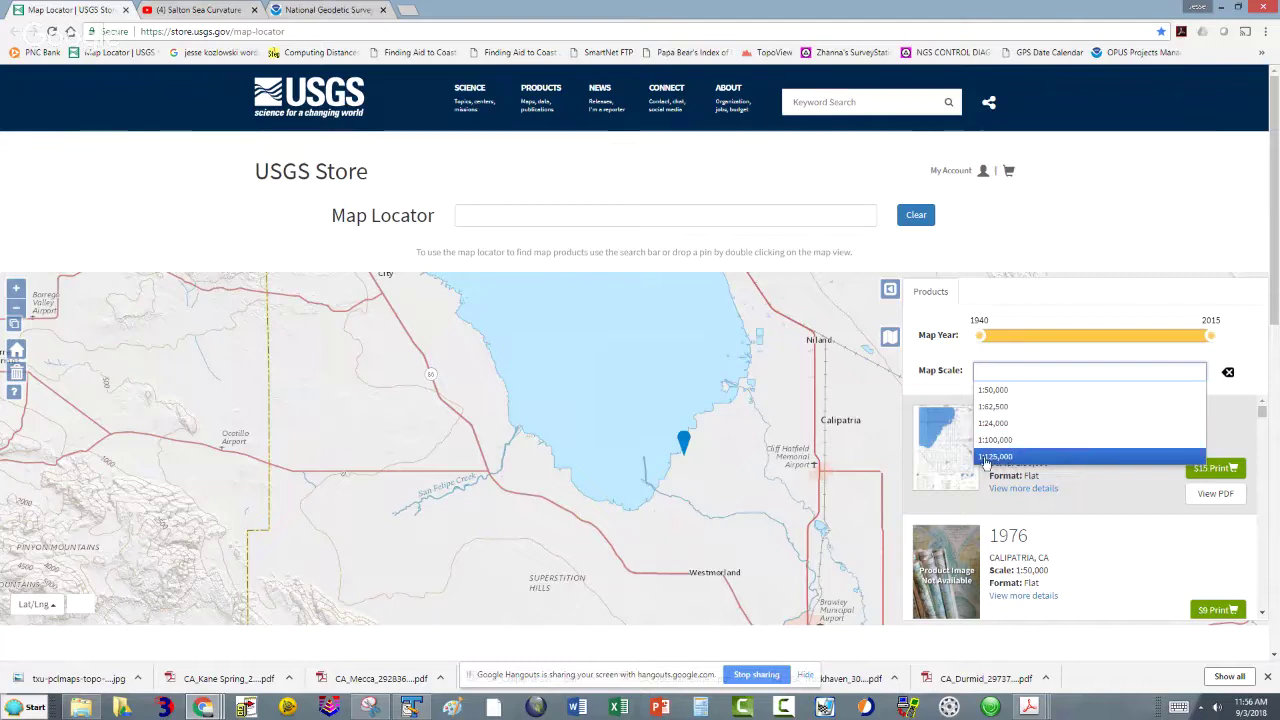
pyautogui.click(940, 456)
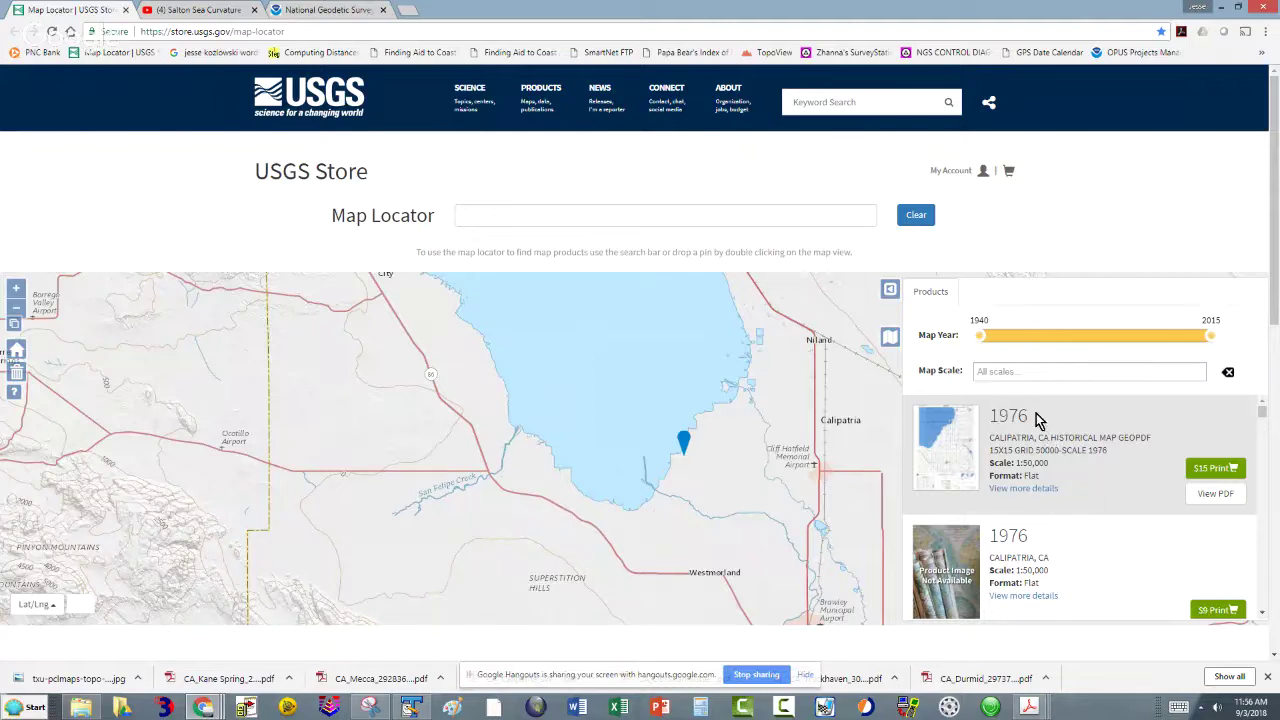
pyautogui.click(1210, 495)
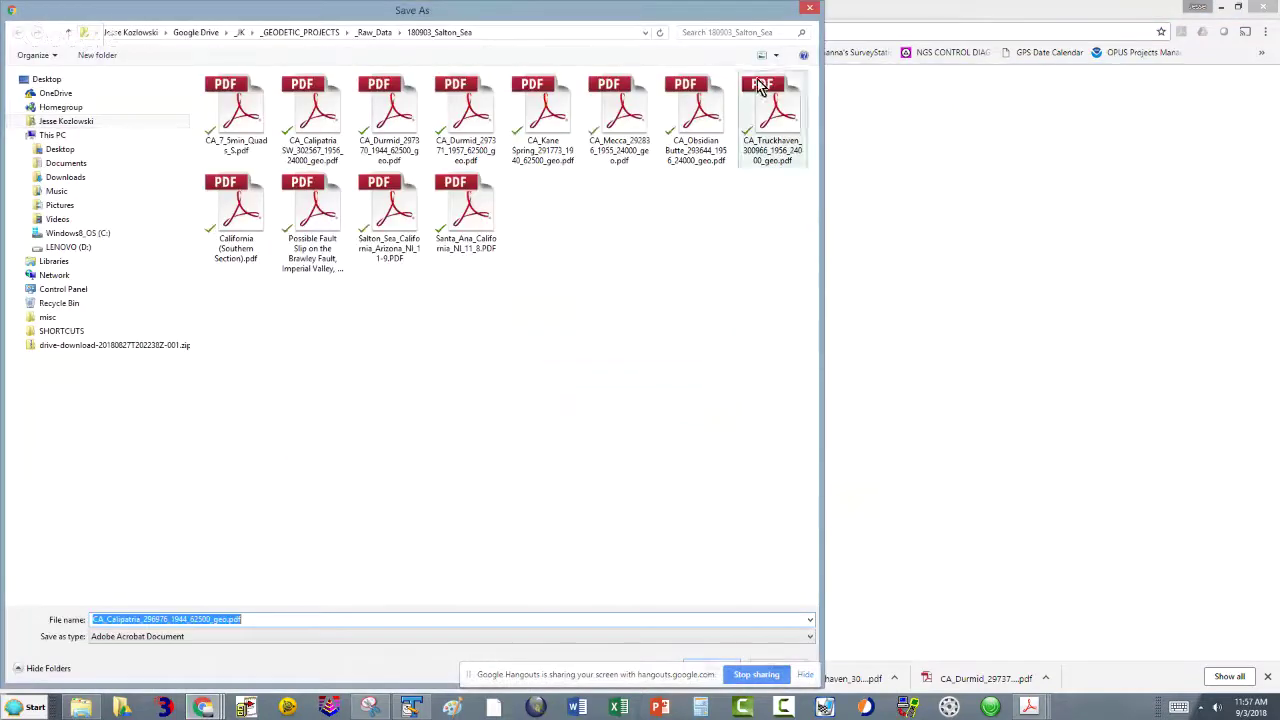
# Step: Cancel the save prompts and open the 1956 Westmorland West map PDF without saving it
pyautogui.click(812, 18)
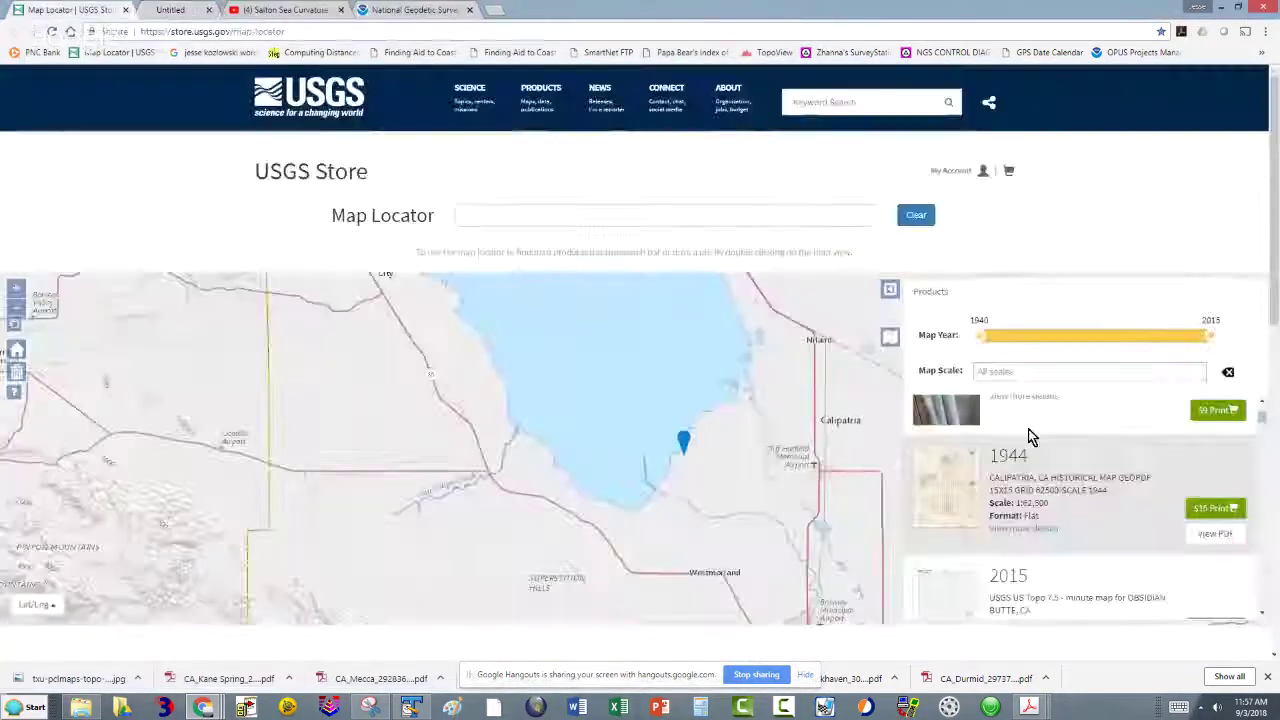
pyautogui.scroll(-2, 1025, 470)
pyautogui.scroll(-4, 1020, 483)
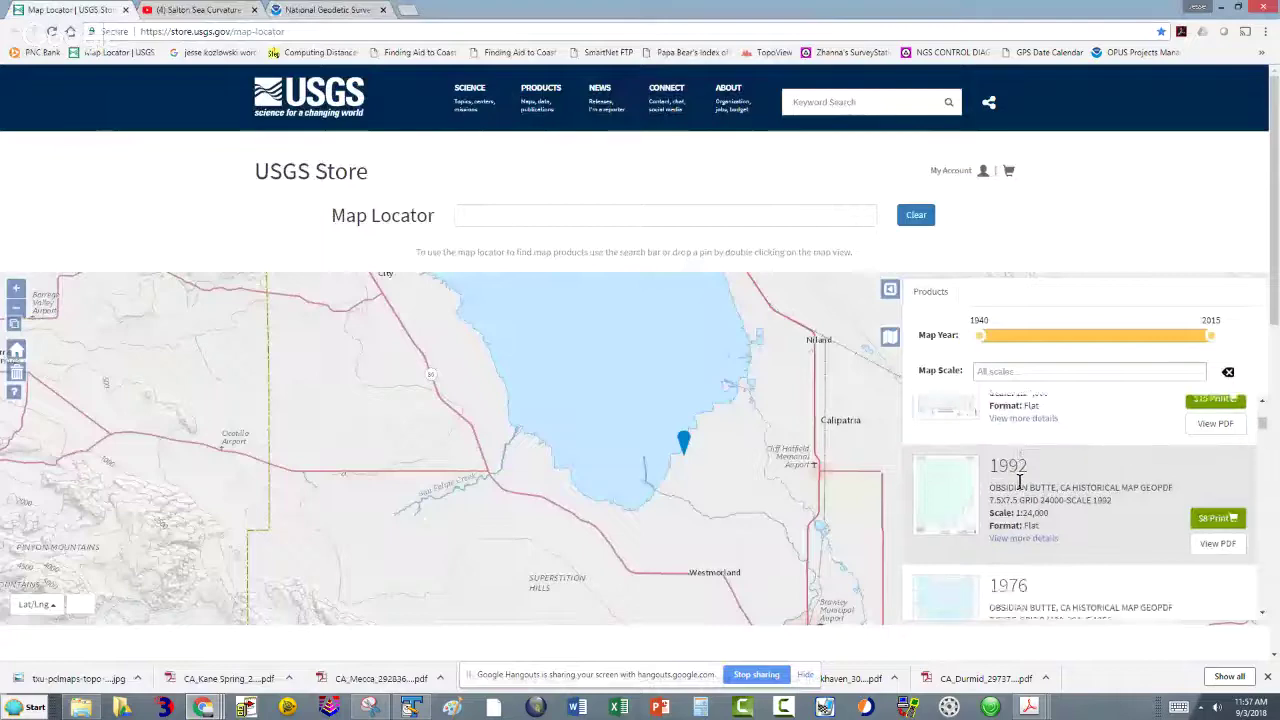
pyautogui.scroll(-4, 1020, 490)
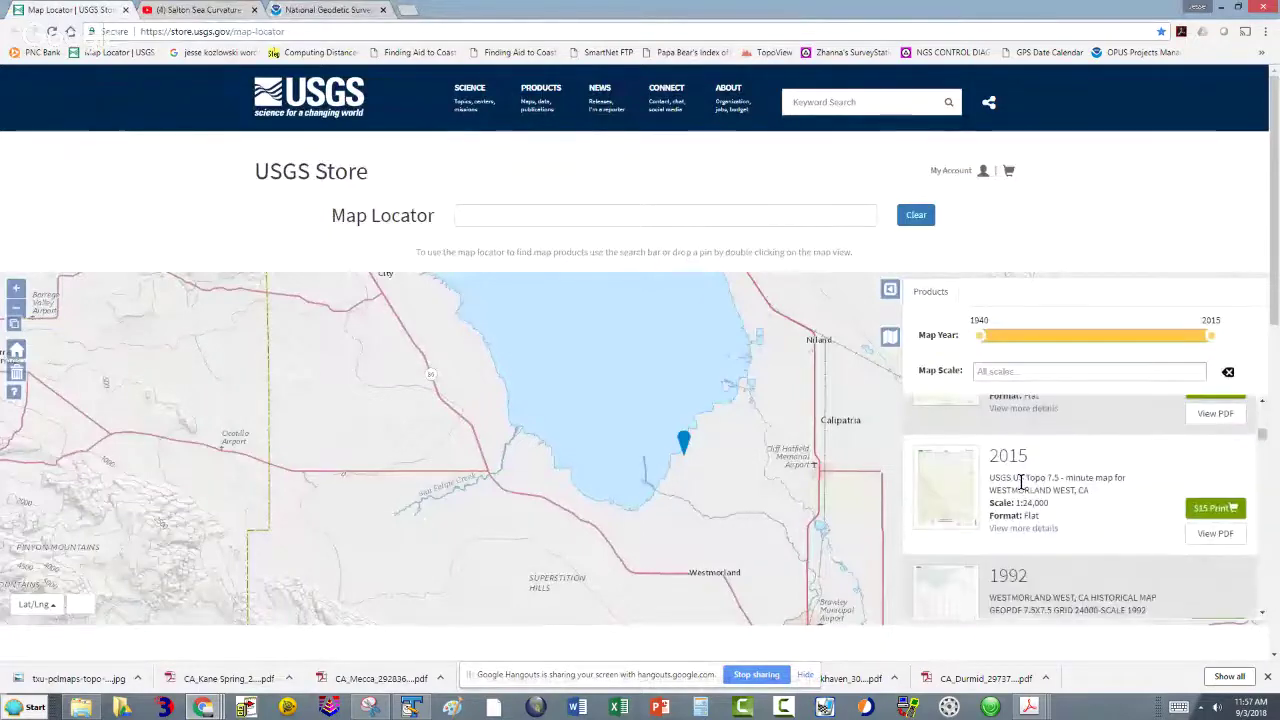
pyautogui.scroll(-3, 1022, 484)
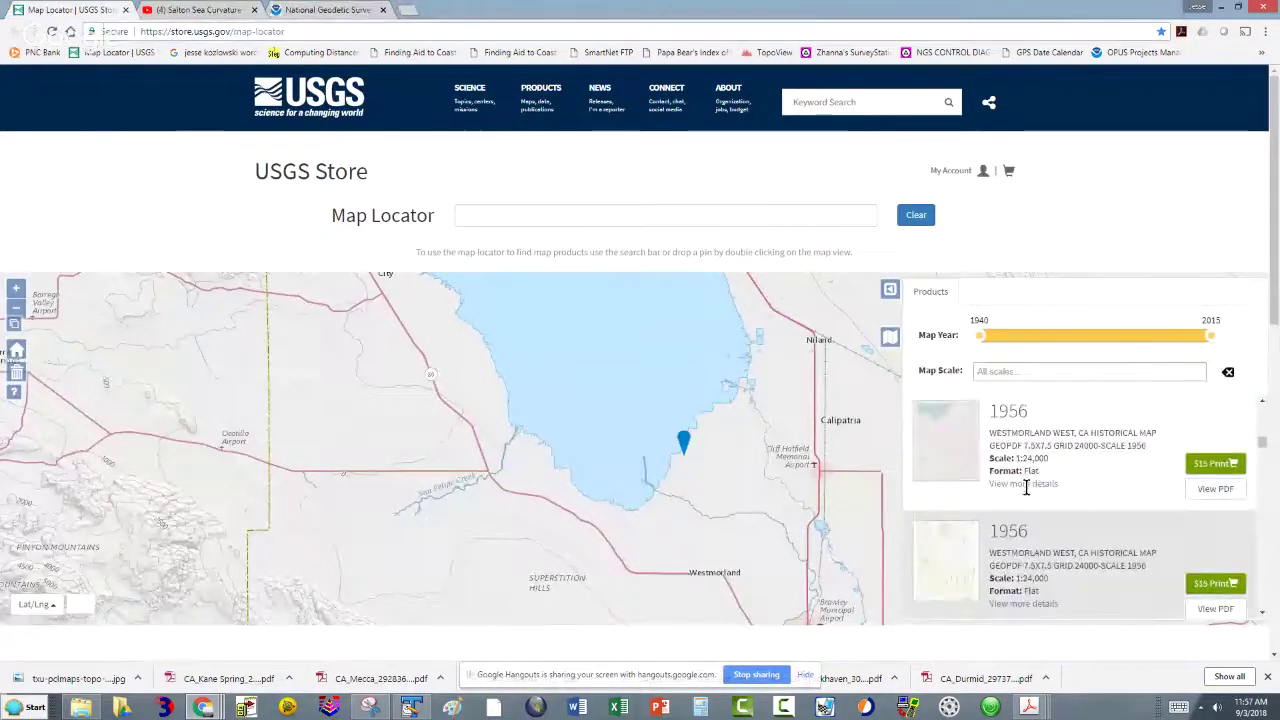
pyautogui.click(1218, 486)
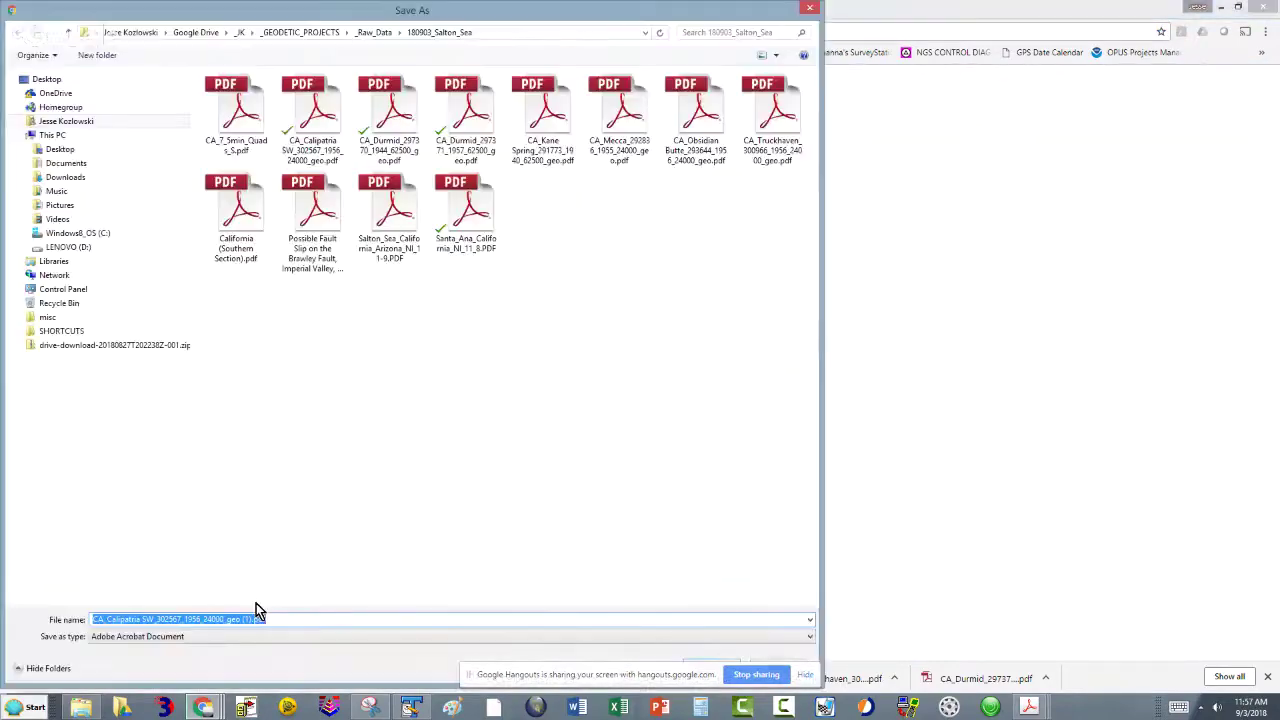
pyautogui.click(810, 8)
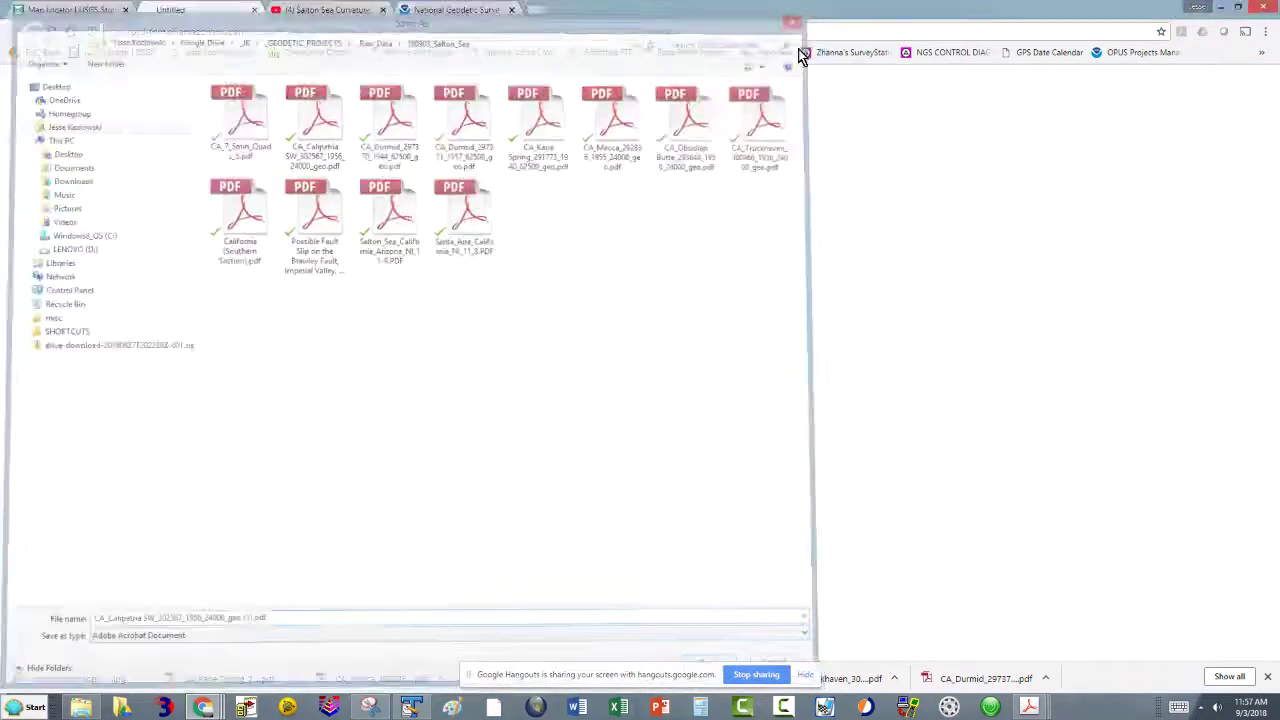
# Step: Bring California (Southern Section).pdf in Acrobat to the front
pyautogui.hotkey('alt', 'Tab')
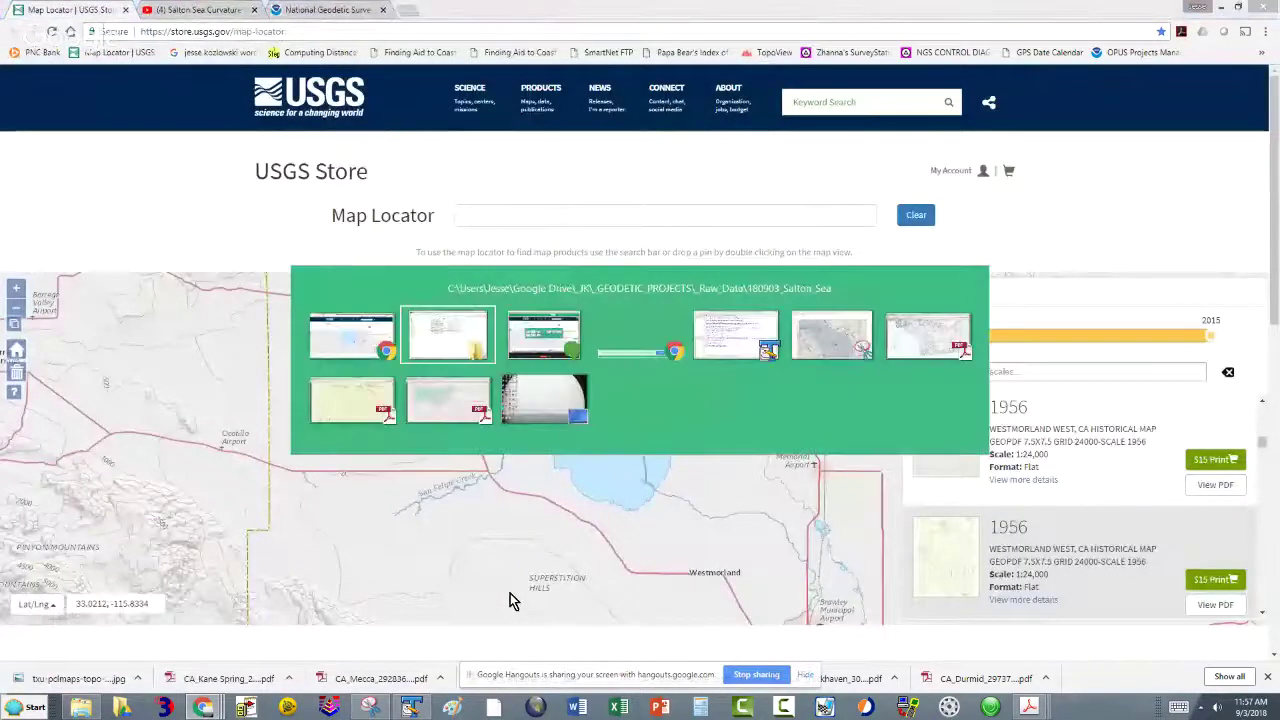
pyautogui.hotkey('alt', 'Tab')
pyautogui.hotkey('alt', 'Tab')
pyautogui.hotkey('alt', 'Tab')
pyautogui.hotkey('alt', 'Tab')
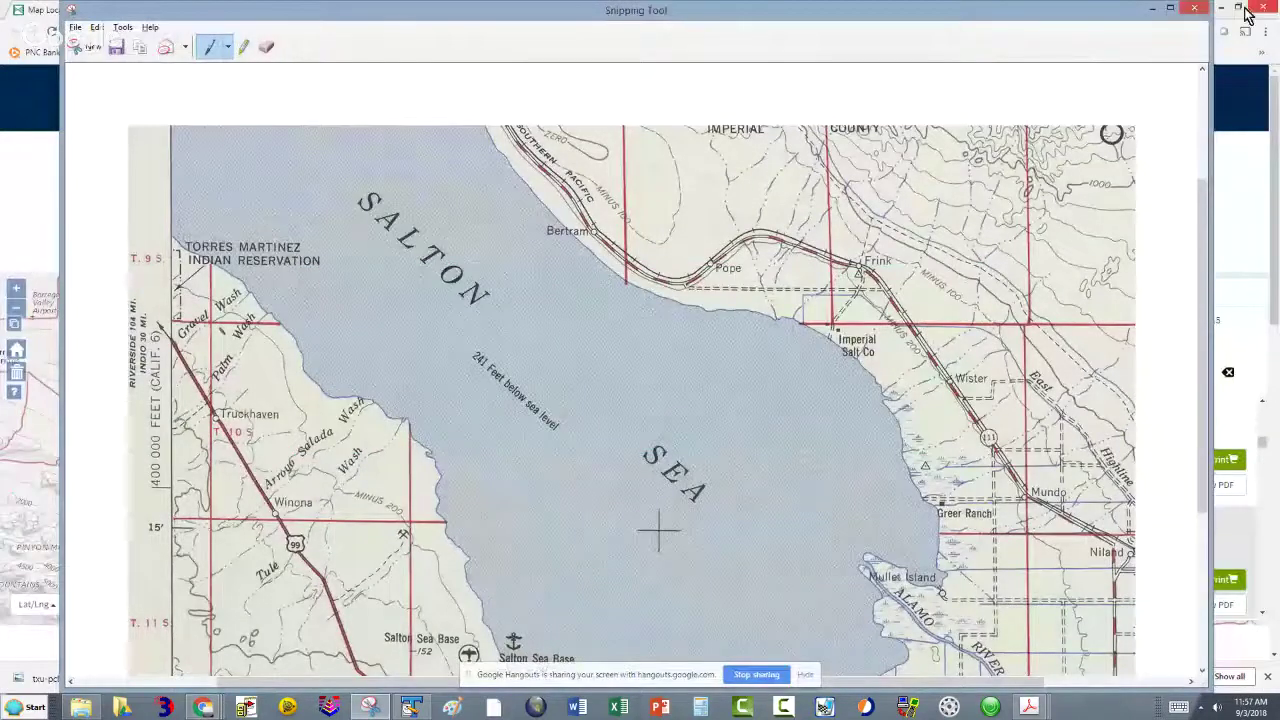
pyautogui.hotkey('alt', 'Tab')
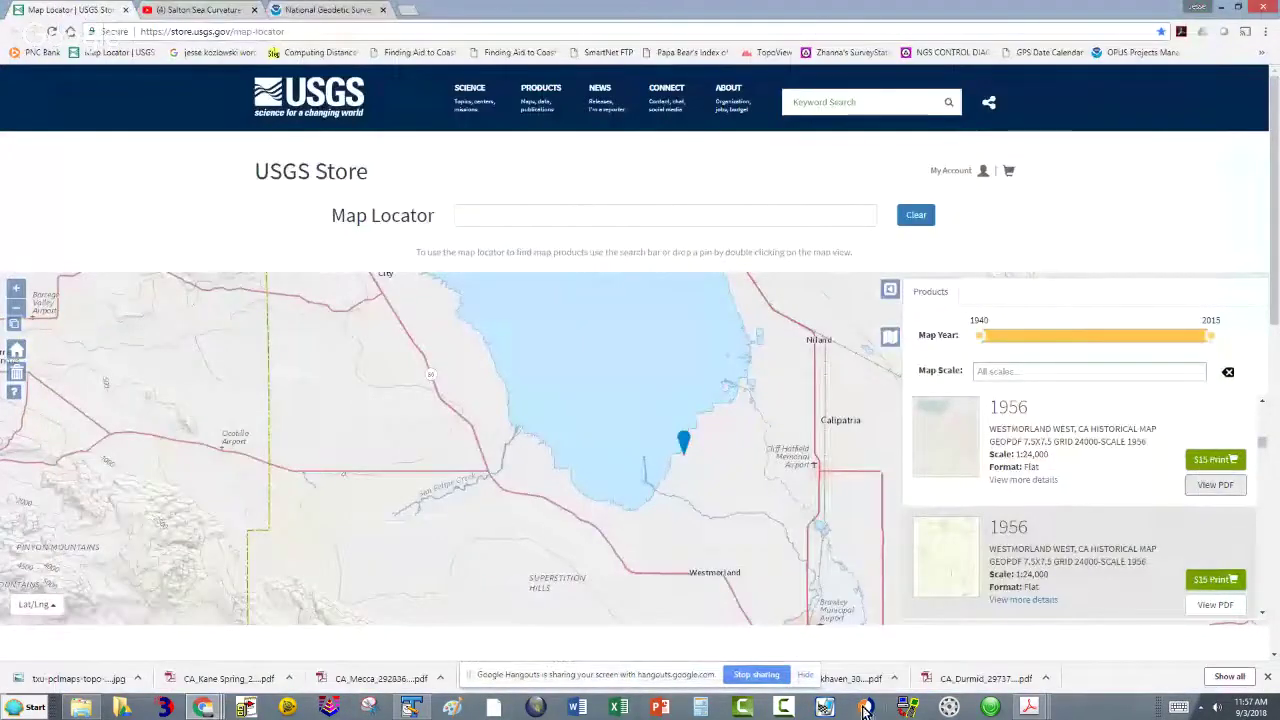
pyautogui.hotkey('alt', 'Tab')
pyautogui.hotkey('alt', 'Tab')
pyautogui.hotkey('alt', 'Tab')
pyautogui.hotkey('alt', 'Tab')
pyautogui.hotkey('alt', 'Tab')
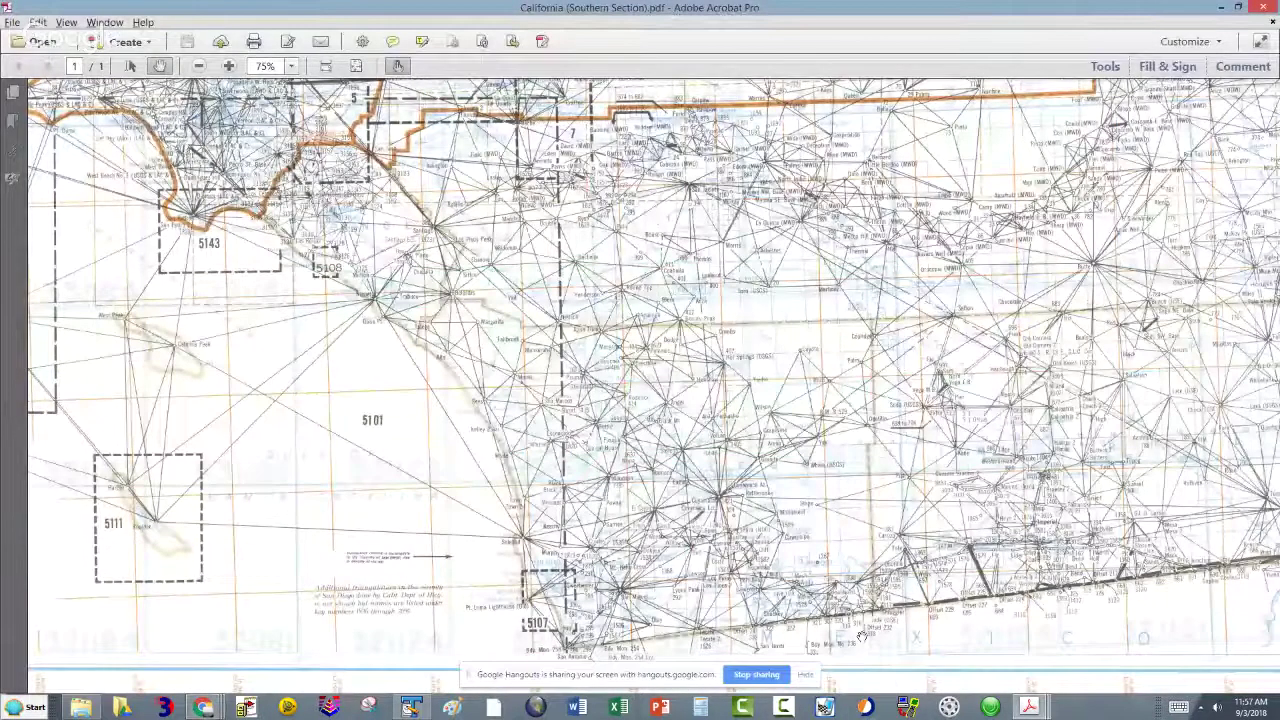
# Step: Bring the 1944 Durmid quadrangle map forward and scroll through its legend
pyautogui.hotkey('alt', 'Tab')
pyautogui.press('Tab')
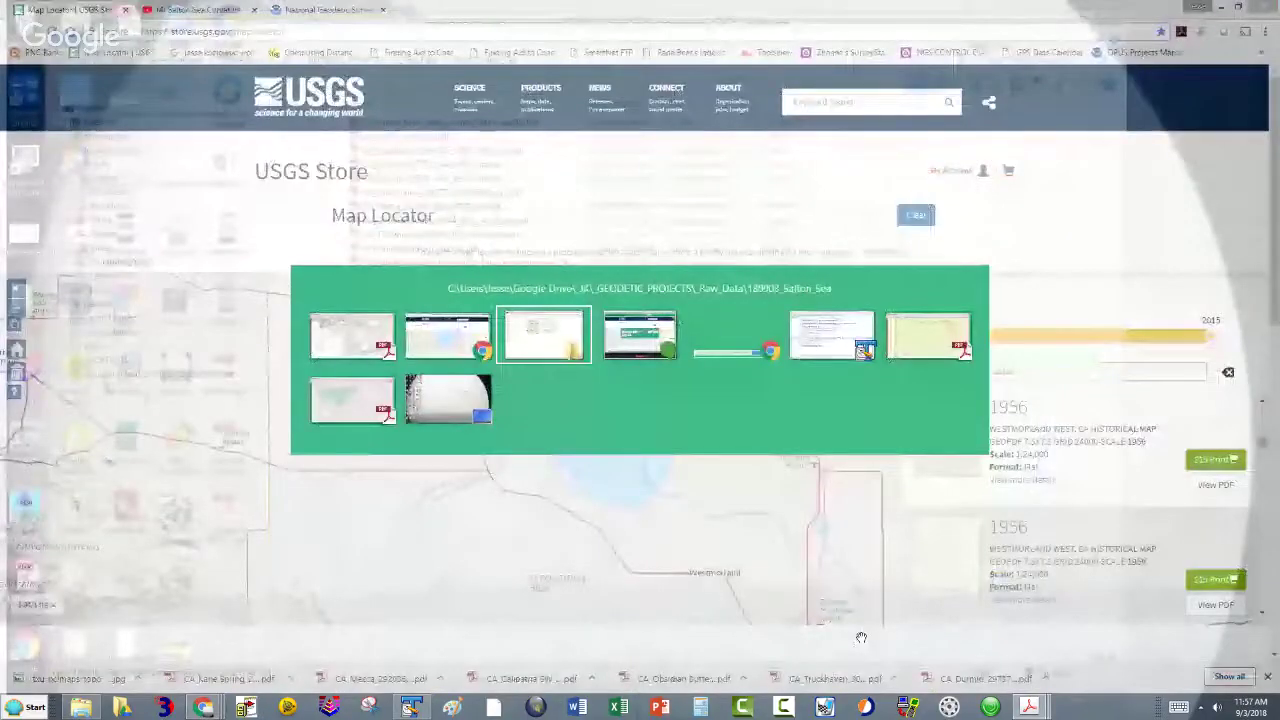
pyautogui.press('Tab')
pyautogui.press('Tab')
pyautogui.press('Tab')
pyautogui.press('Tab')
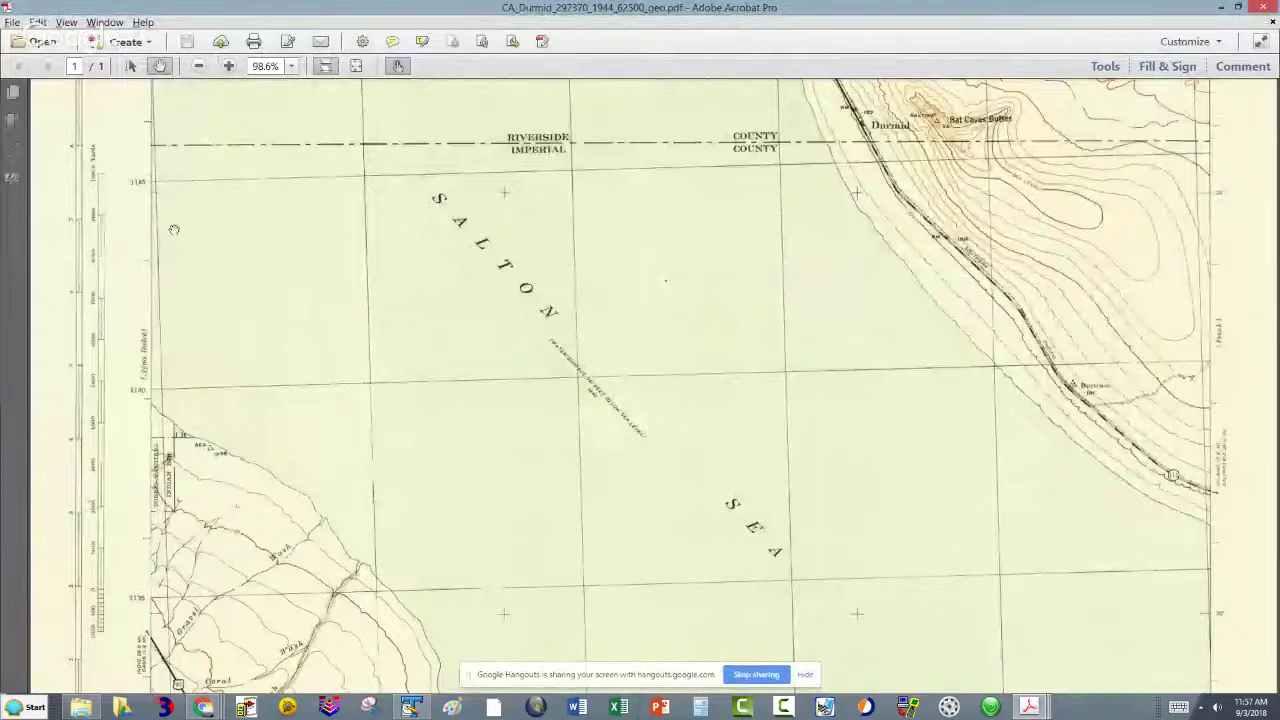
pyautogui.scroll(-2, 492, 443)
pyautogui.scroll(-10, 492, 443)
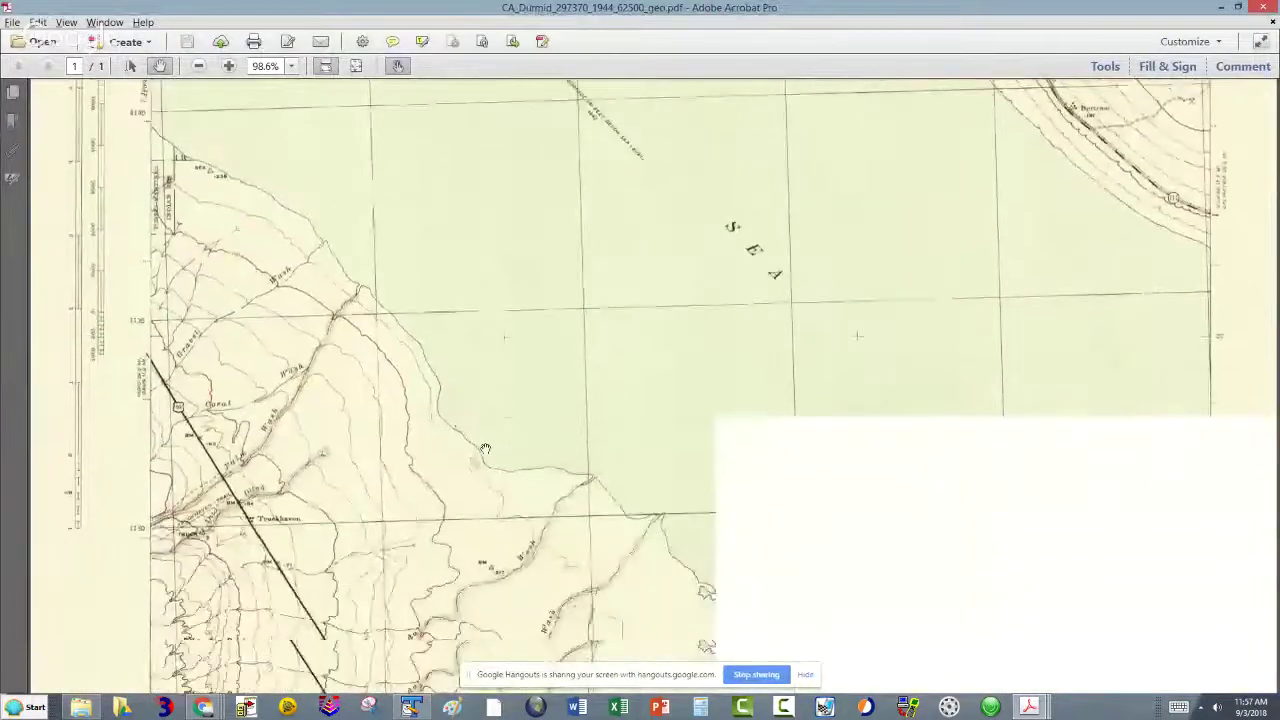
pyautogui.scroll(-5, 485, 446)
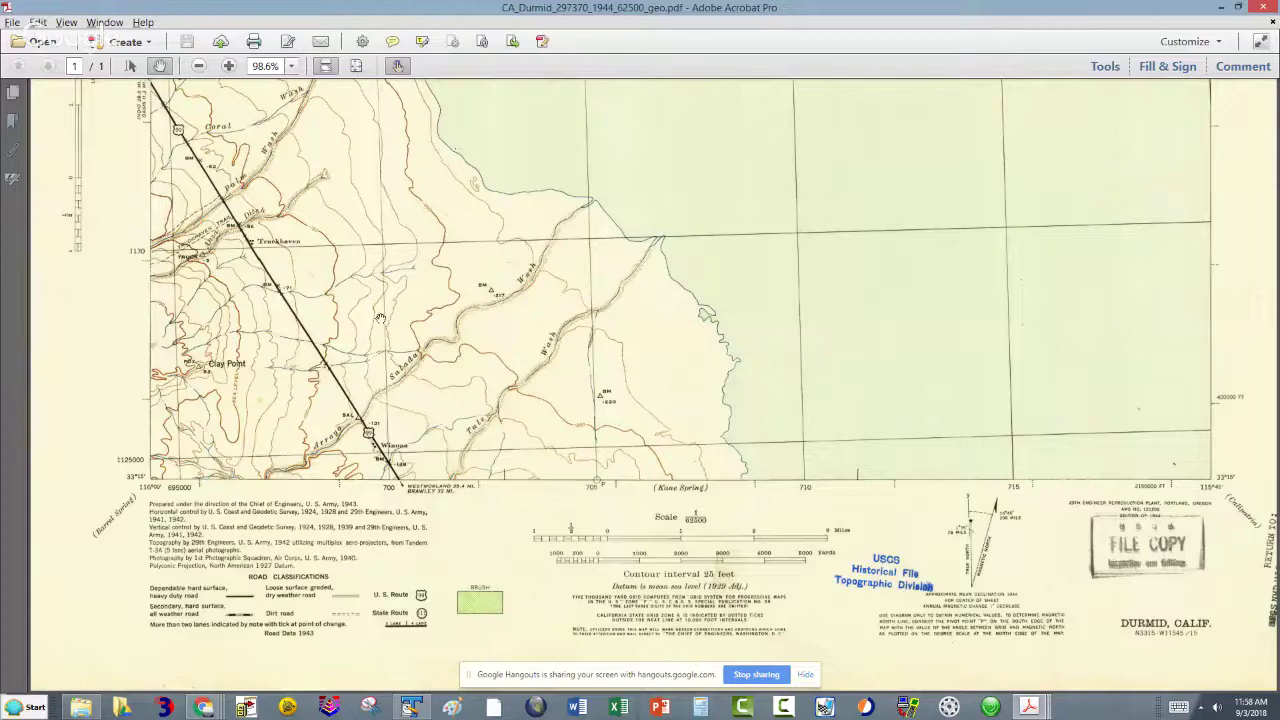
# Step: Pan near the southern shoreline and scroll up to the Durmid sheet header
pyautogui.moveTo(696, 356); pyautogui.dragTo(701, 435)
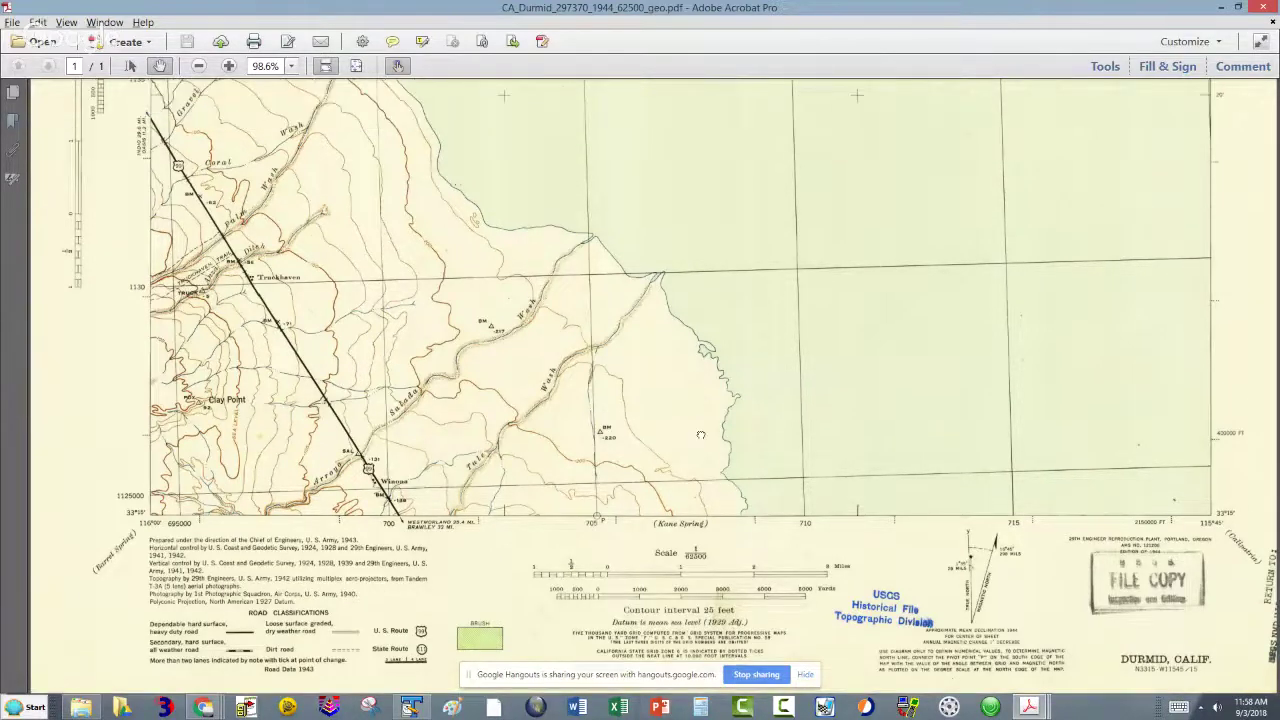
pyautogui.scroll(8, 701, 435)
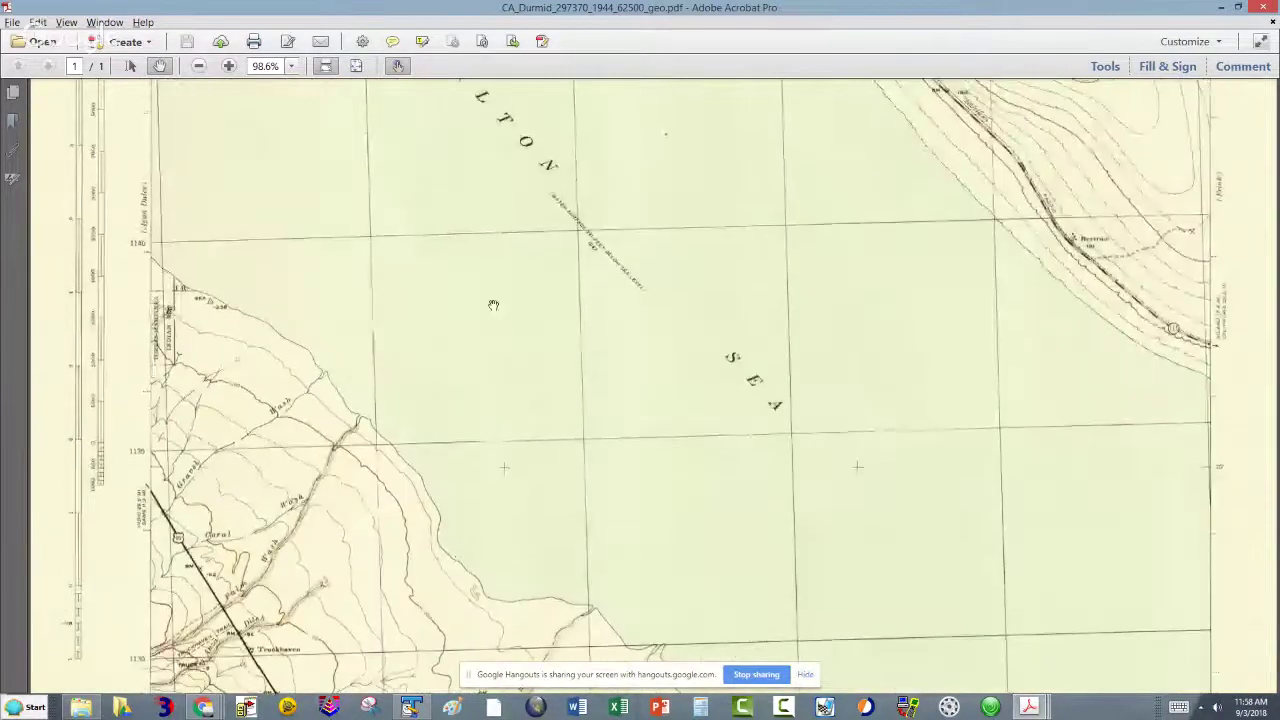
pyautogui.scroll(1, 463, 276)
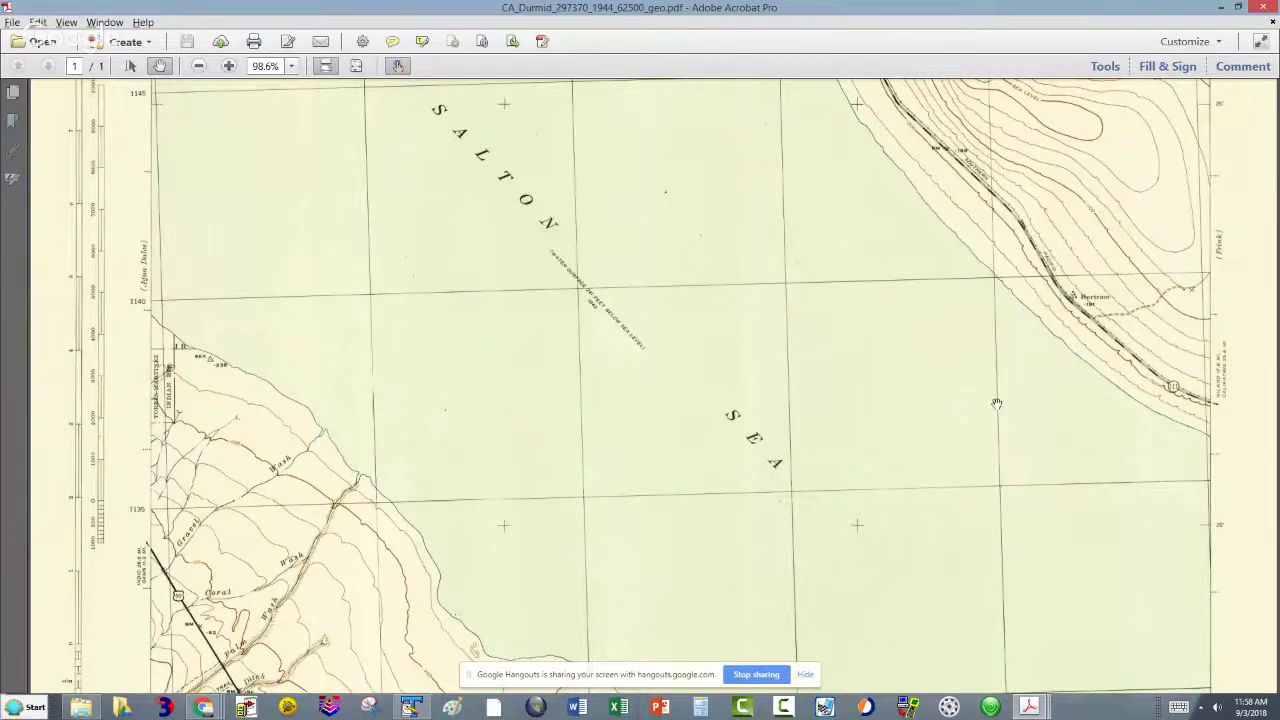
pyautogui.scroll(-1, 736, 356)
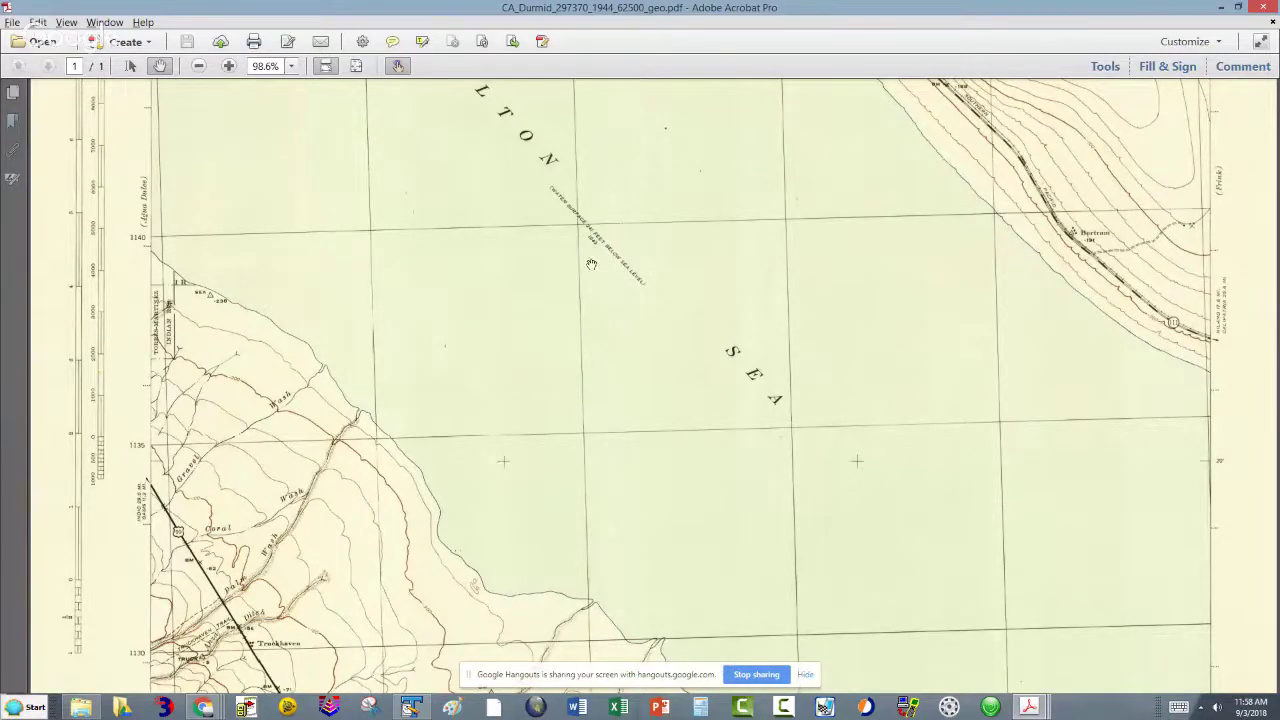
pyautogui.scroll(4, 410, 355)
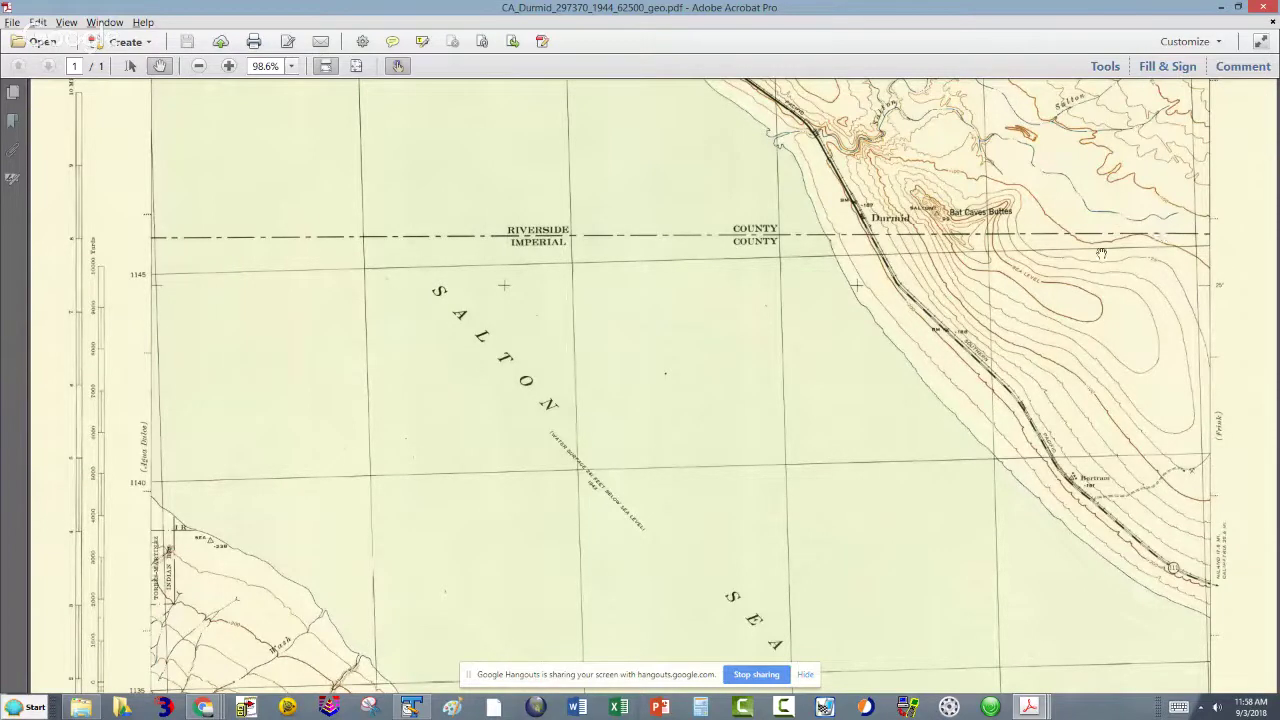
pyautogui.scroll(1, 969, 238)
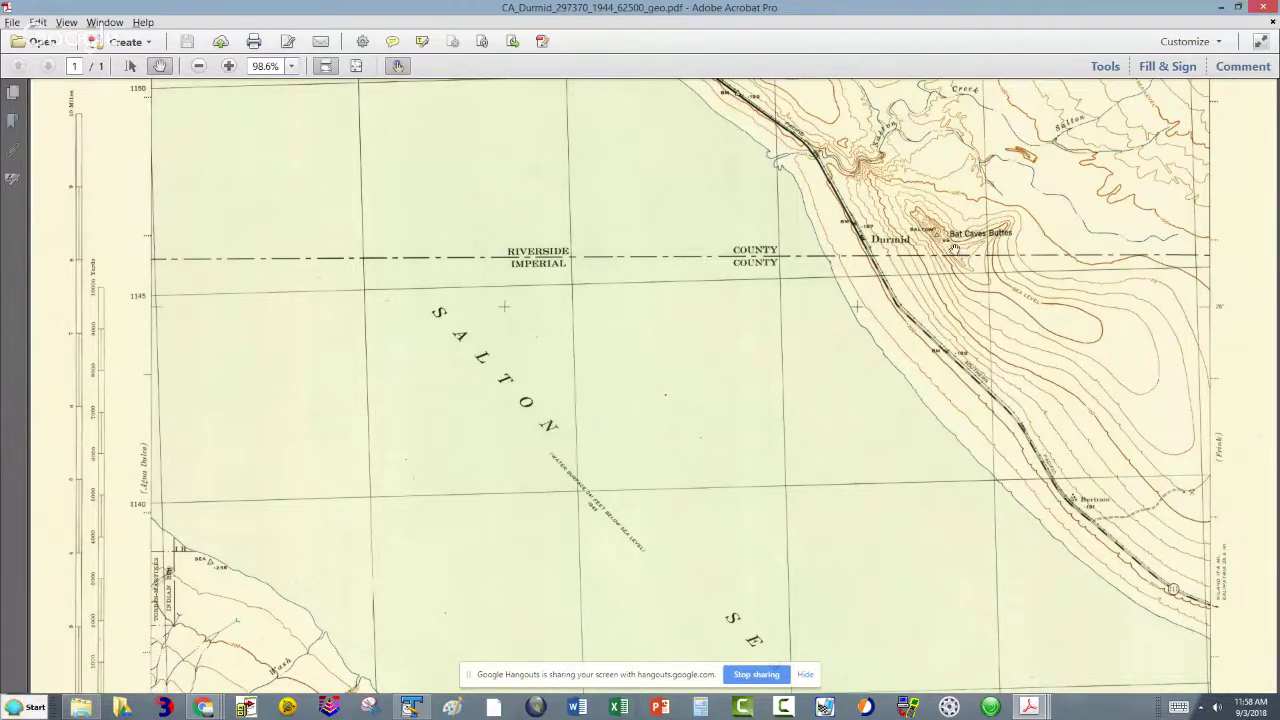
pyautogui.scroll(1, 955, 250)
pyautogui.scroll(5, 940, 250)
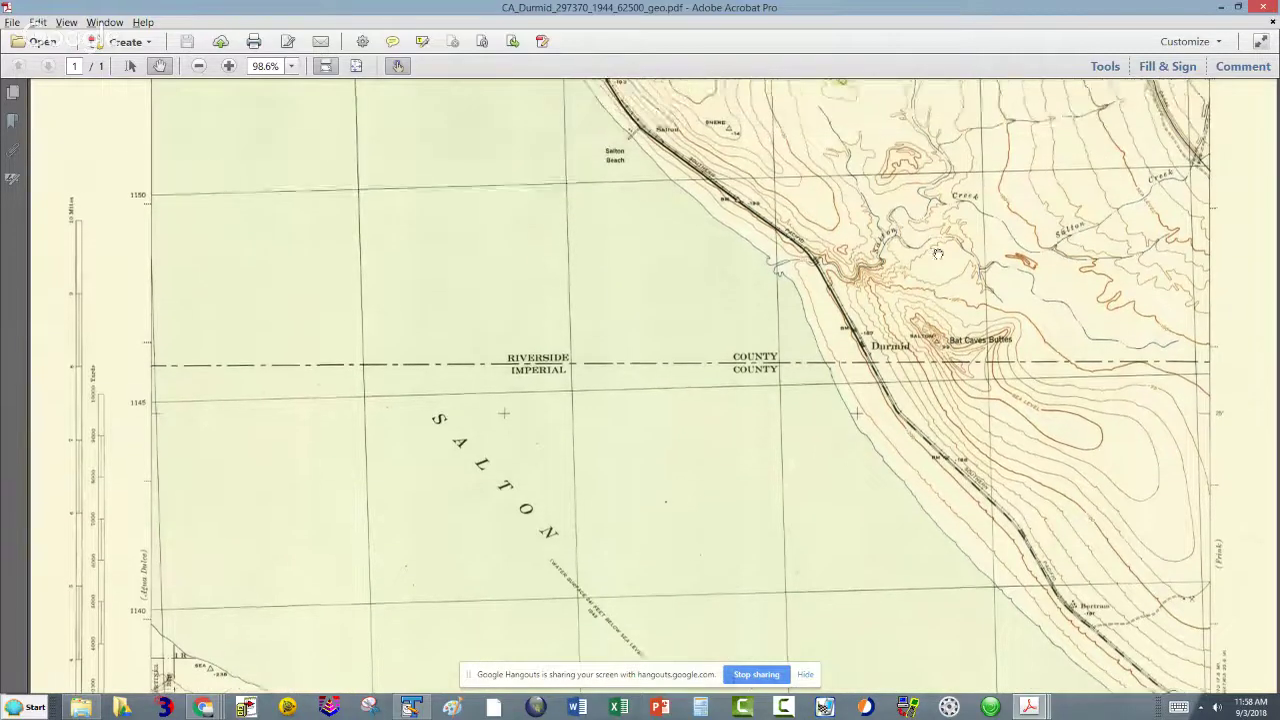
pyautogui.scroll(1, 938, 255)
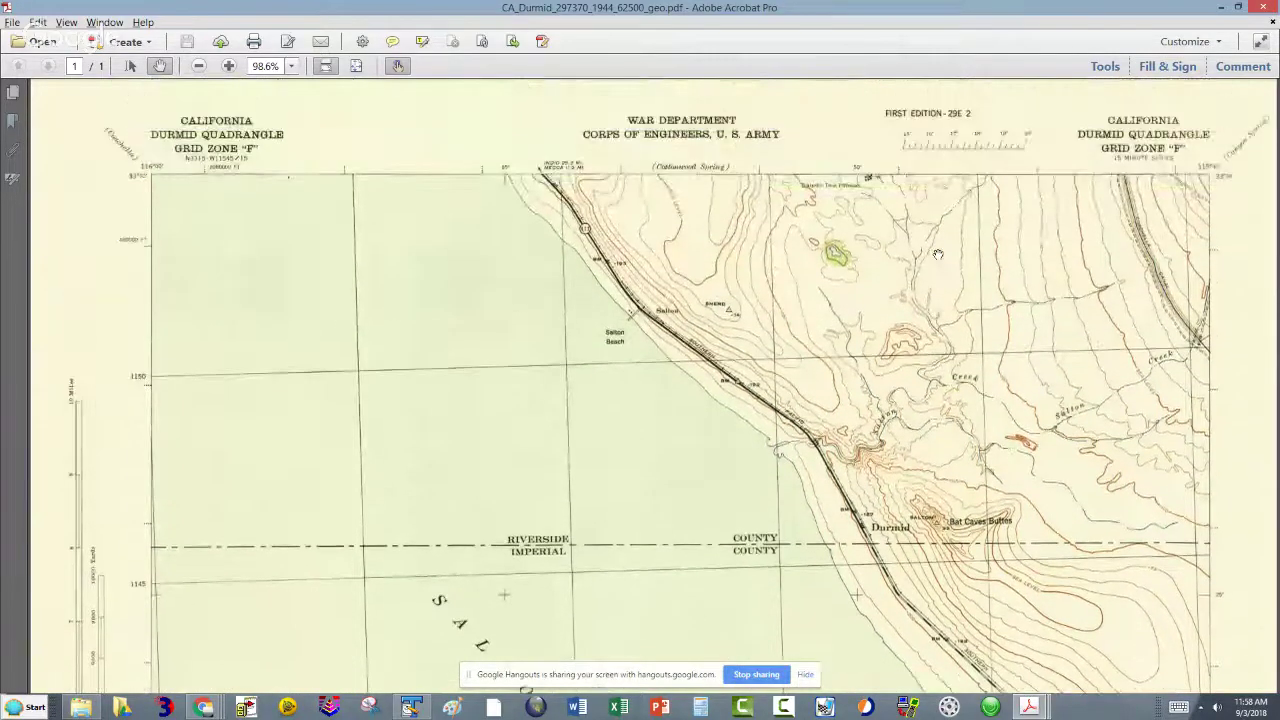
# Step: Close the Durmid PDF, Acrobat and the Map Locator tab, returning to the NGS Data Explorer
pyautogui.click(1268, 8)
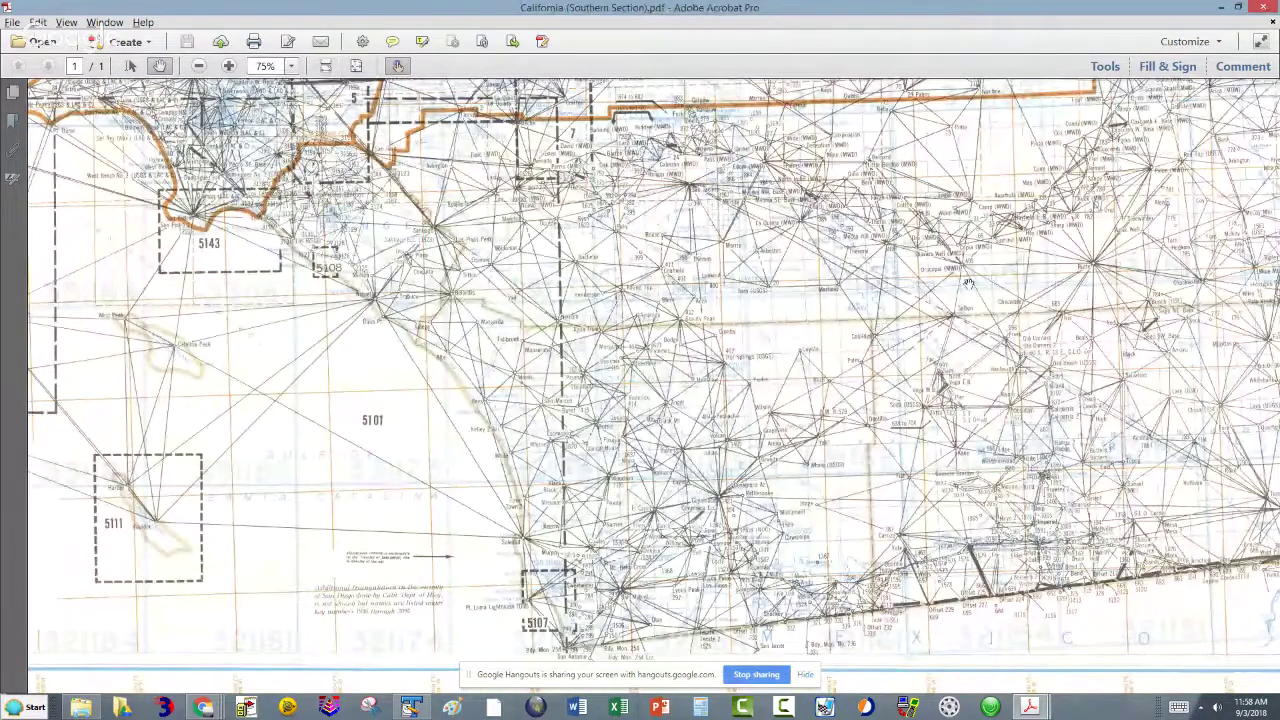
pyautogui.click(1266, 10)
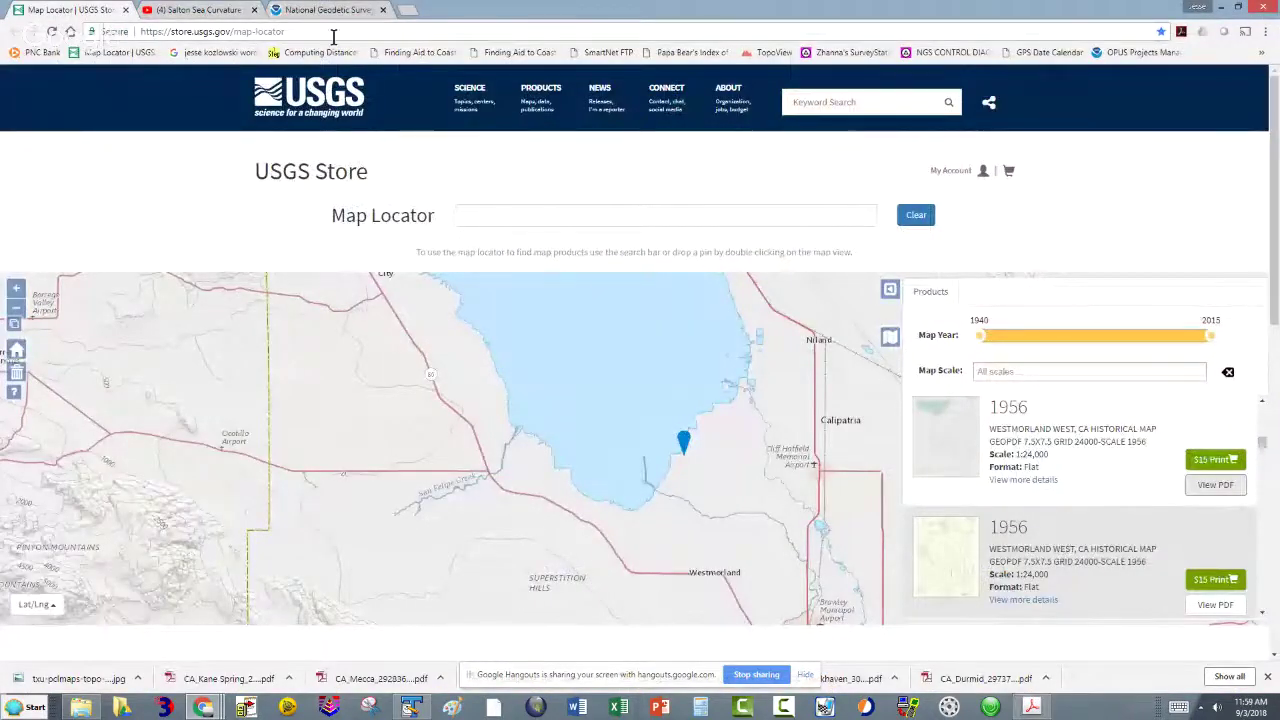
pyautogui.click(126, 11)
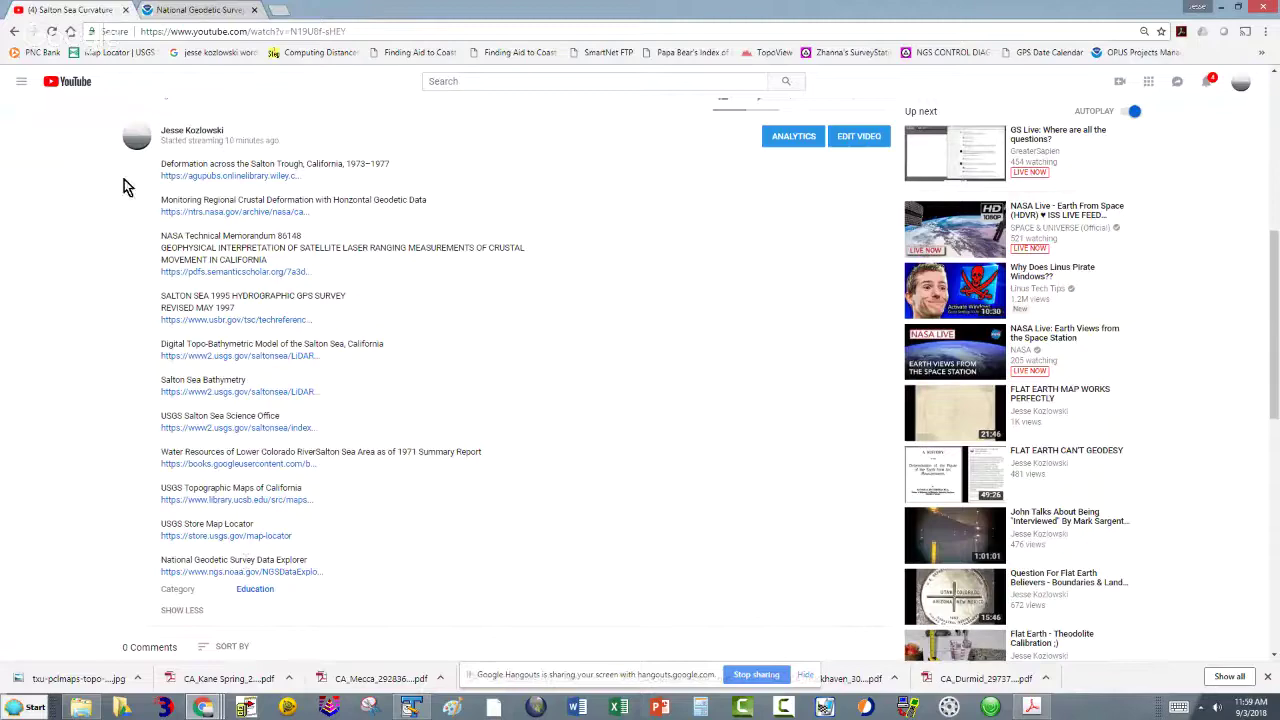
pyautogui.scroll(1, 251, 212)
pyautogui.scroll(2, 251, 212)
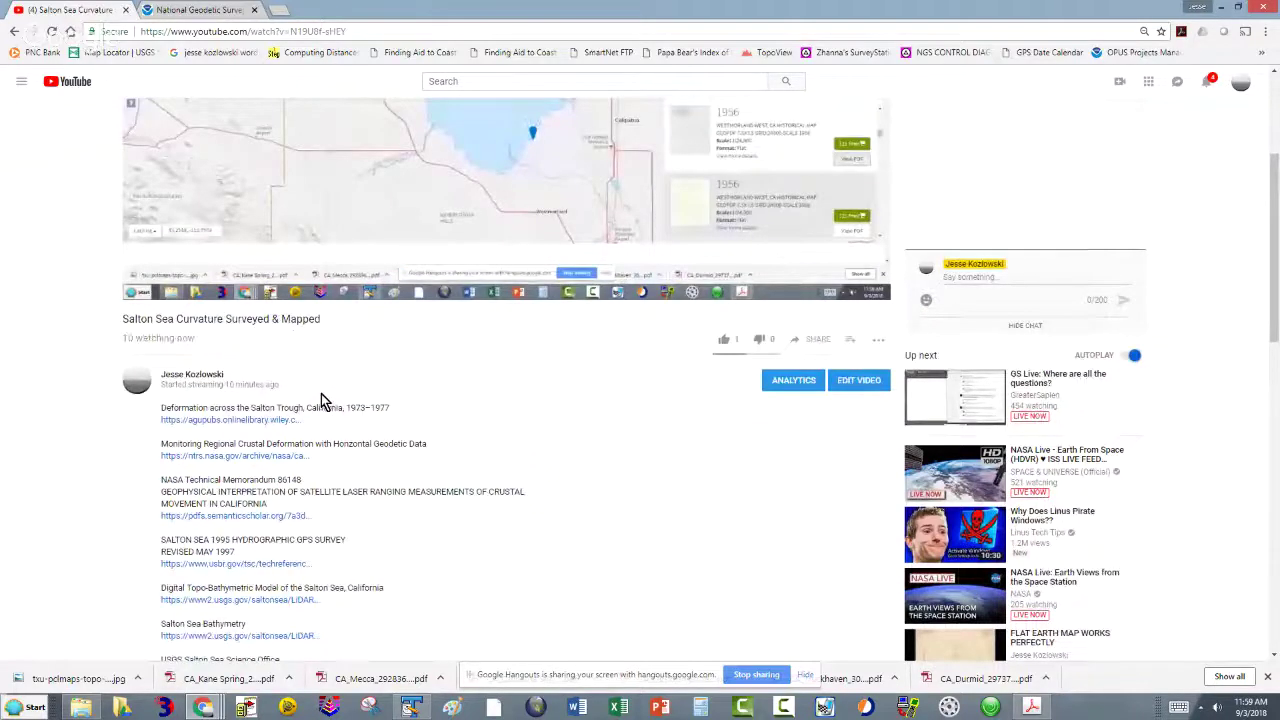
pyautogui.click(197, 12)
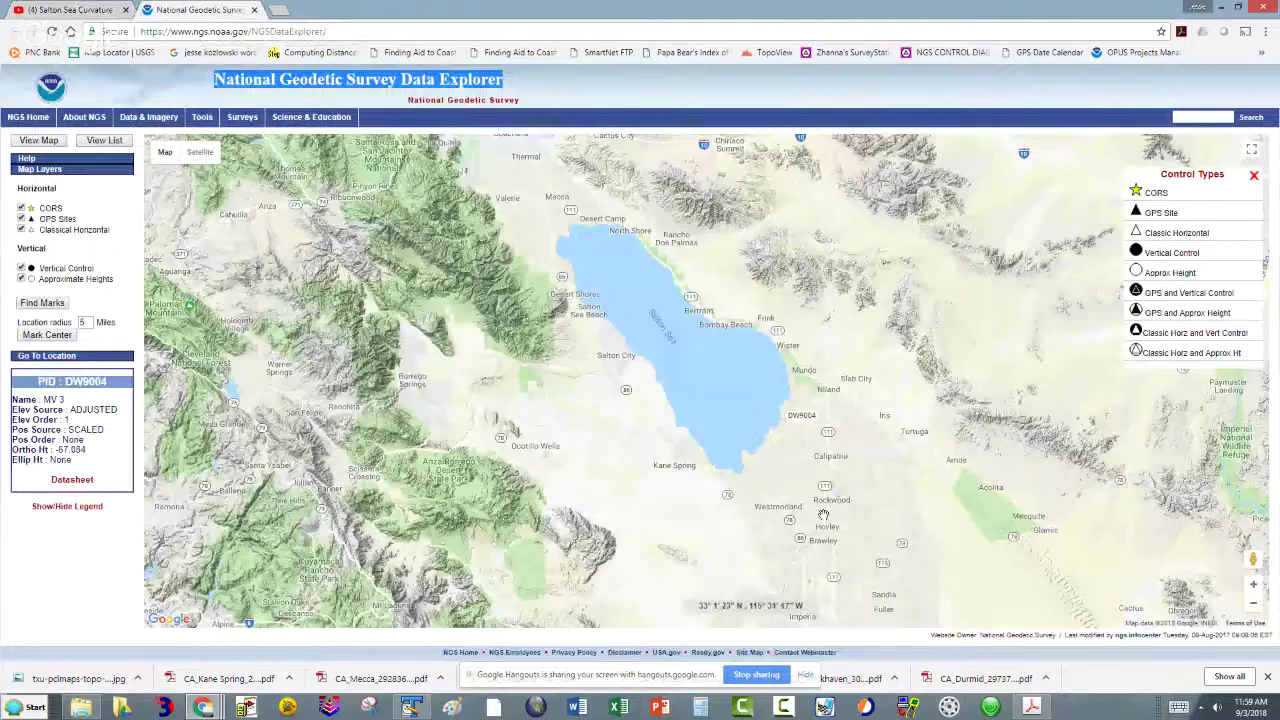
# Step: Zoom and pan the map over the farmland around Fondo, Verdant and Calipatria below DW9004
pyautogui.scroll(2, 822, 514)
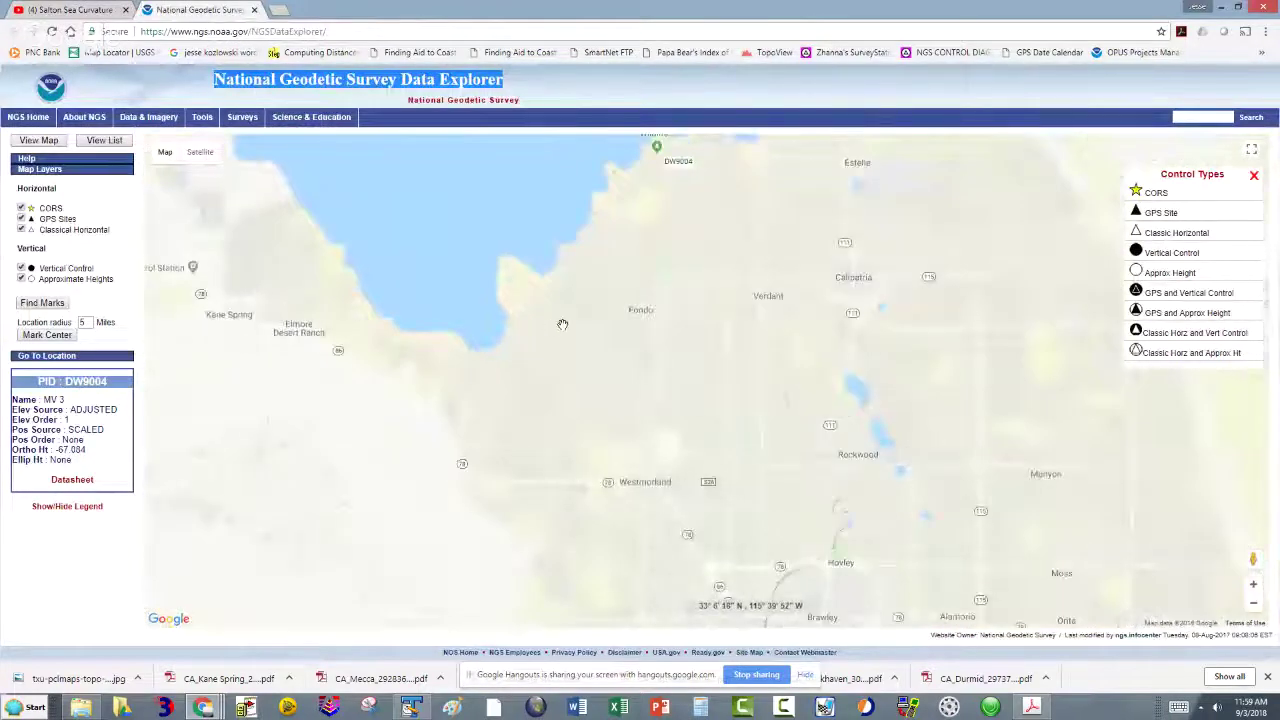
pyautogui.moveTo(567, 324); pyautogui.dragTo(589, 381)
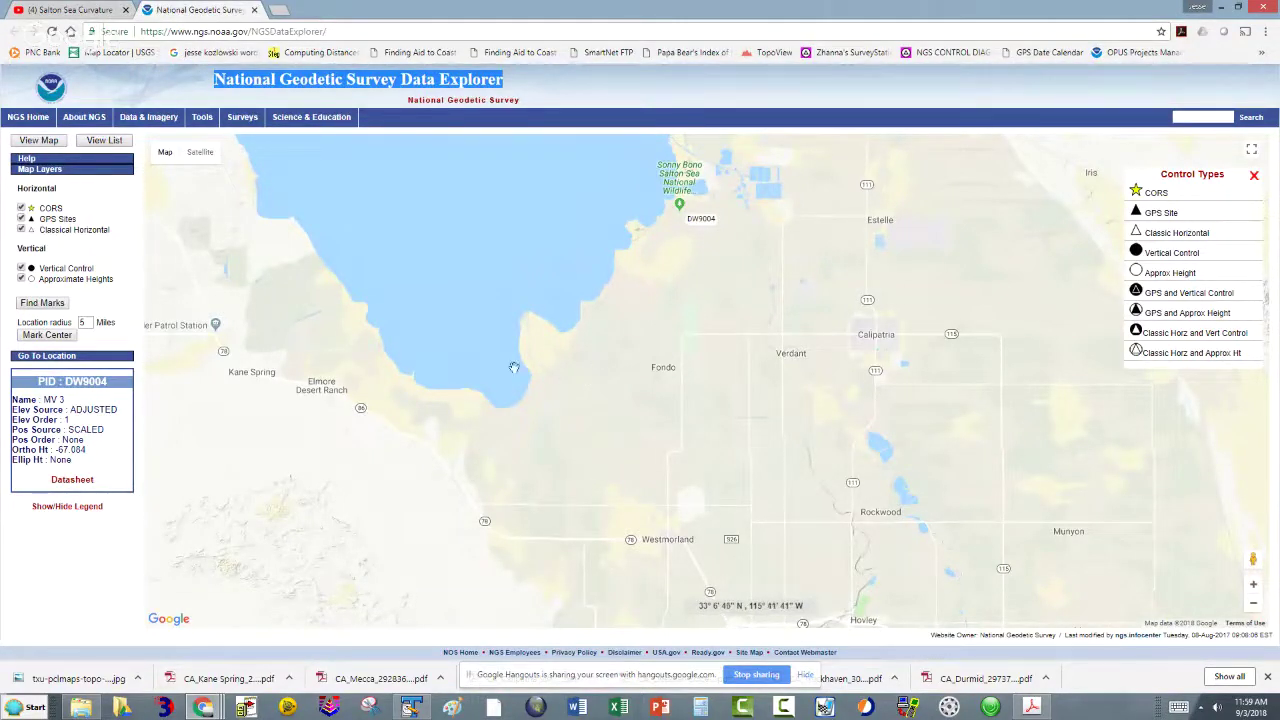
pyautogui.moveTo(680, 302); pyautogui.dragTo(719, 393)
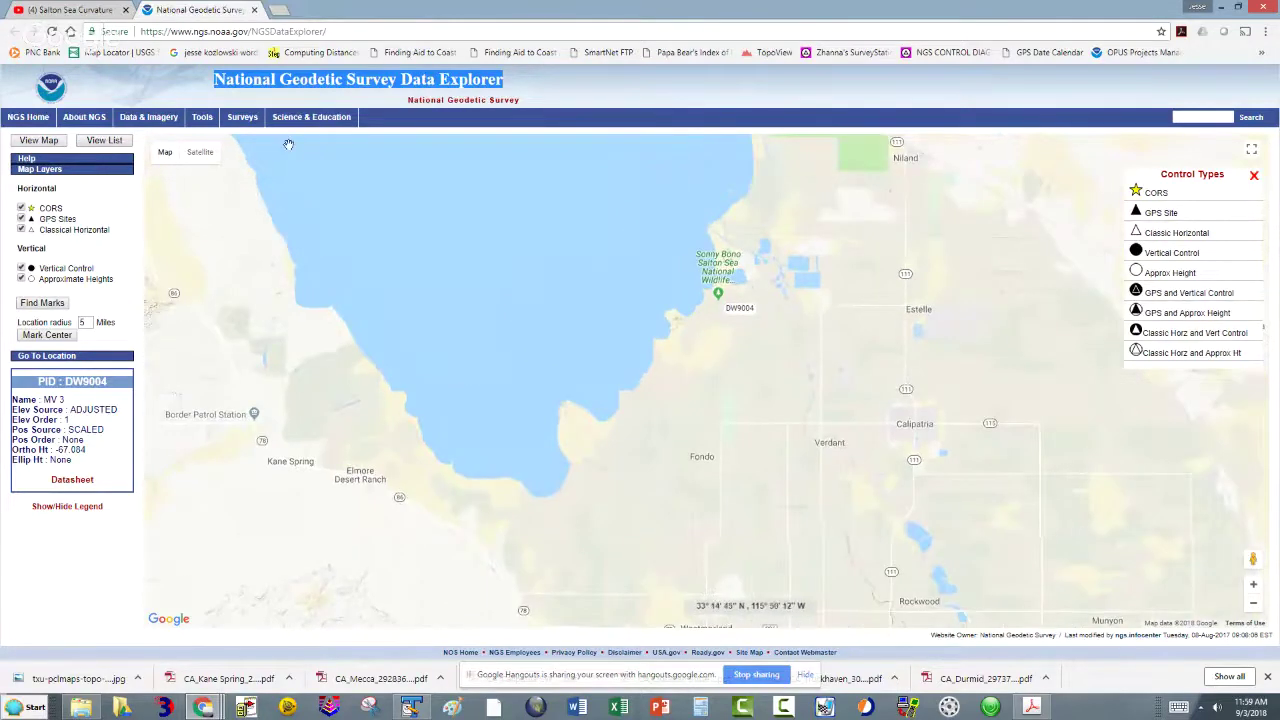
pyautogui.click(636, 97)
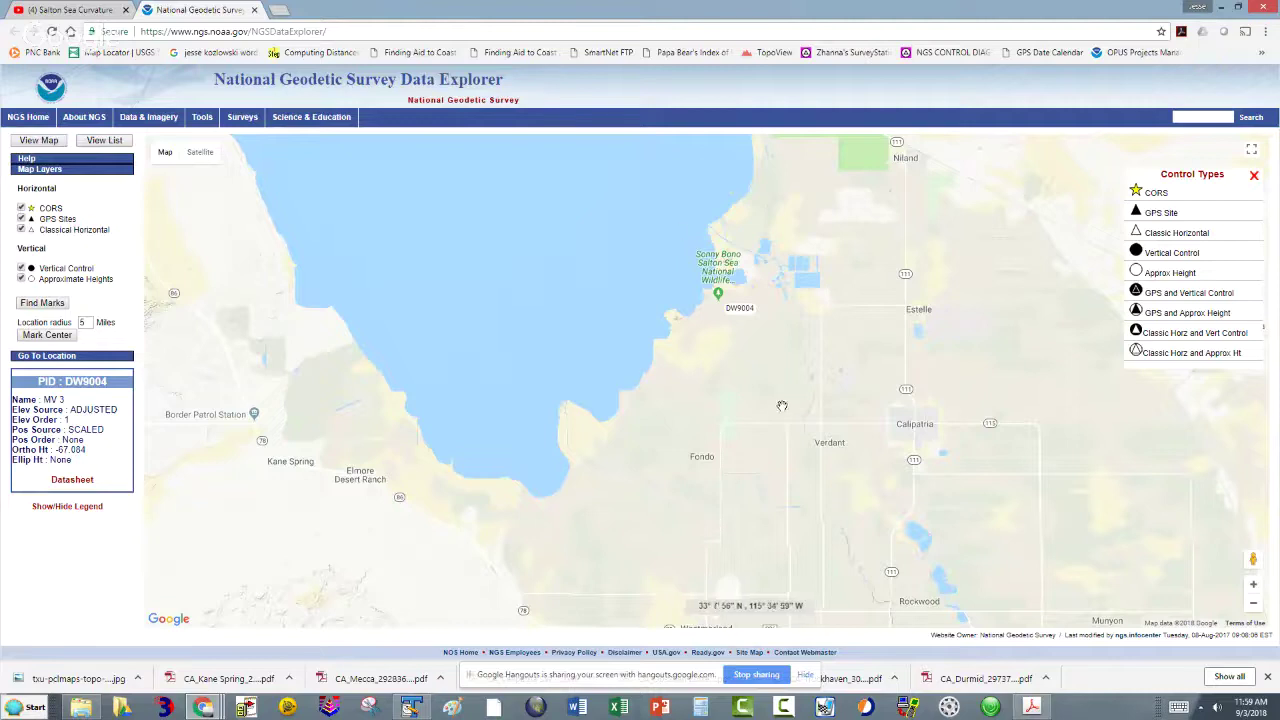
pyautogui.moveTo(760, 407); pyautogui.dragTo(678, 393)
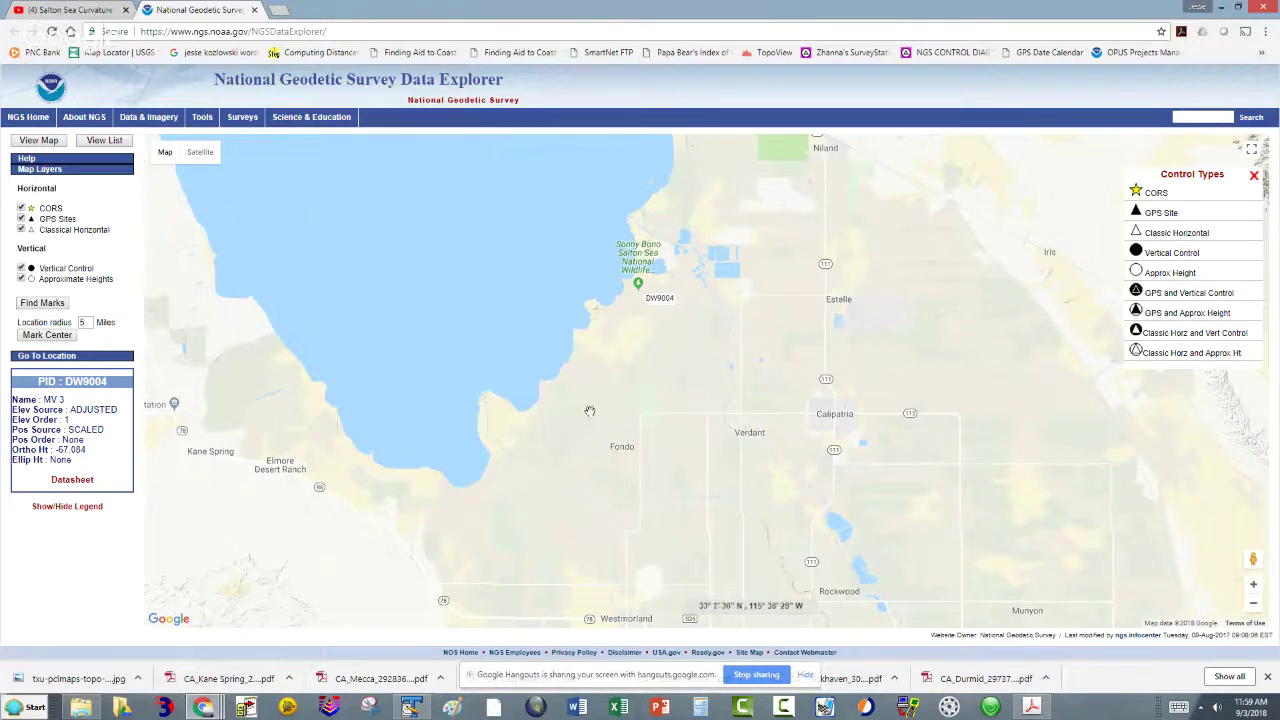
pyautogui.scroll(1, 624, 391)
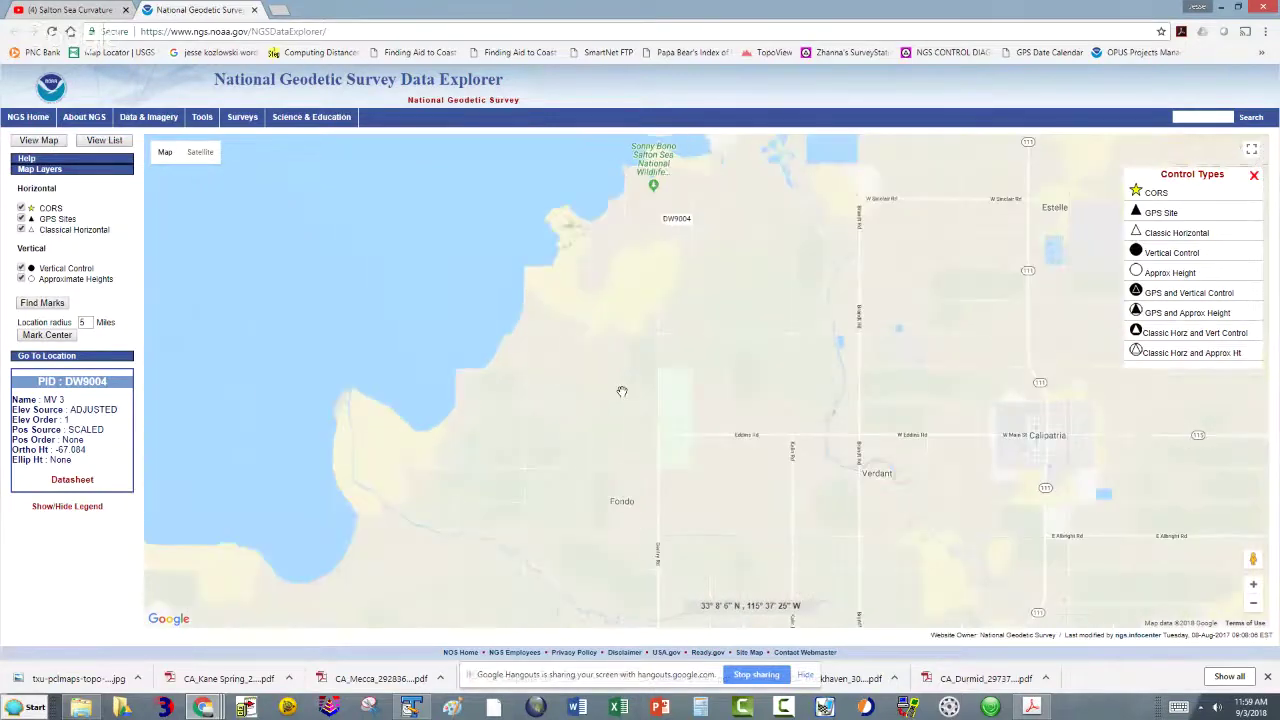
pyautogui.moveTo(618, 312); pyautogui.dragTo(554, 410)
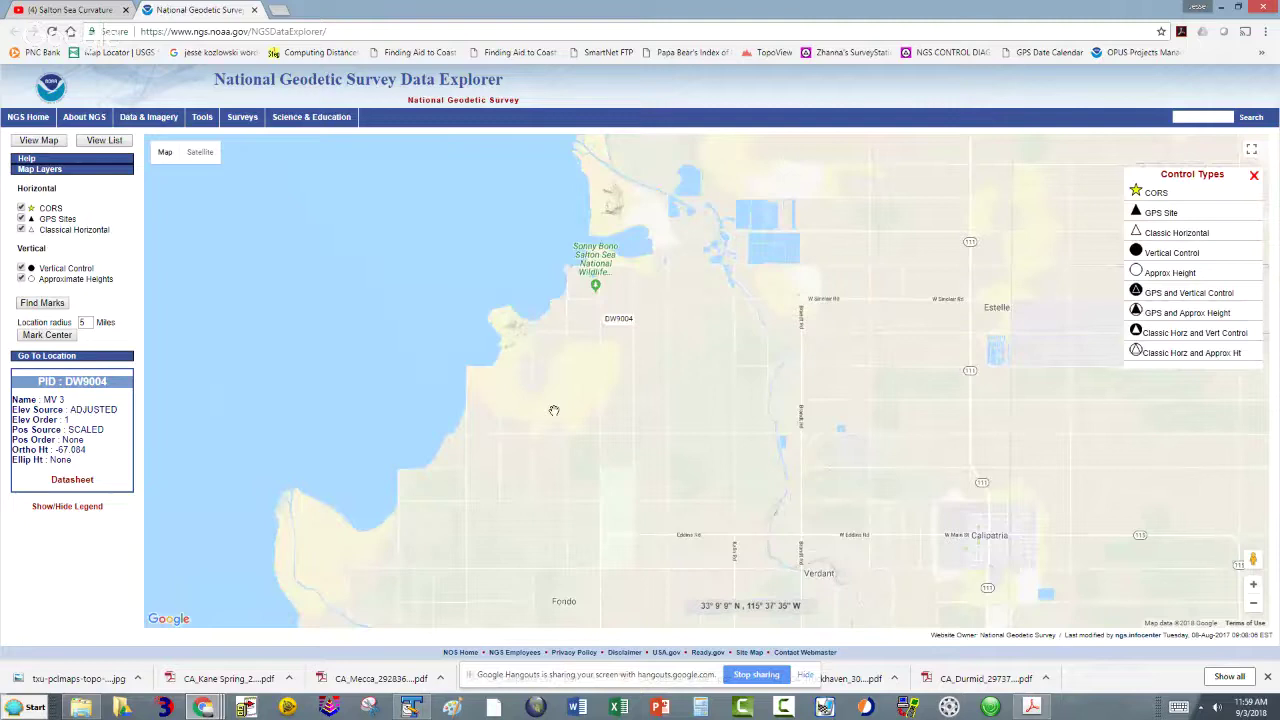
pyautogui.moveTo(520, 586); pyautogui.dragTo(552, 406)
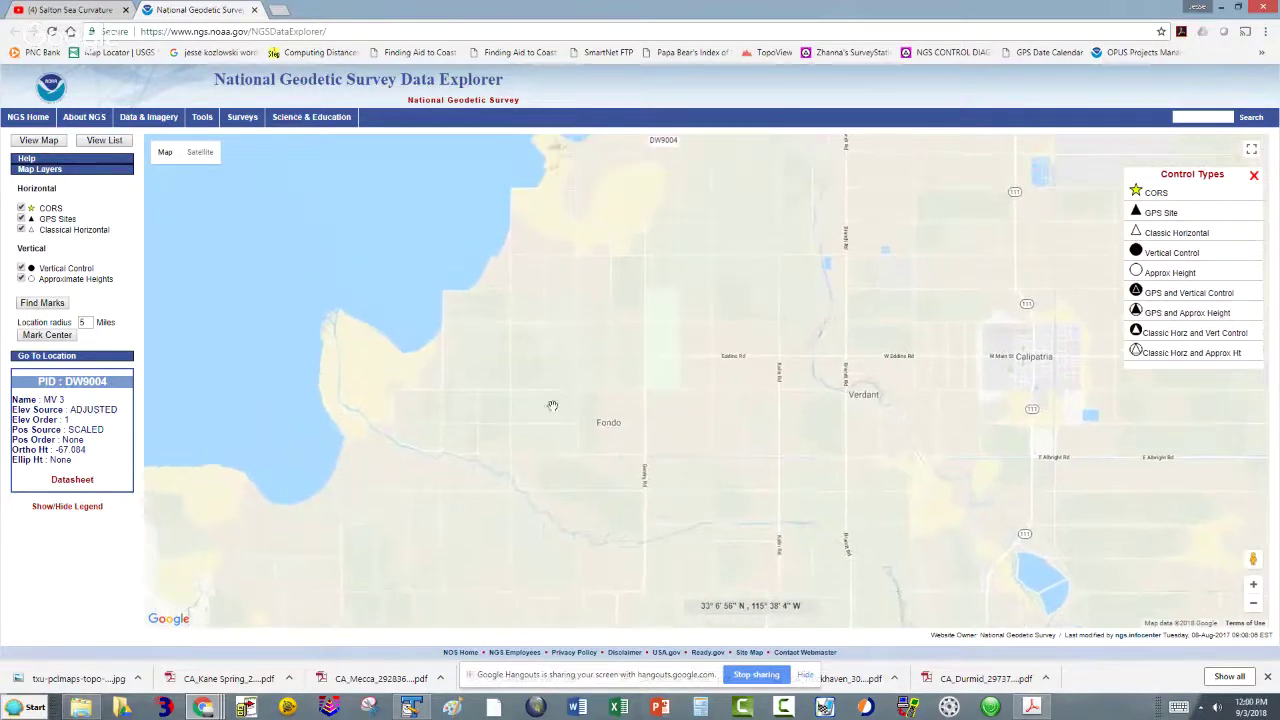
# Step: Search marks within 5 miles of the map centre, zoom in, and open mark DW1198's popup
pyautogui.click(62, 338)
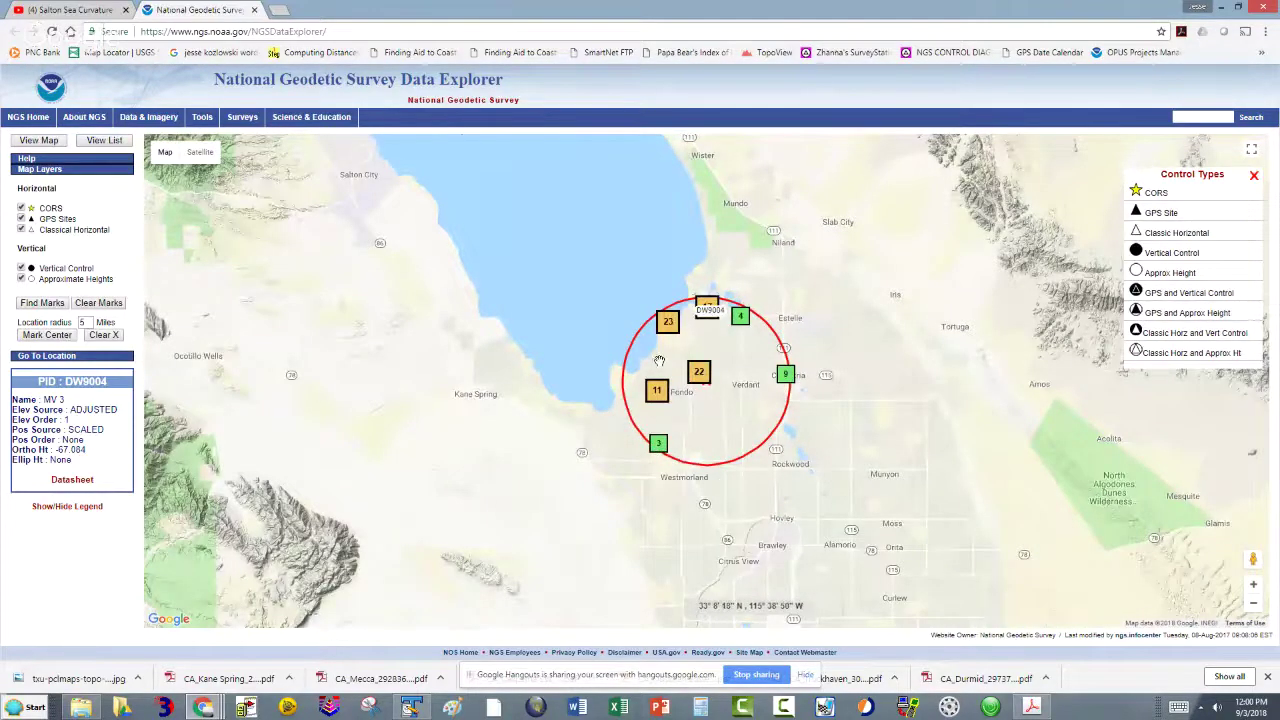
pyautogui.scroll(1, 706, 343)
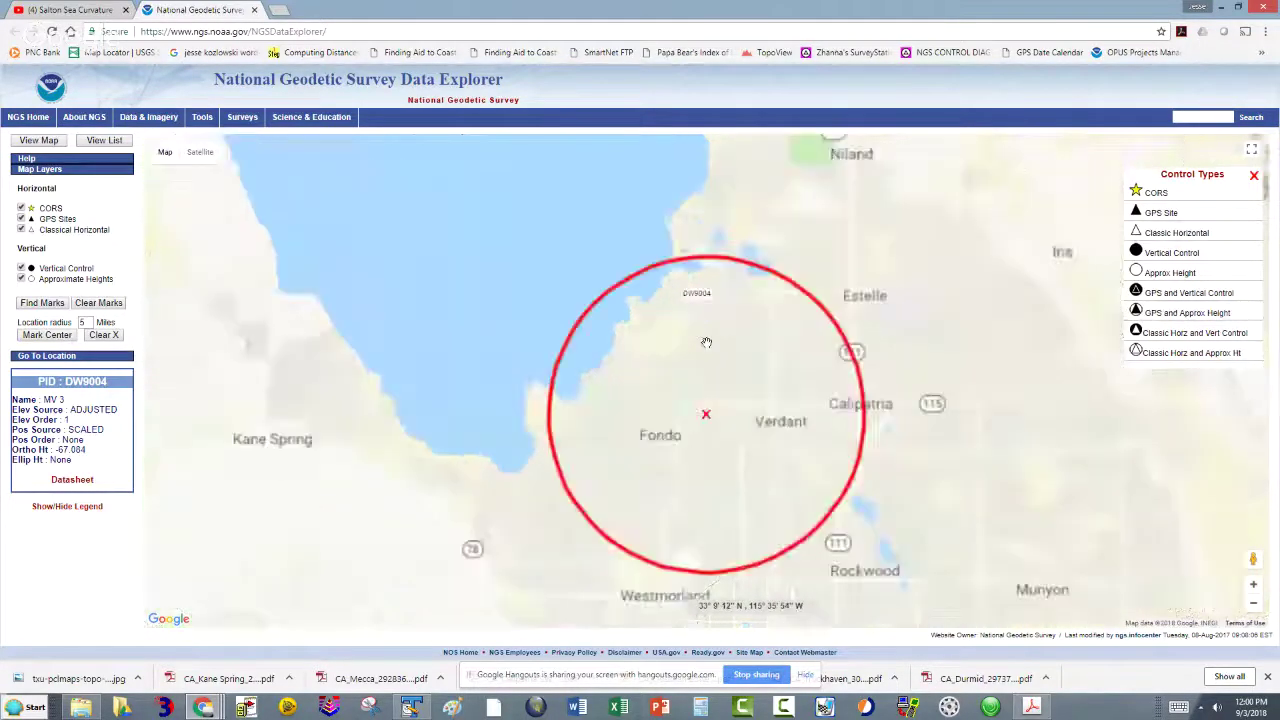
pyautogui.scroll(-1, 706, 343)
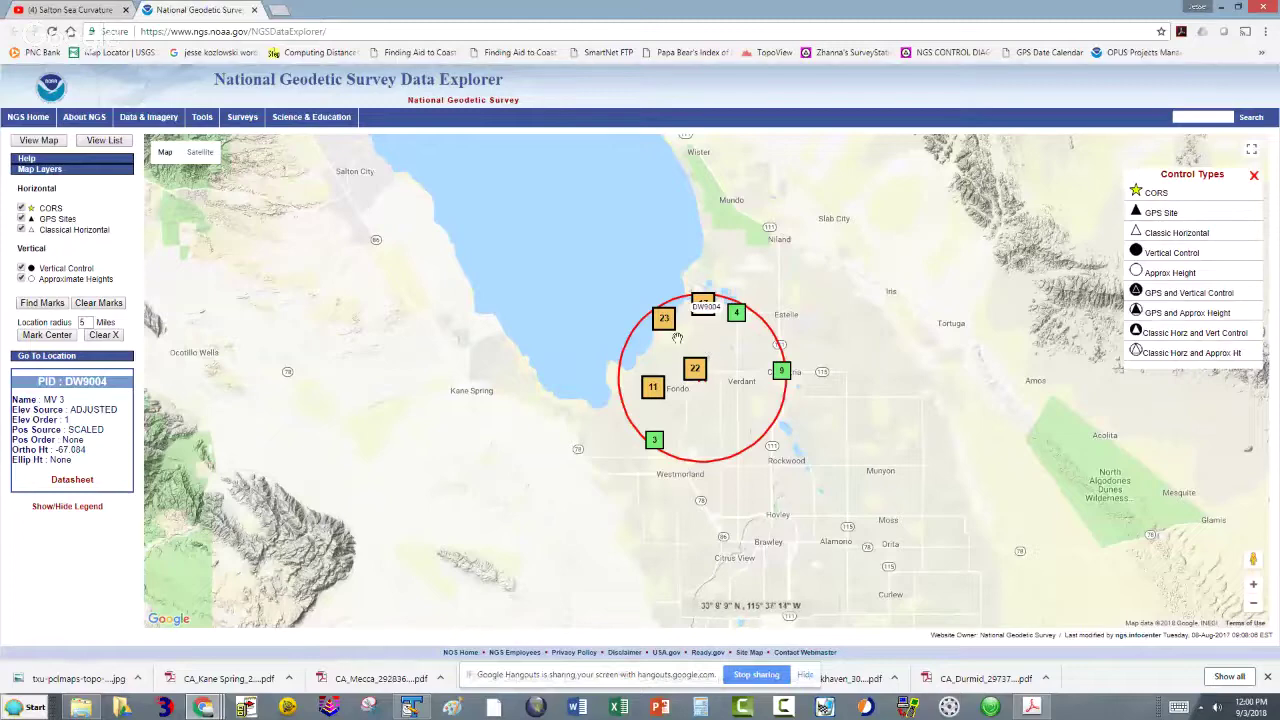
pyautogui.scroll(1, 676, 338)
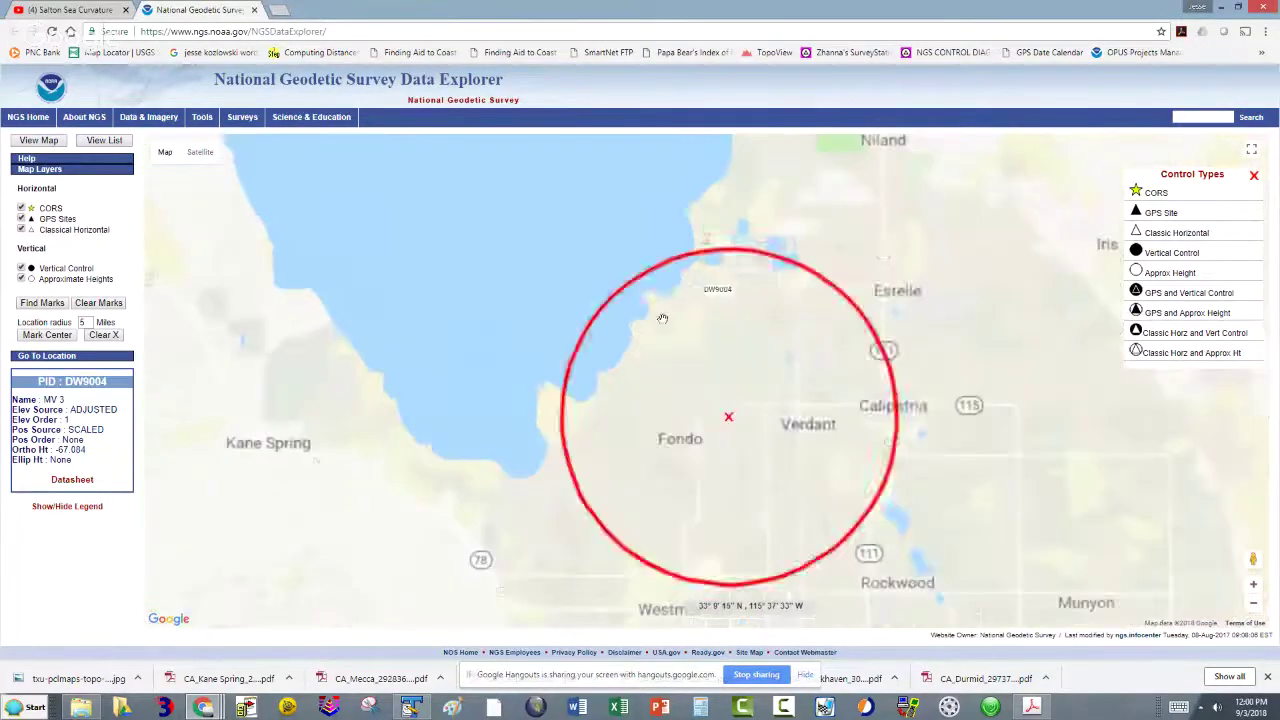
pyautogui.scroll(1, 664, 308)
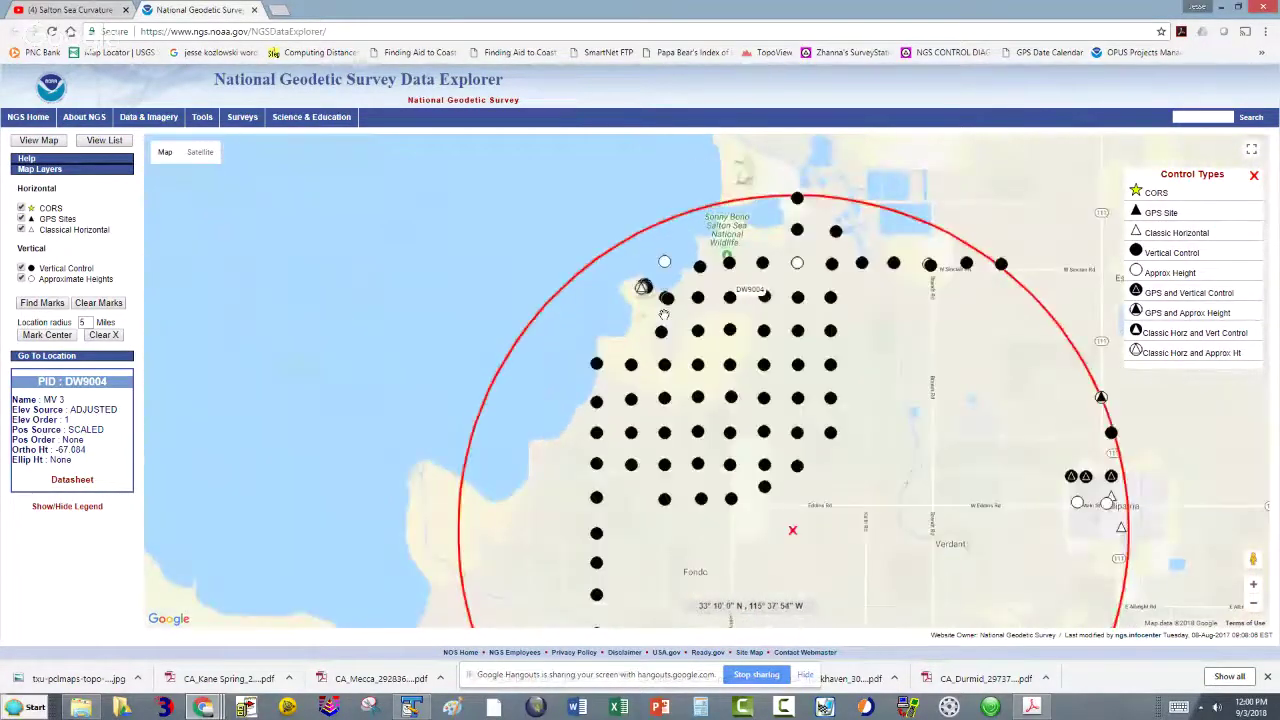
pyautogui.scroll(1, 660, 318)
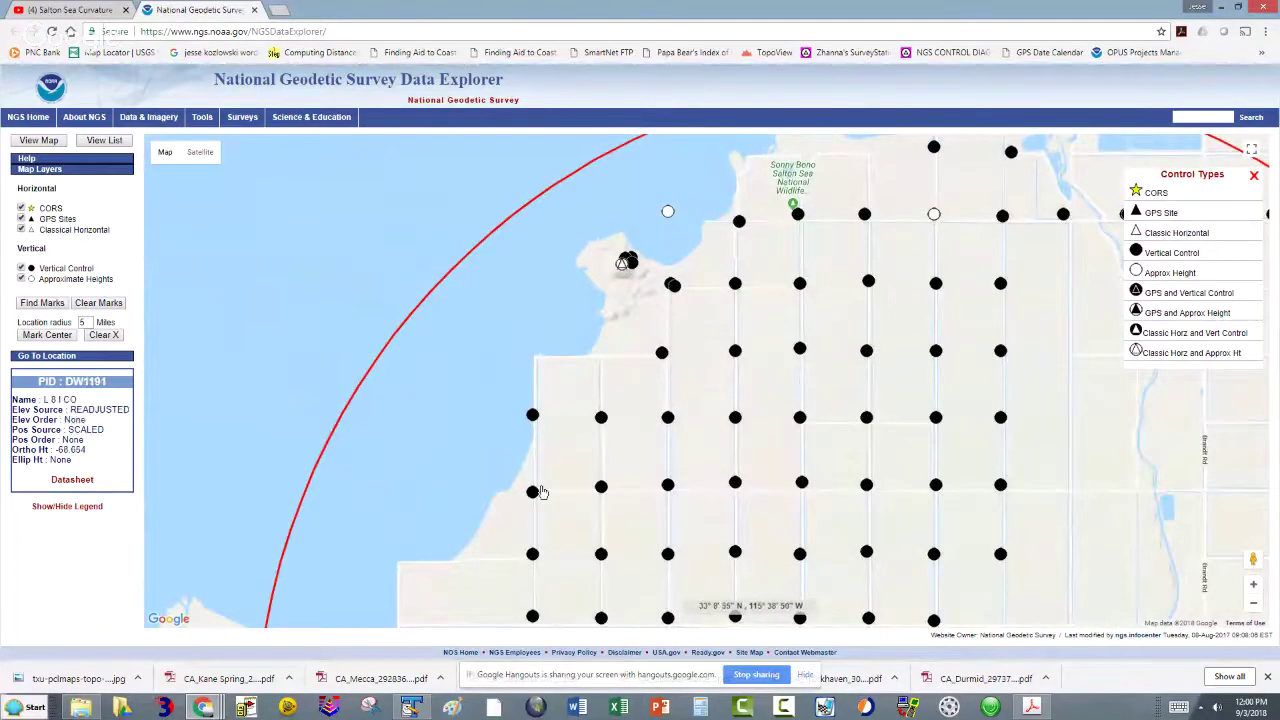
pyautogui.moveTo(602, 492)
pyautogui.moveTo(670, 494)
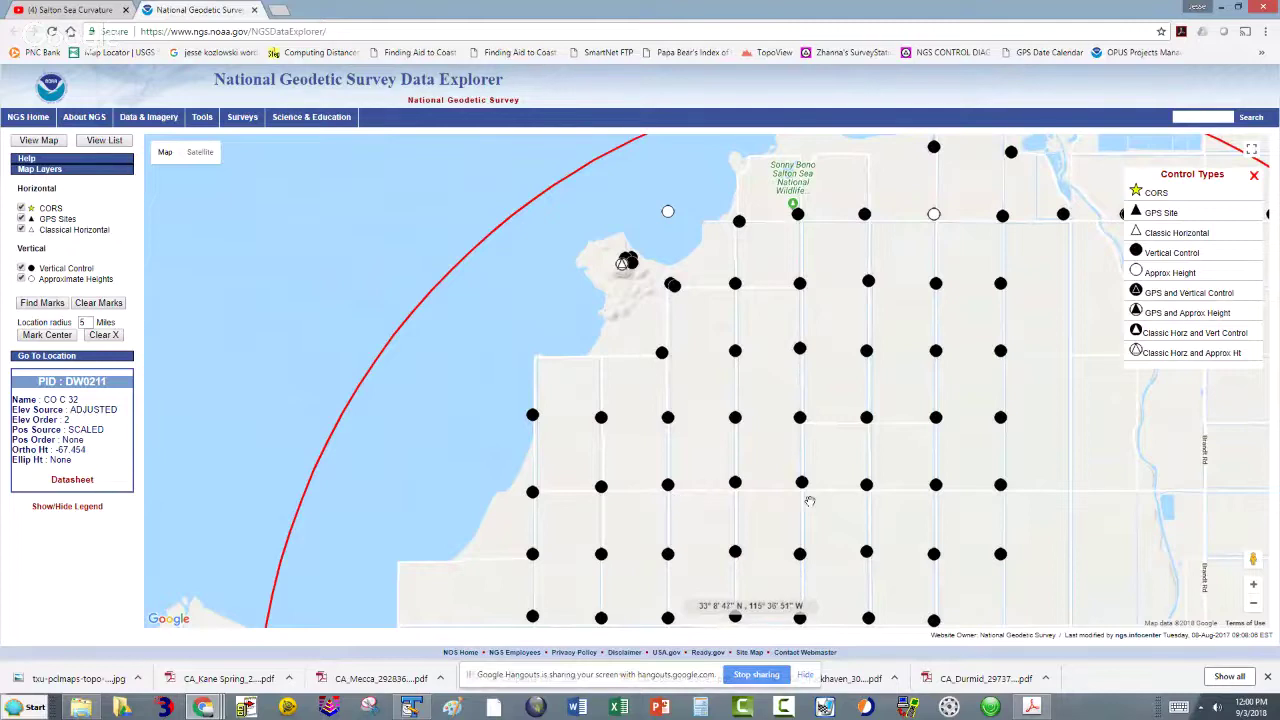
pyautogui.moveTo(1008, 497)
pyautogui.click(1003, 489)
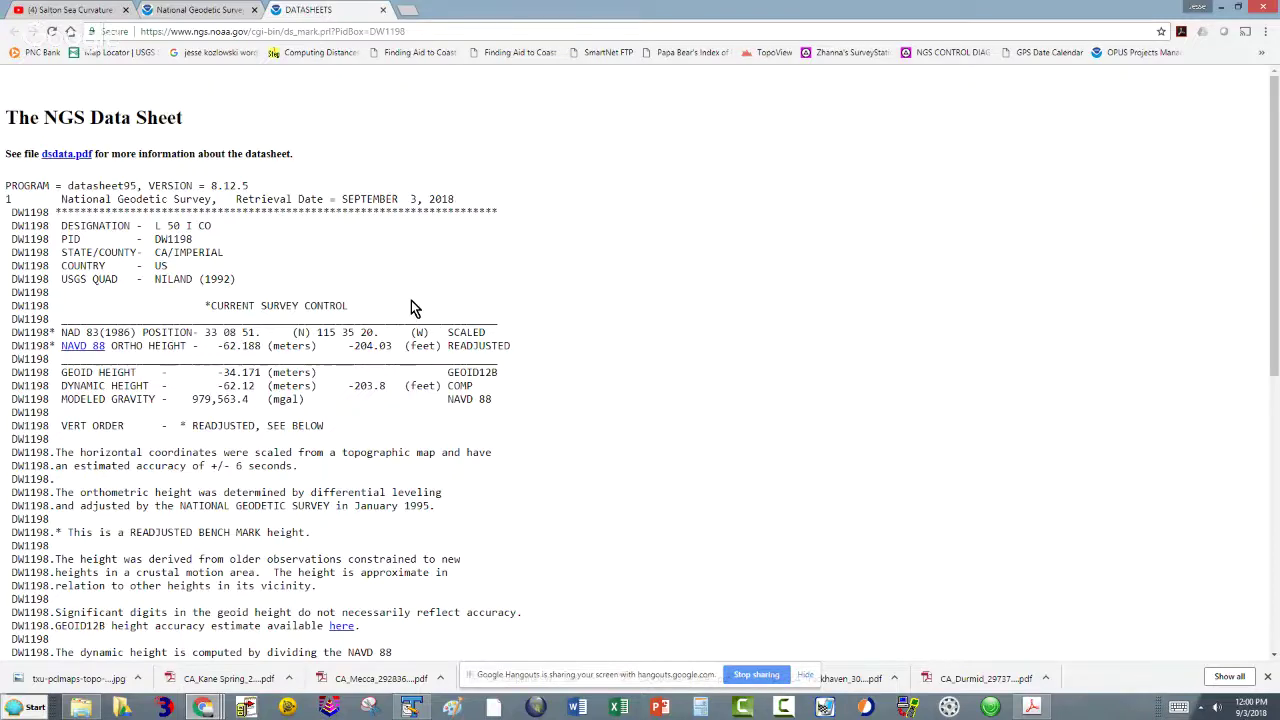
pyautogui.scroll(-1, 410, 300)
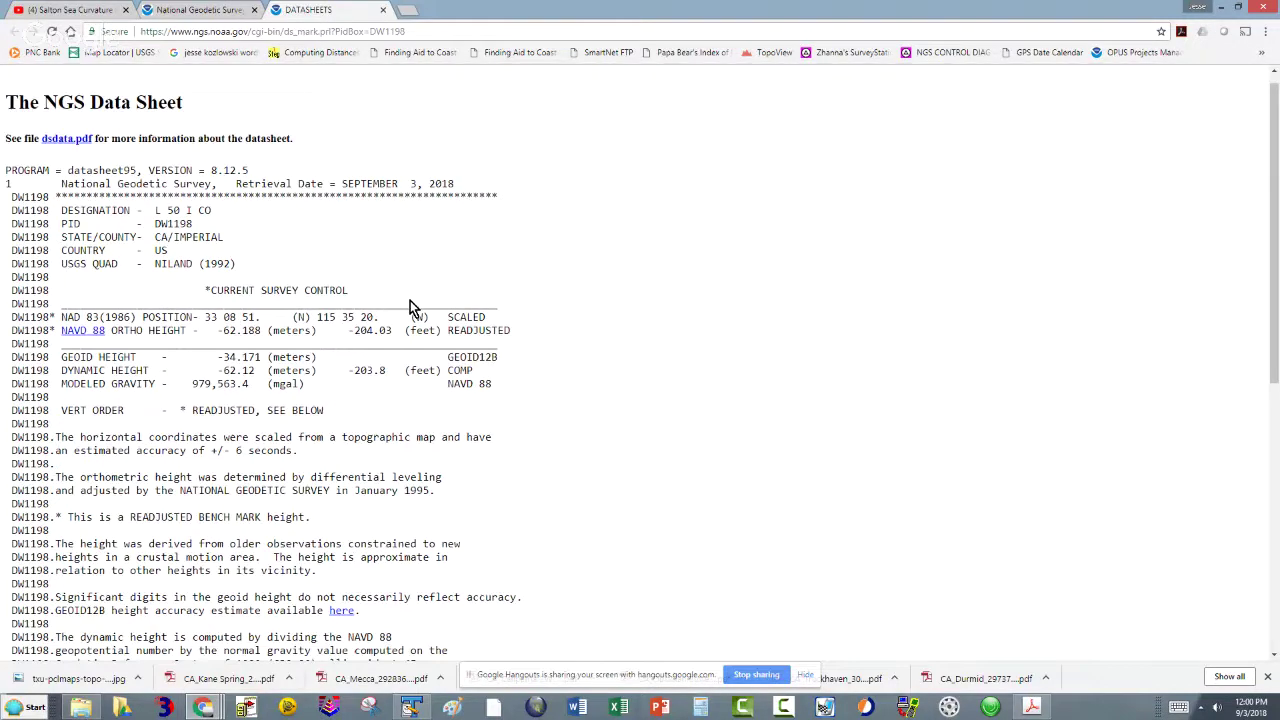
pyautogui.scroll(-2, 410, 300)
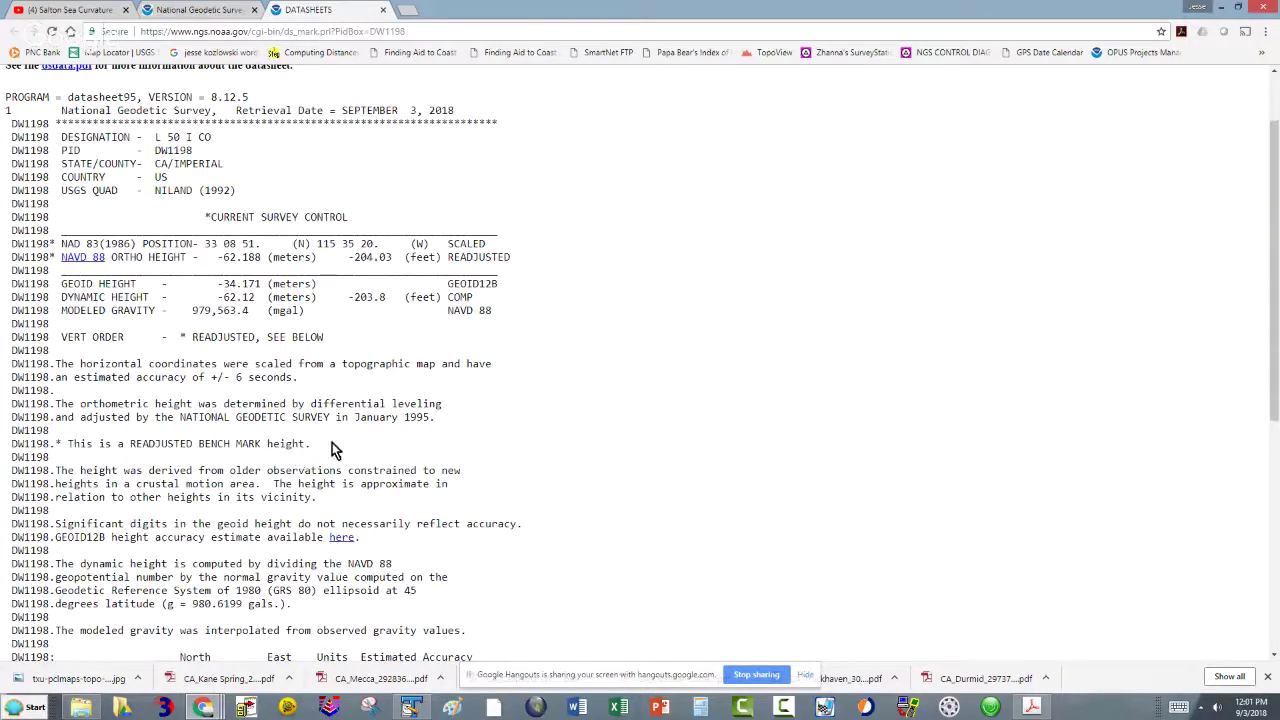
pyautogui.scroll(-2, 340, 445)
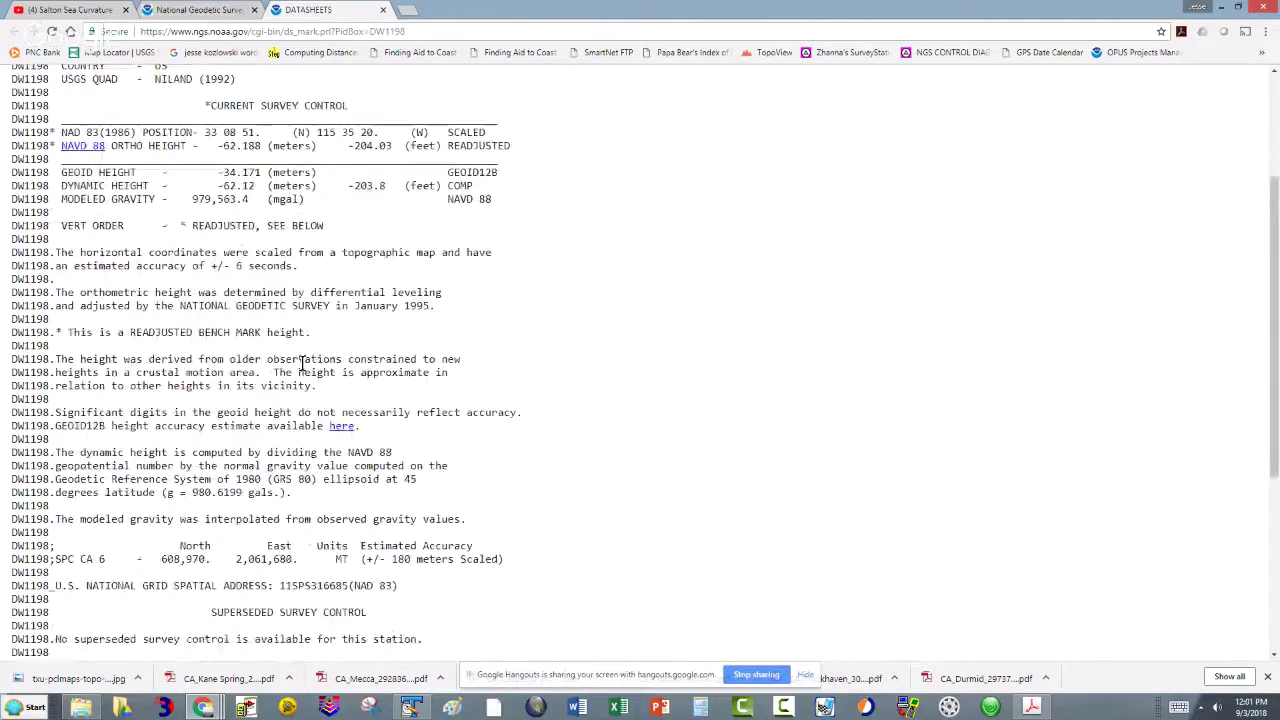
pyautogui.scroll(-6, 298, 372)
pyautogui.scroll(-1, 298, 374)
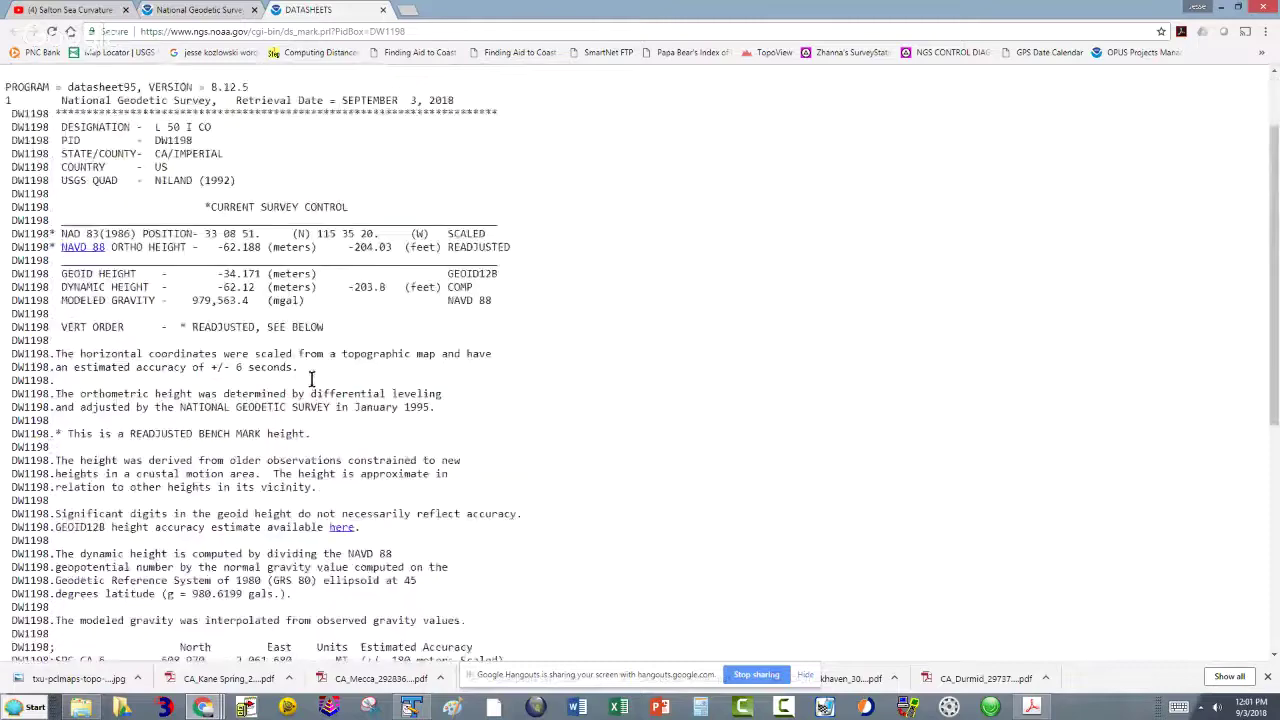
pyautogui.scroll(2, 305, 376)
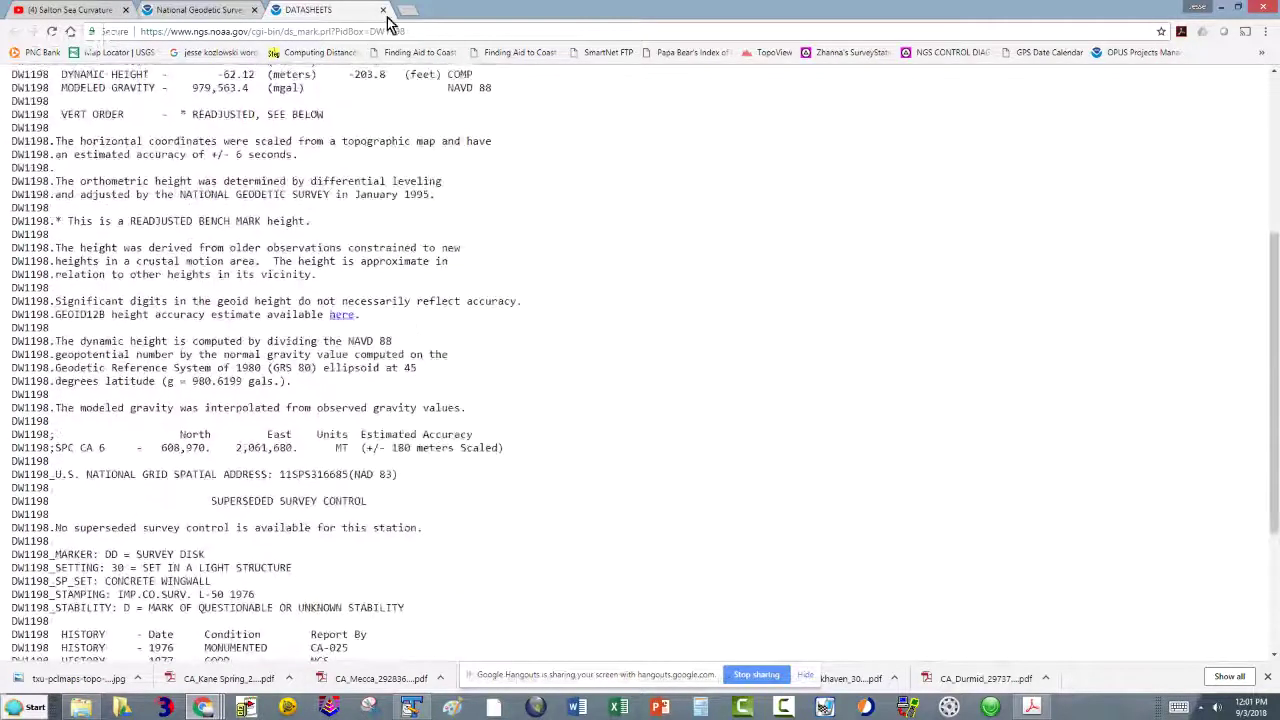
# Step: Close the DW1198 datasheet tab and zoom the map in on OBSIDIAN mark DW1419
pyautogui.click(383, 10)
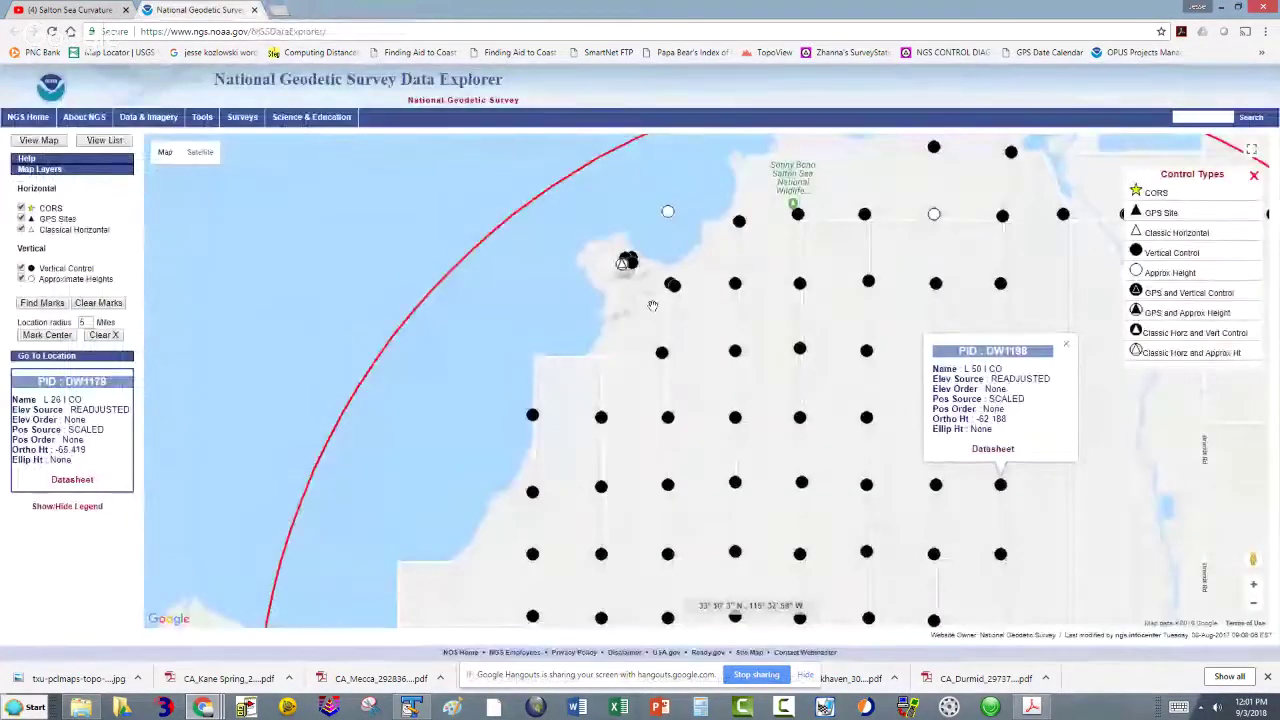
pyautogui.scroll(-1, 632, 286)
pyautogui.scroll(4, 632, 286)
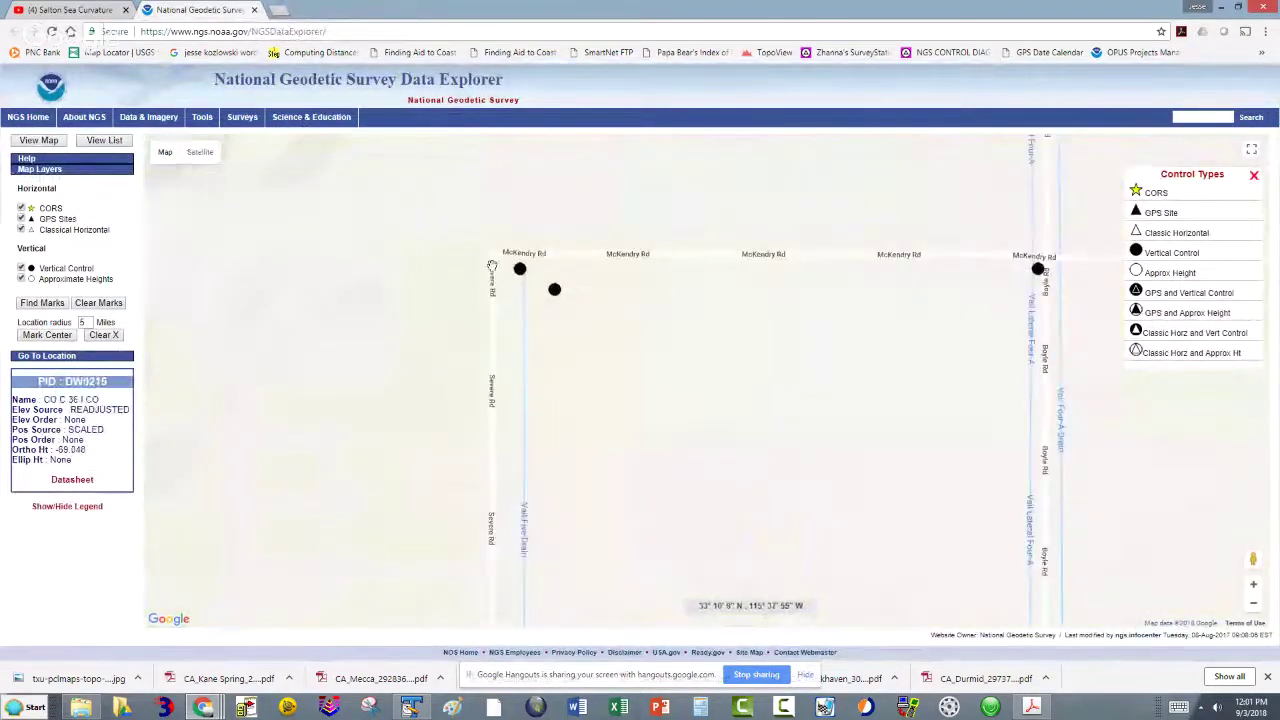
pyautogui.moveTo(493, 271); pyautogui.dragTo(696, 491)
pyautogui.moveTo(334, 331); pyautogui.dragTo(423, 443)
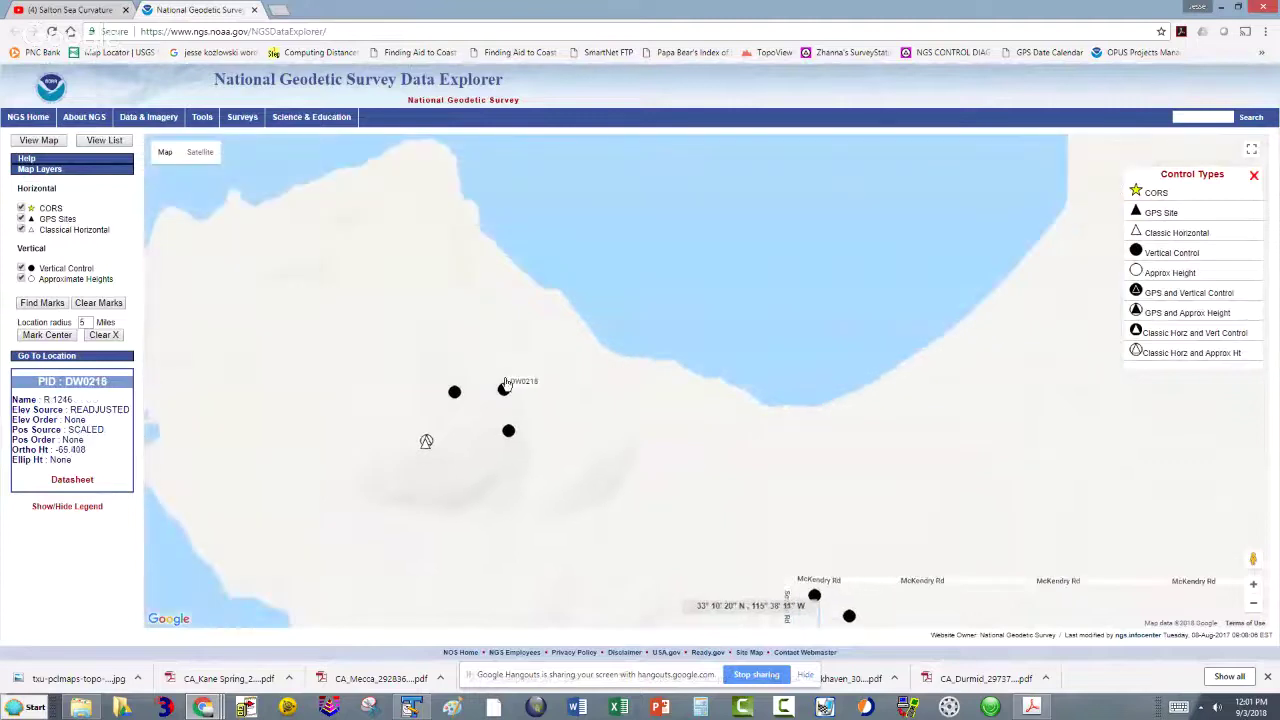
pyautogui.scroll(1, 422, 443)
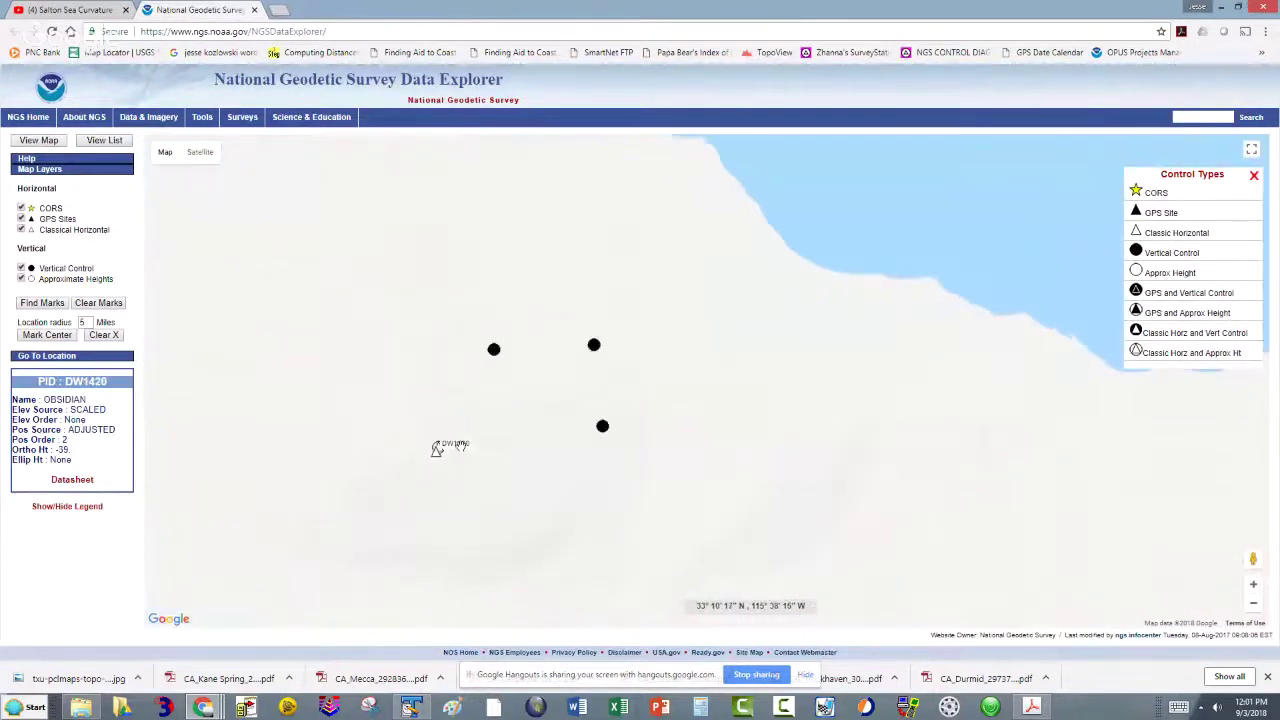
pyautogui.scroll(3, 437, 458)
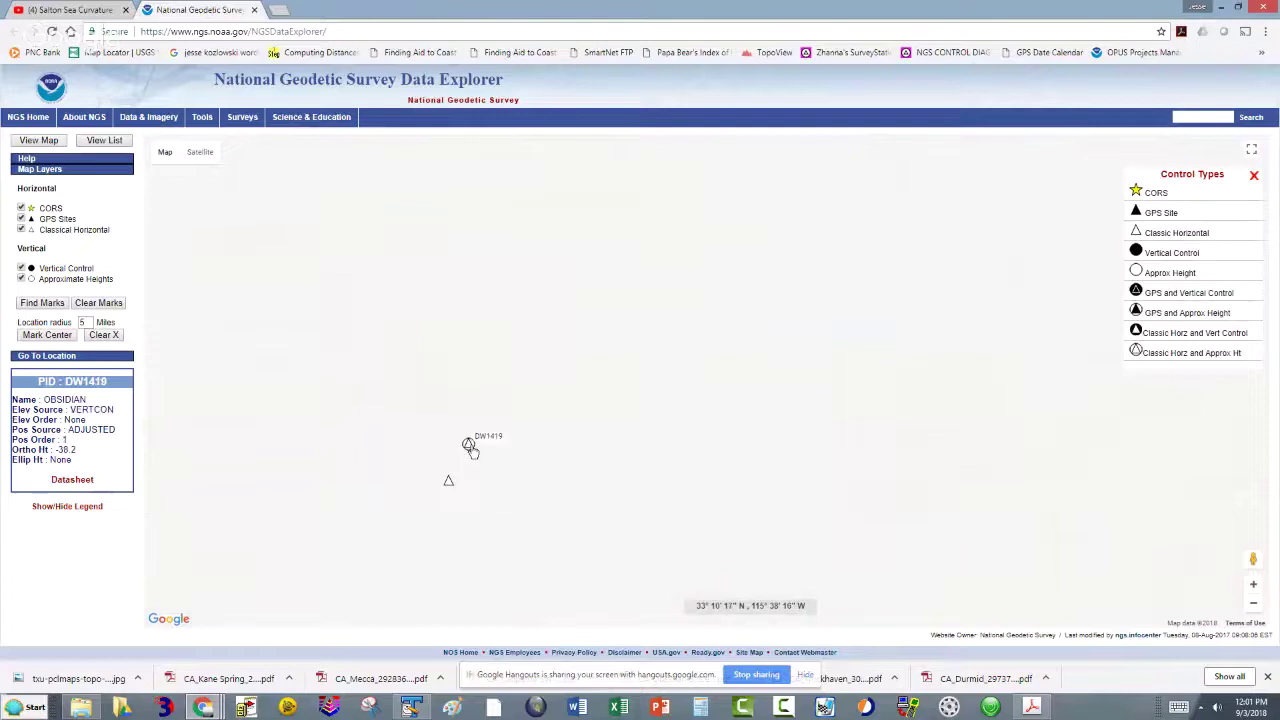
# Step: Open the OBSIDIAN DW1419 mark's datasheet and scroll into its details
pyautogui.click(470, 446)
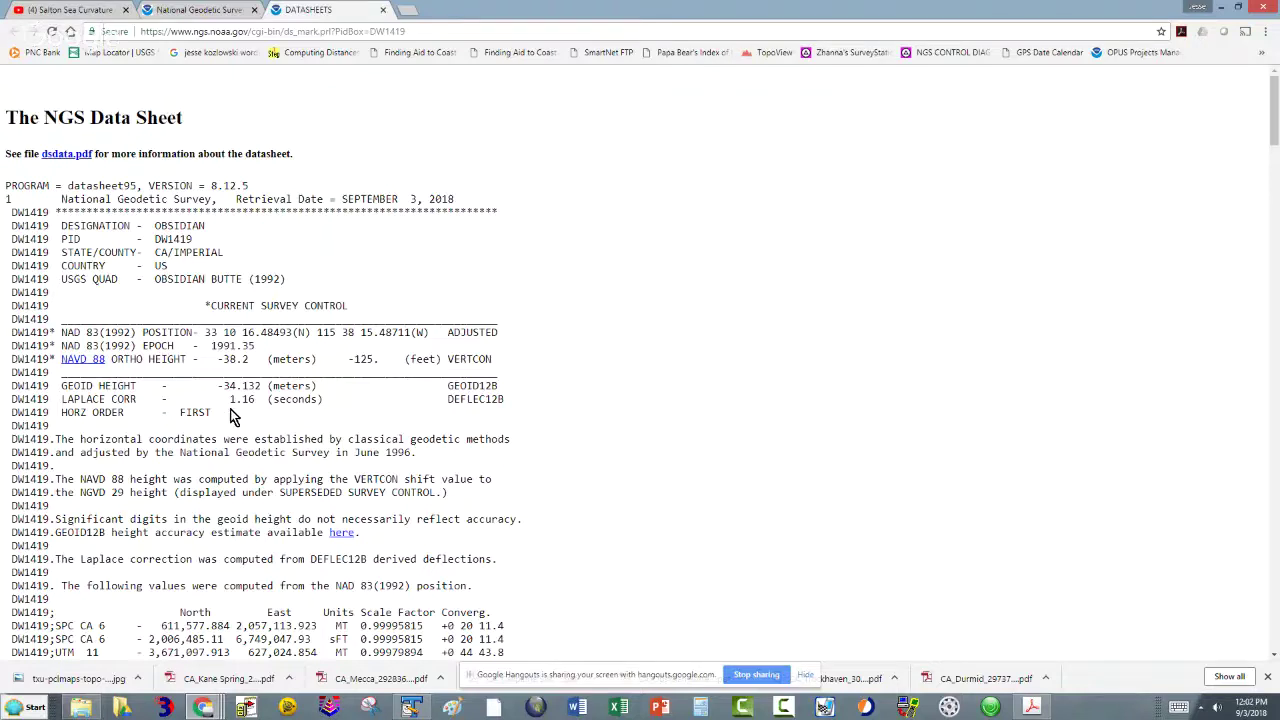
pyautogui.scroll(-1, 230, 416)
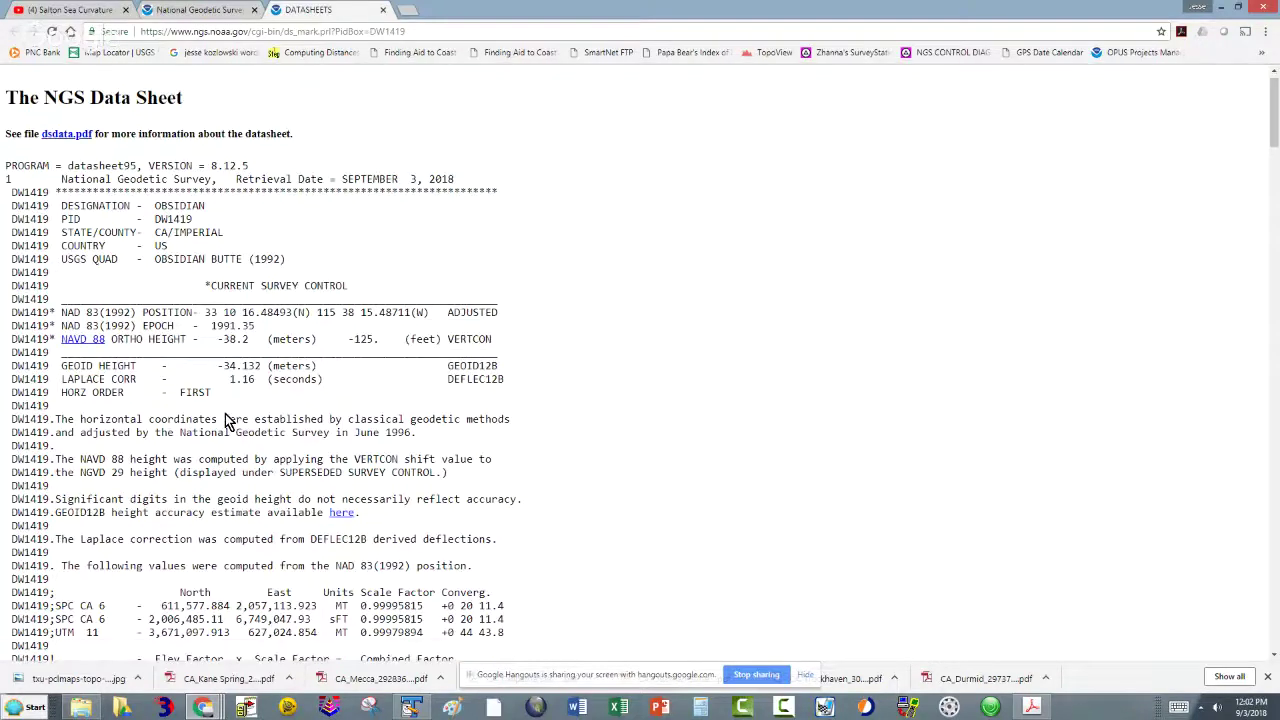
pyautogui.scroll(-1, 220, 397)
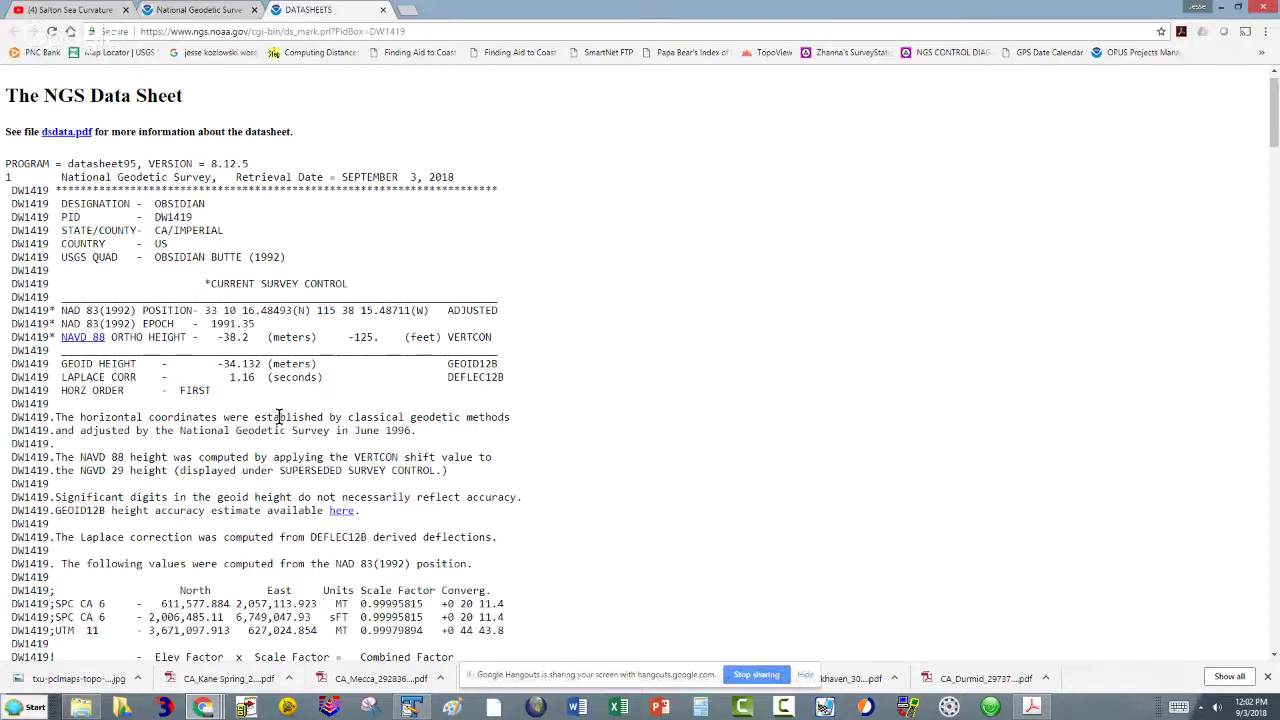
# Step: Scroll the DW1419 datasheet through reference objects and history to the 1976 destroyed-mark note
pyautogui.scroll(-1, 279, 417)
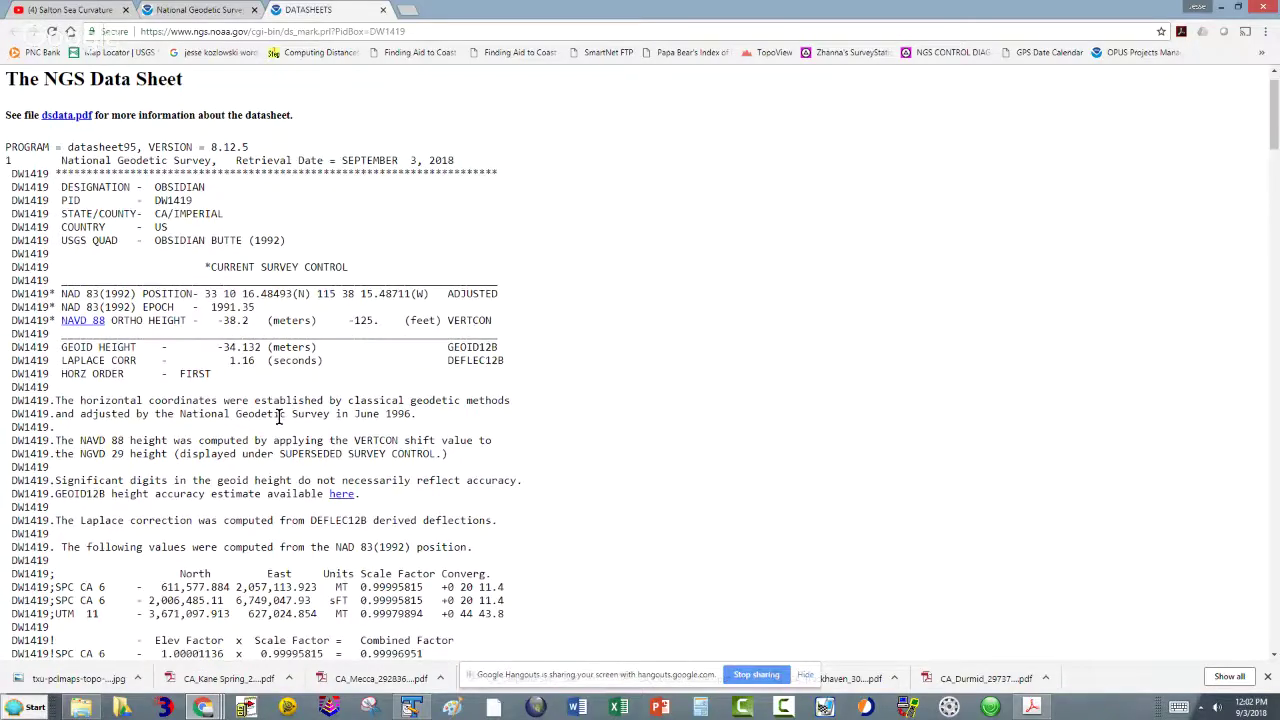
pyautogui.scroll(-1, 279, 417)
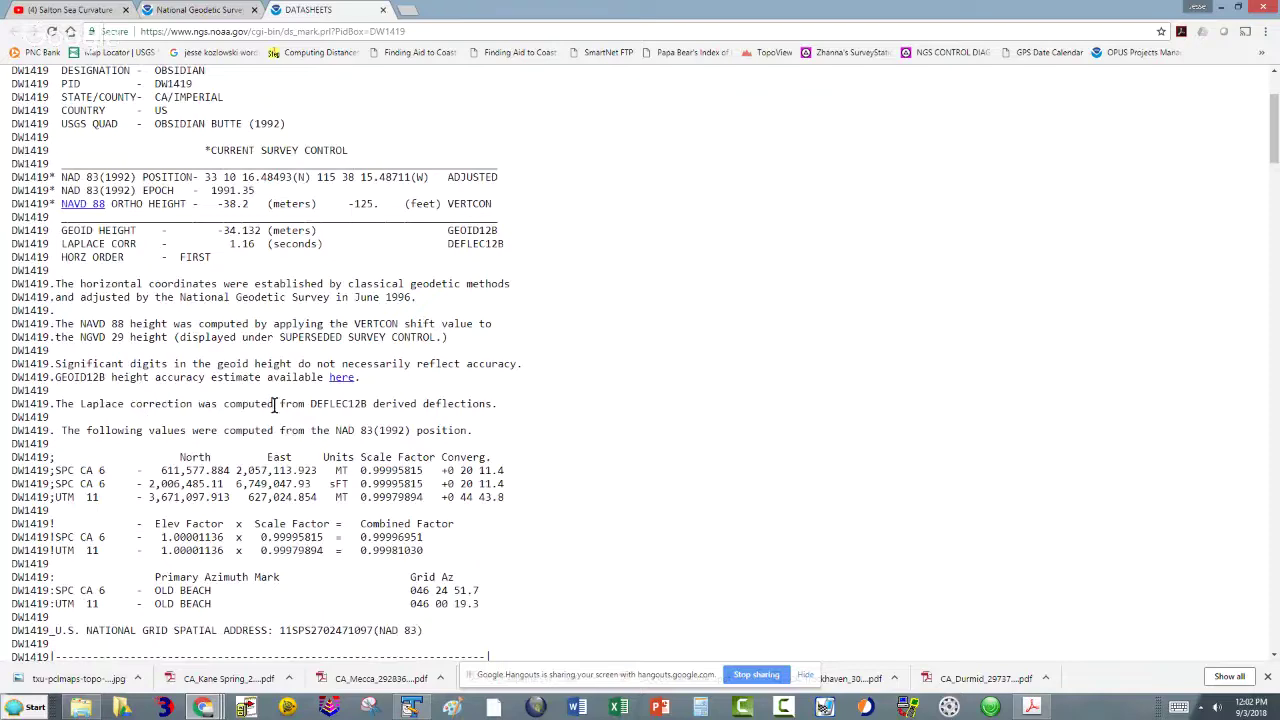
pyautogui.scroll(-1, 274, 404)
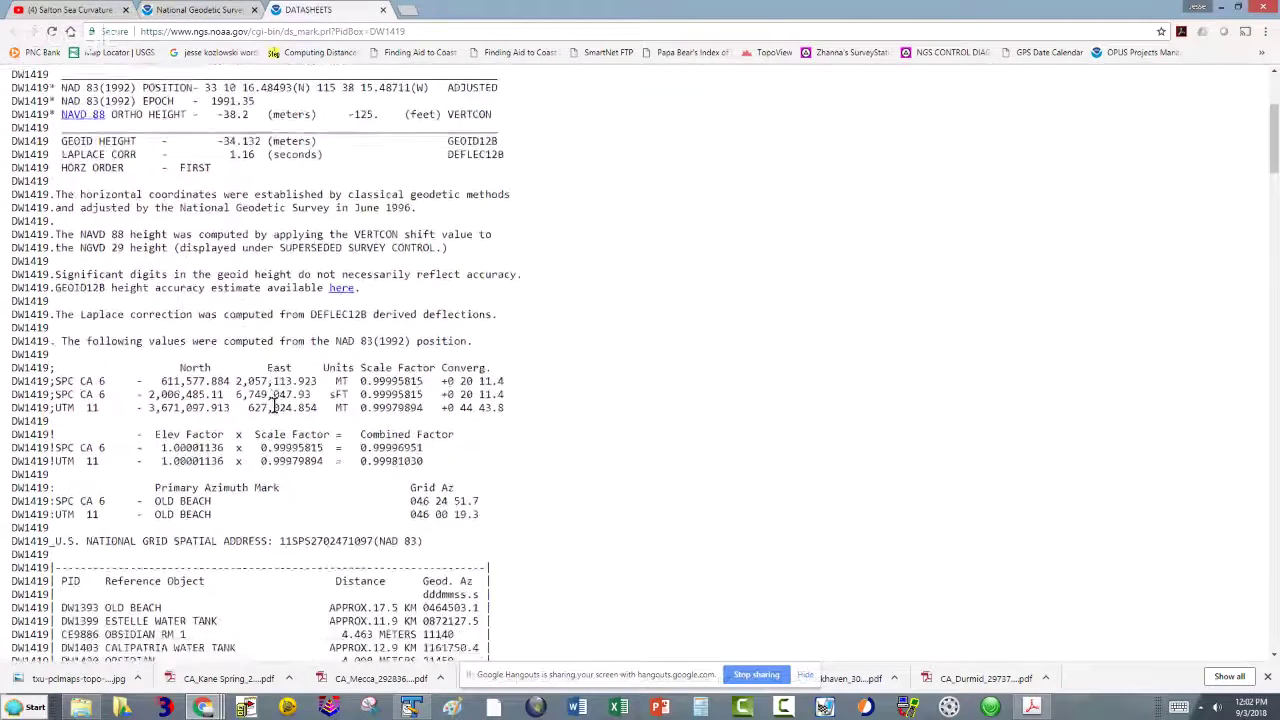
pyautogui.scroll(-2, 274, 407)
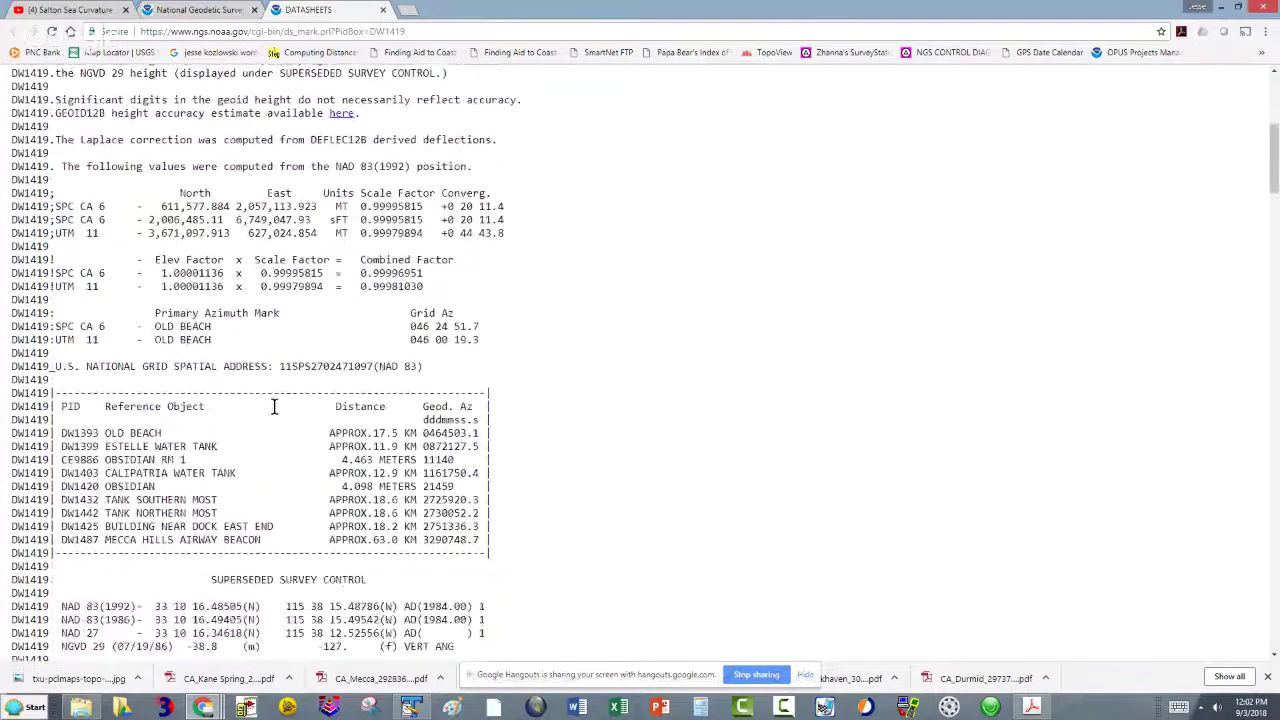
pyautogui.scroll(-1, 274, 406)
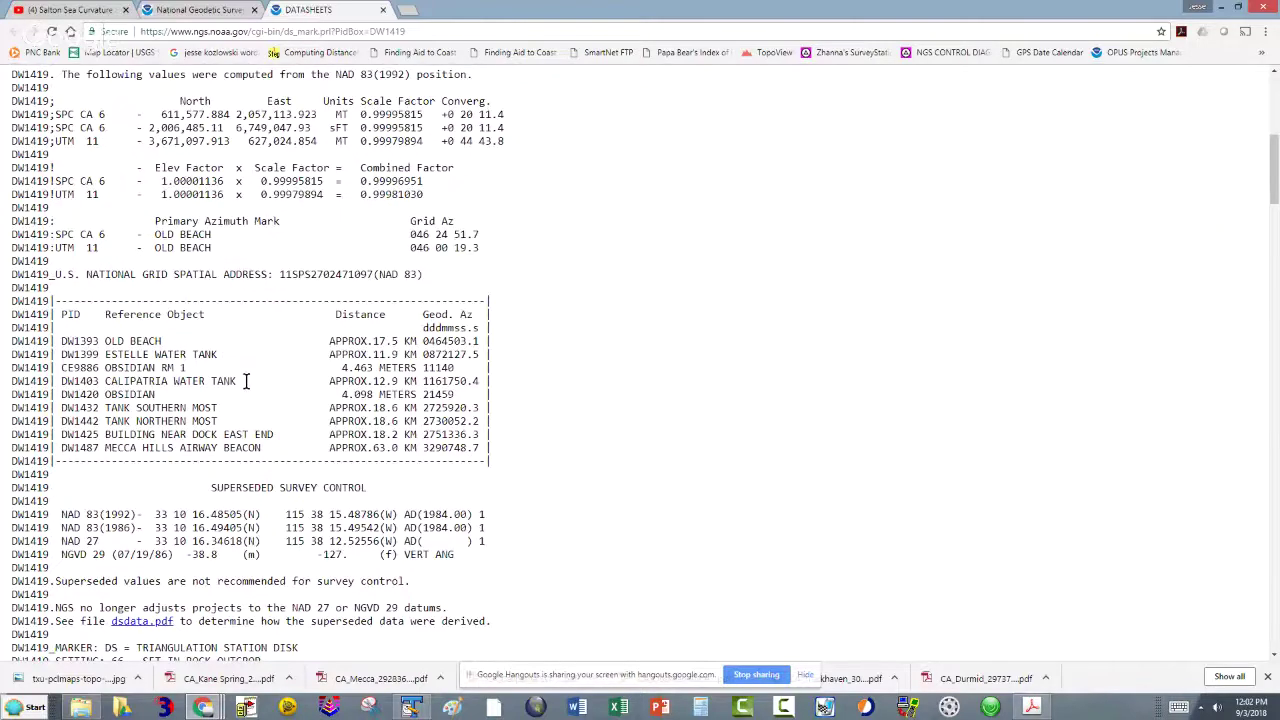
pyautogui.scroll(-1, 231, 381)
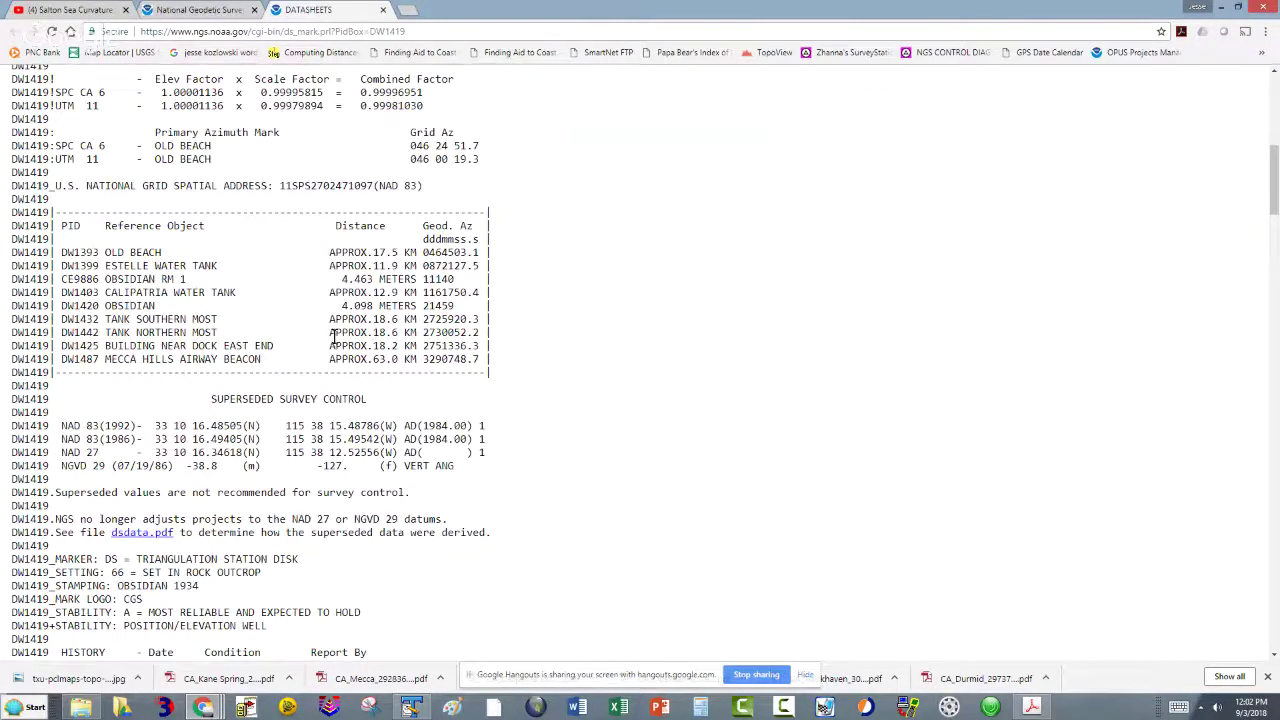
pyautogui.scroll(-2, 331, 337)
pyautogui.scroll(-10, 331, 337)
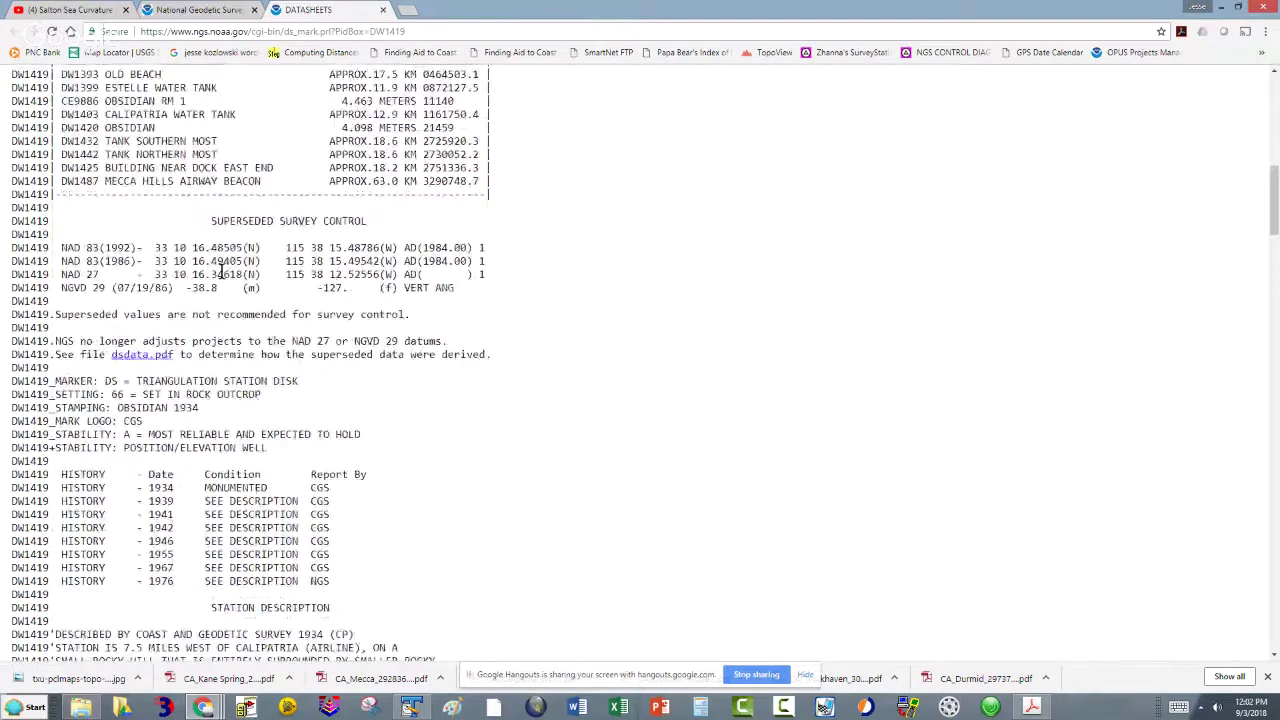
pyautogui.scroll(-18, 222, 274)
pyautogui.scroll(-20, 222, 274)
pyautogui.scroll(-20, 228, 340)
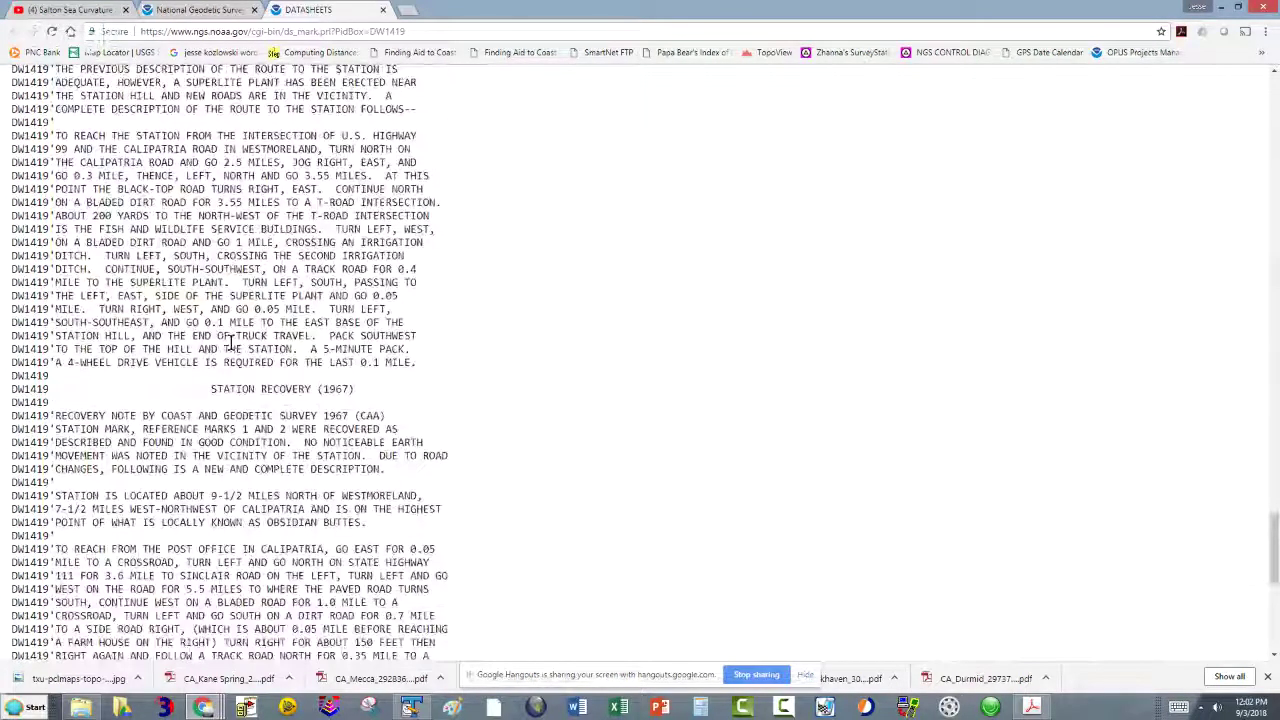
pyautogui.scroll(-11, 230, 343)
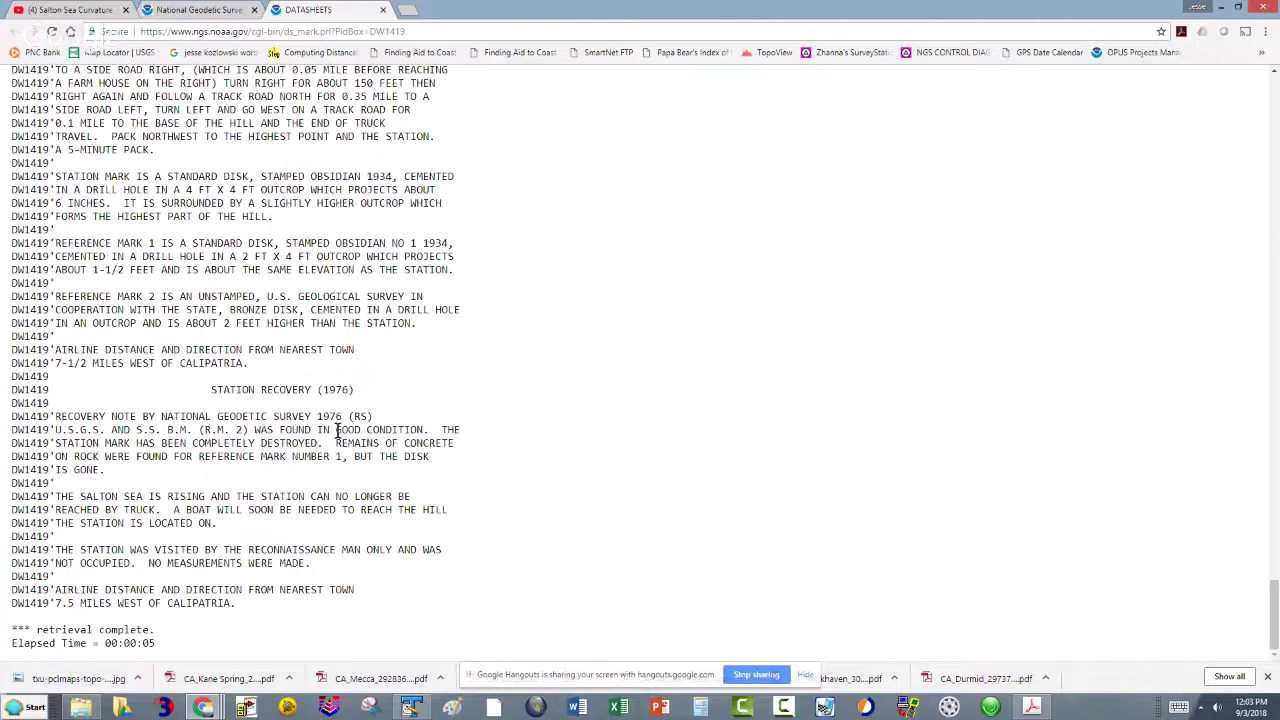
pyautogui.moveTo(258, 430); pyautogui.dragTo(384, 430)
pyautogui.click(486, 440)
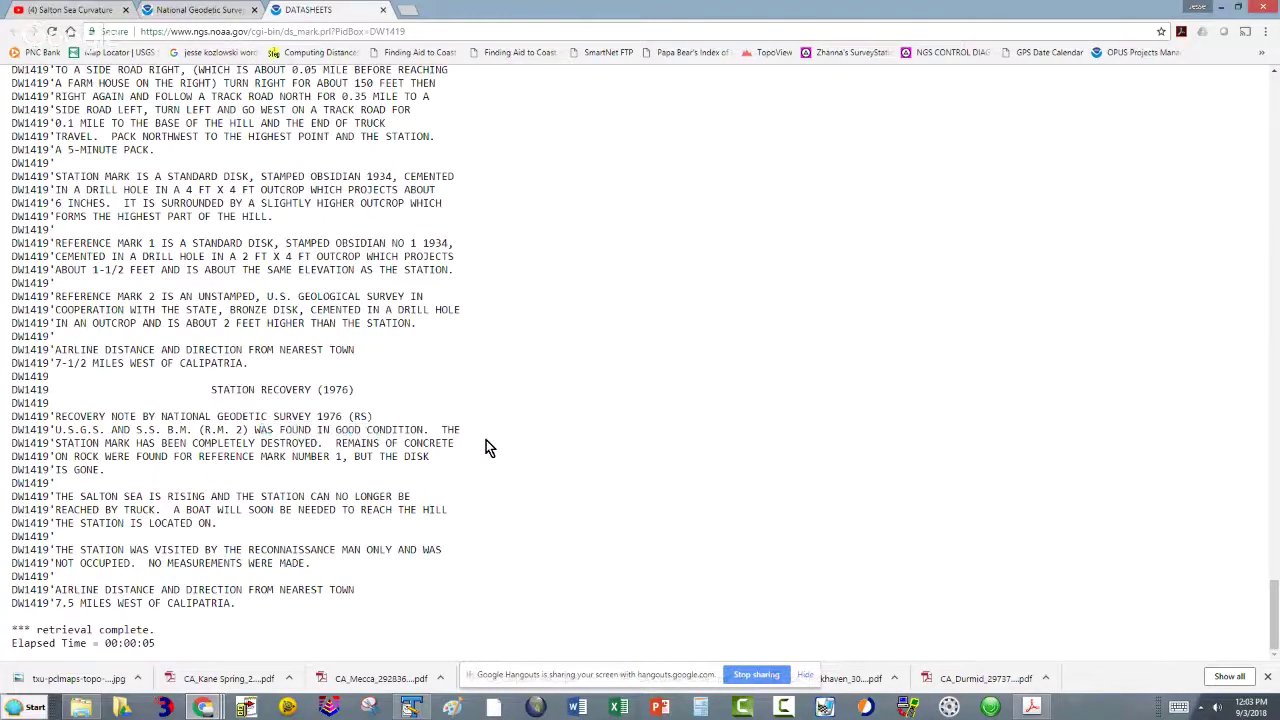
# Step: Close the DW1419 datasheet and popup, then zoom the map out from the lake
pyautogui.click(383, 10)
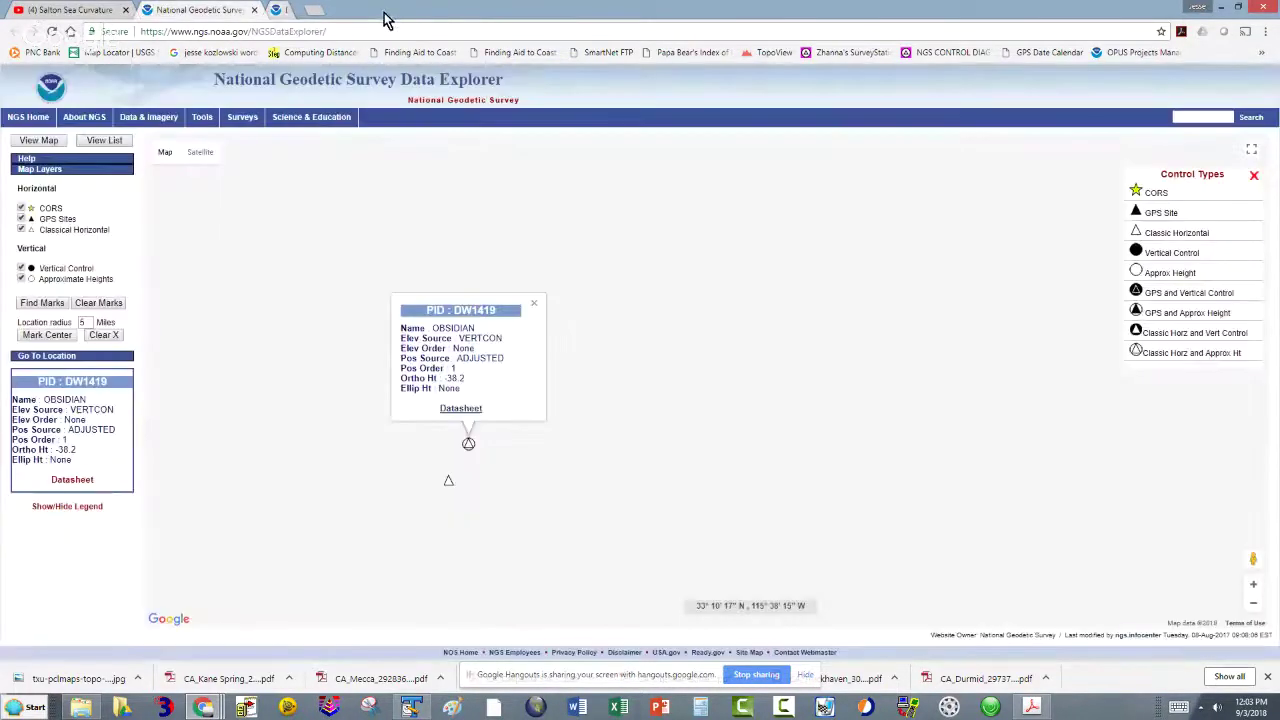
pyautogui.click(535, 305)
pyautogui.scroll(-3, 524, 398)
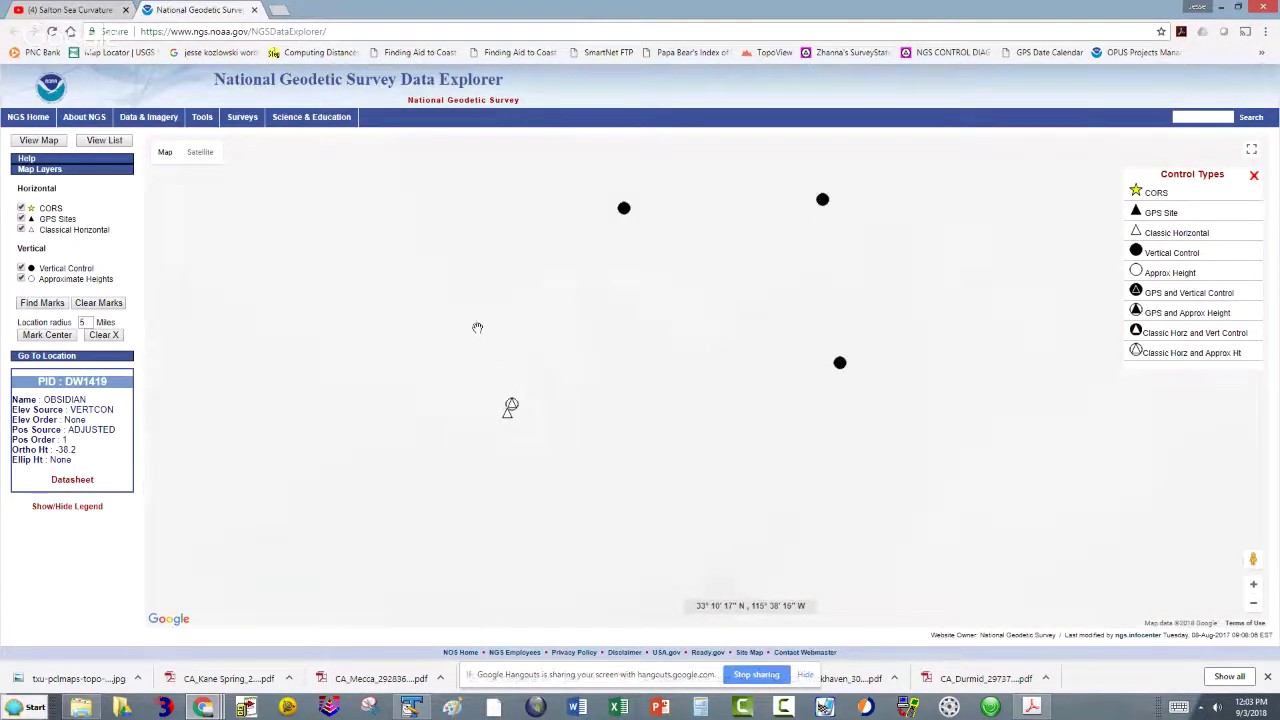
pyautogui.scroll(-1, 477, 328)
pyautogui.moveTo(658, 342)
pyautogui.moveTo(780, 268); pyautogui.dragTo(428, 415)
pyautogui.scroll(-2, 428, 415)
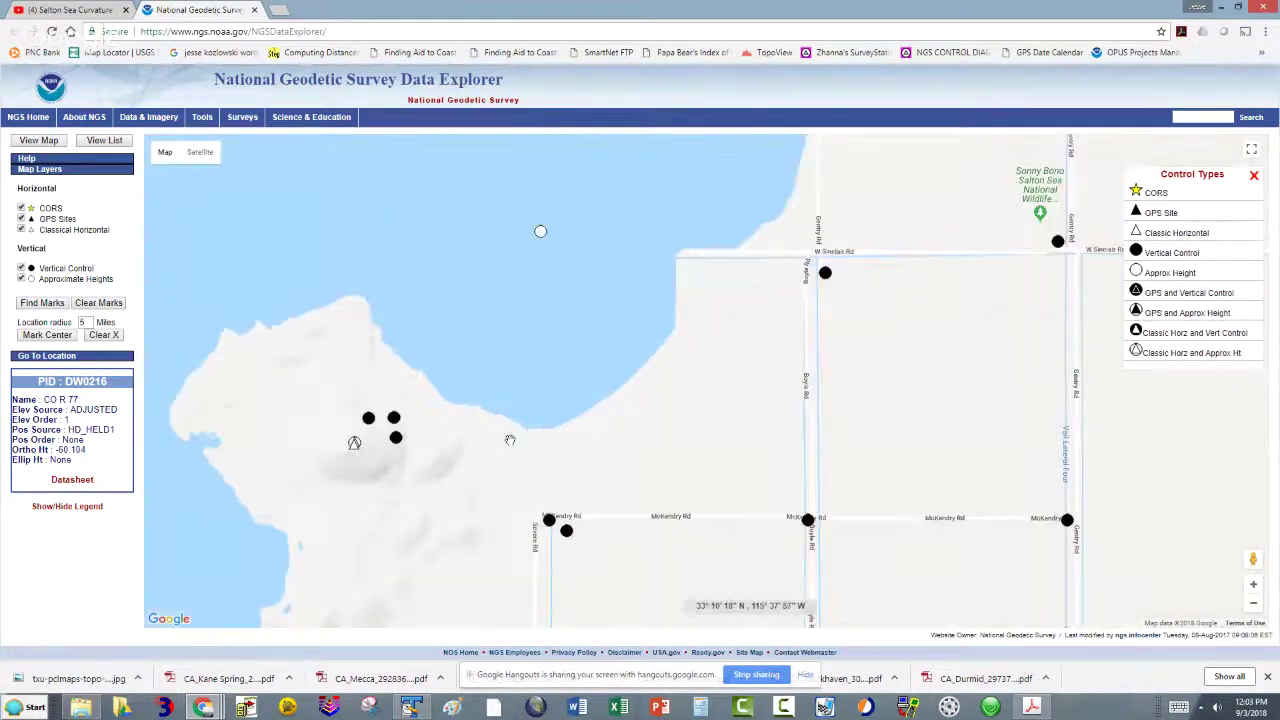
pyautogui.scroll(-3, 510, 440)
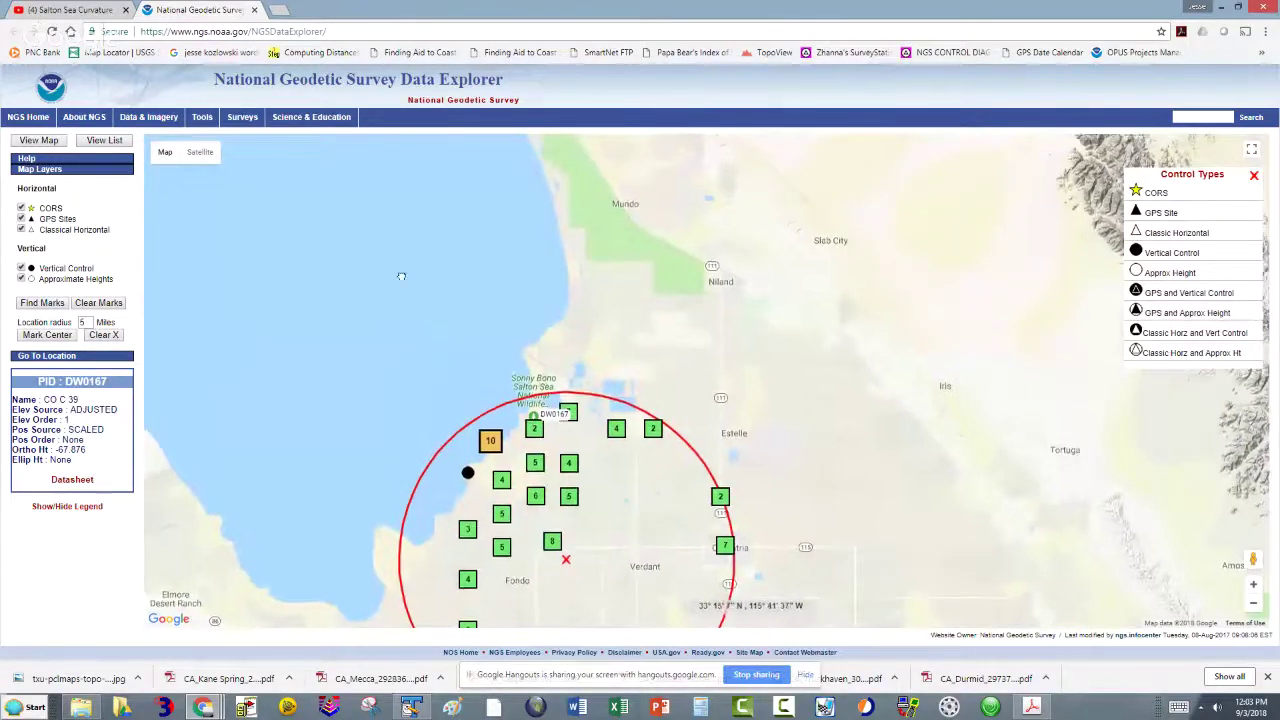
# Step: Zoom further out, panning across the Salton Sea to centre on Phoenix
pyautogui.moveTo(329, 266); pyautogui.dragTo(595, 402)
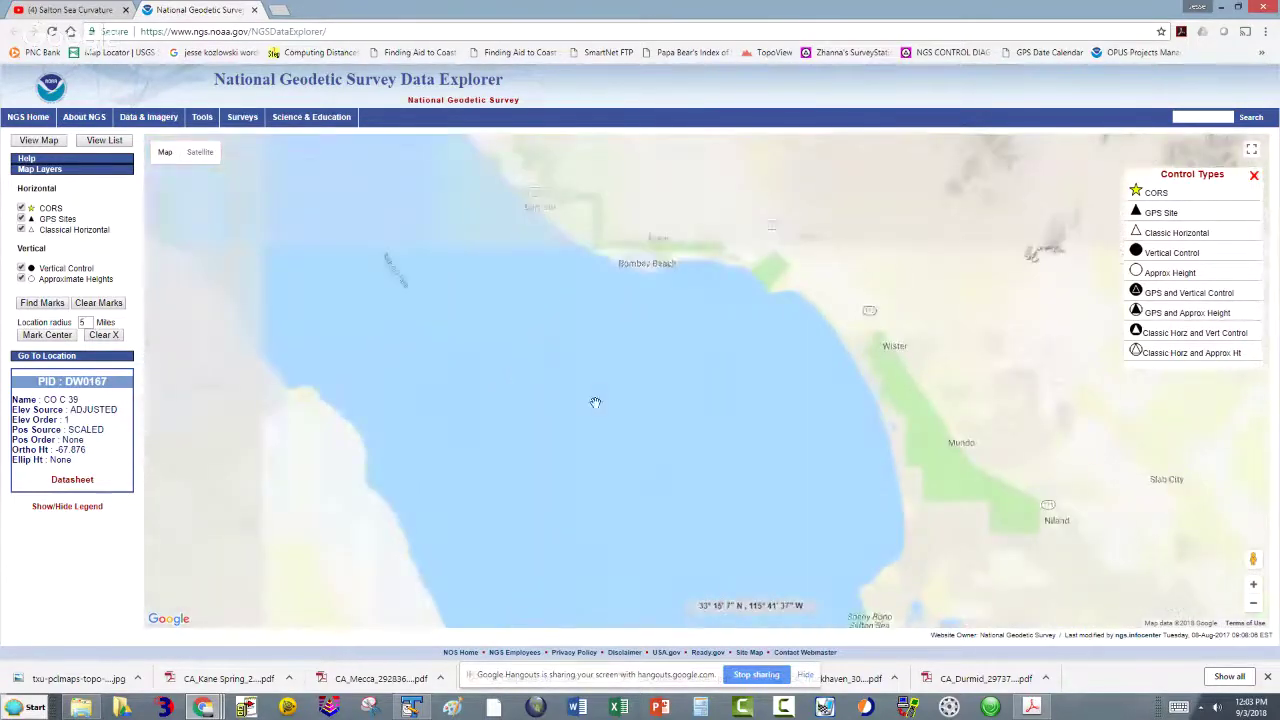
pyautogui.scroll(-1, 481, 316)
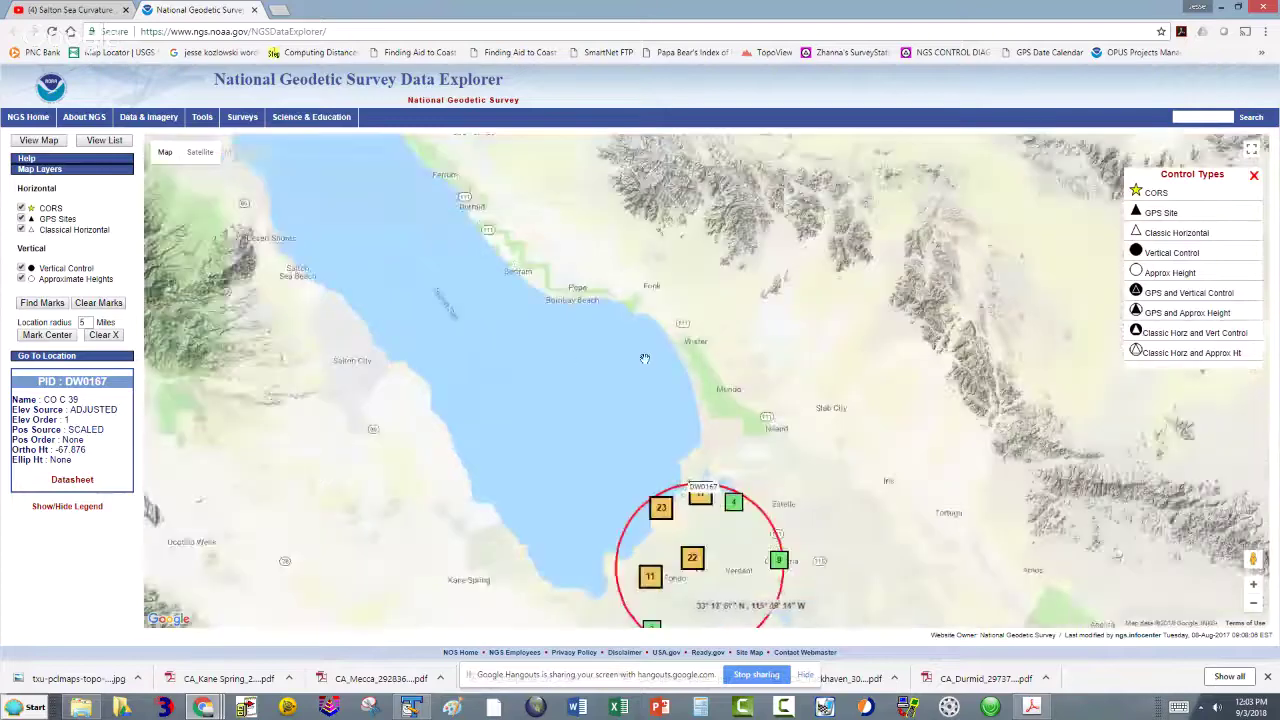
pyautogui.moveTo(643, 359); pyautogui.dragTo(480, 363)
pyautogui.scroll(-3, 498, 360)
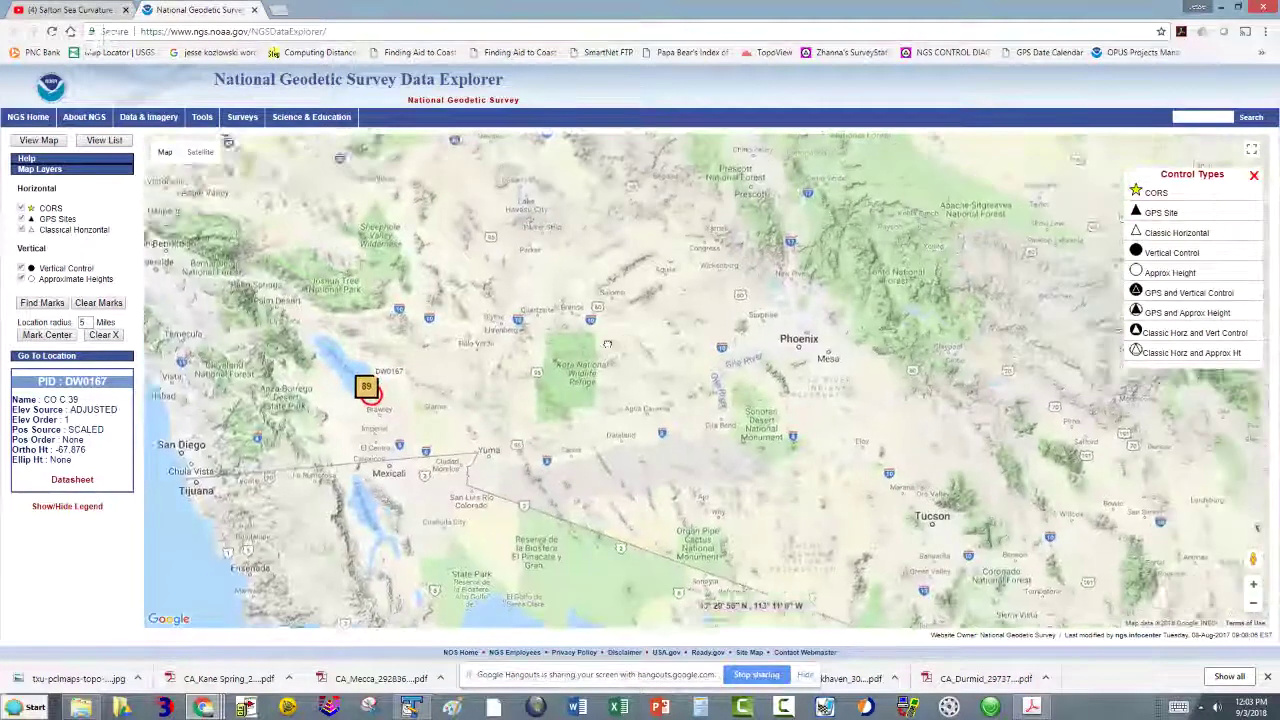
pyautogui.moveTo(798, 333); pyautogui.dragTo(464, 345)
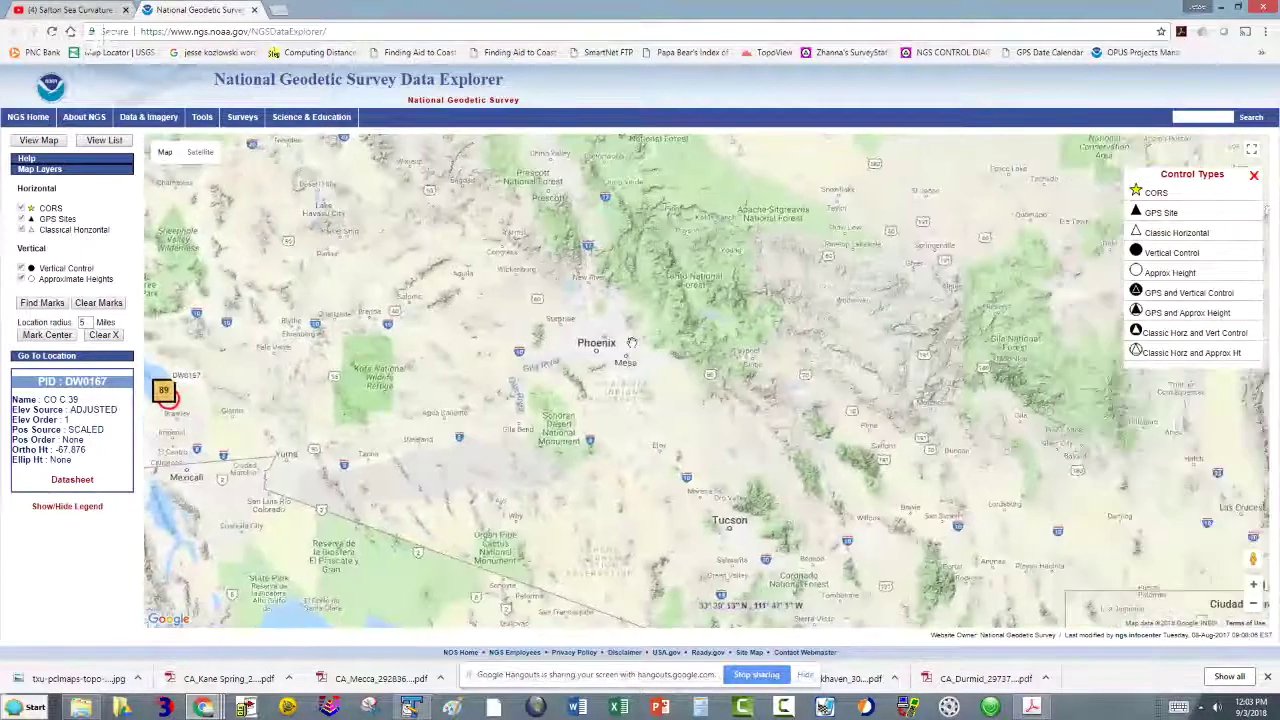
pyautogui.scroll(-1, 458, 352)
pyautogui.scroll(-1, 458, 352)
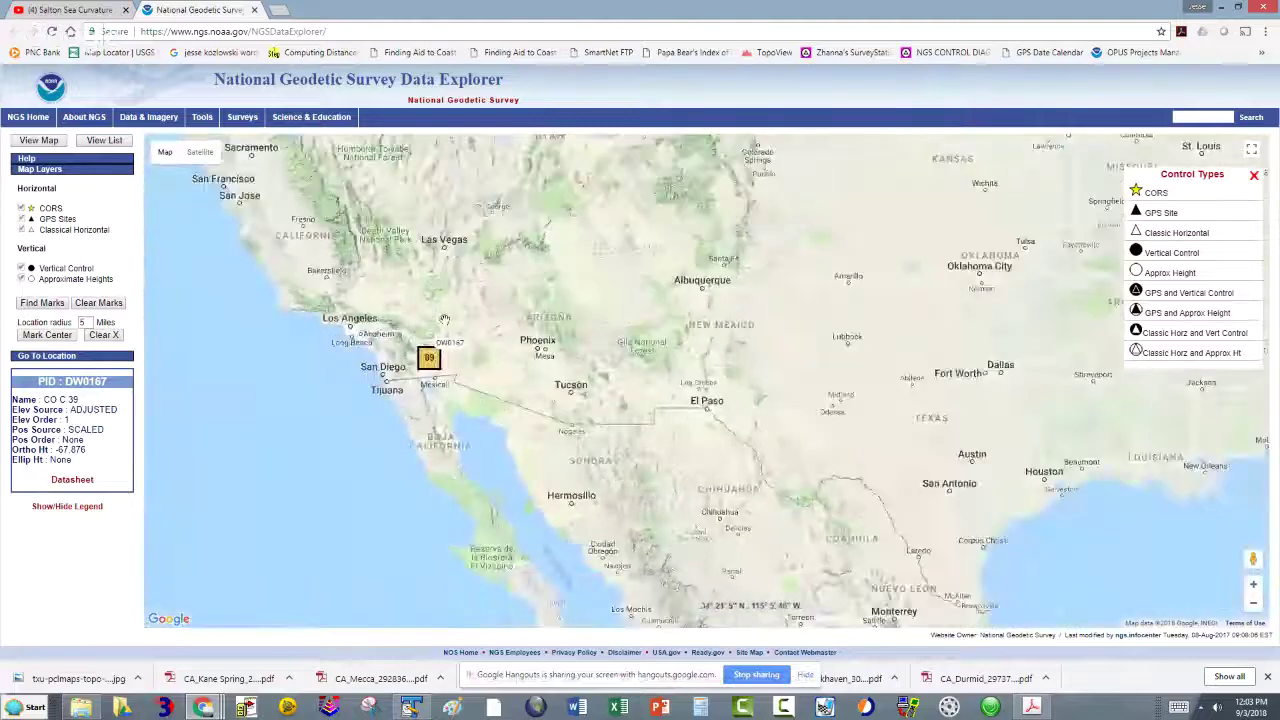
pyautogui.scroll(-1, 446, 316)
# Step: Pan north across Canada past Hudson Bay to Newfoundland and zoom out to the world
pyautogui.moveTo(444, 300); pyautogui.dragTo(500, 620)
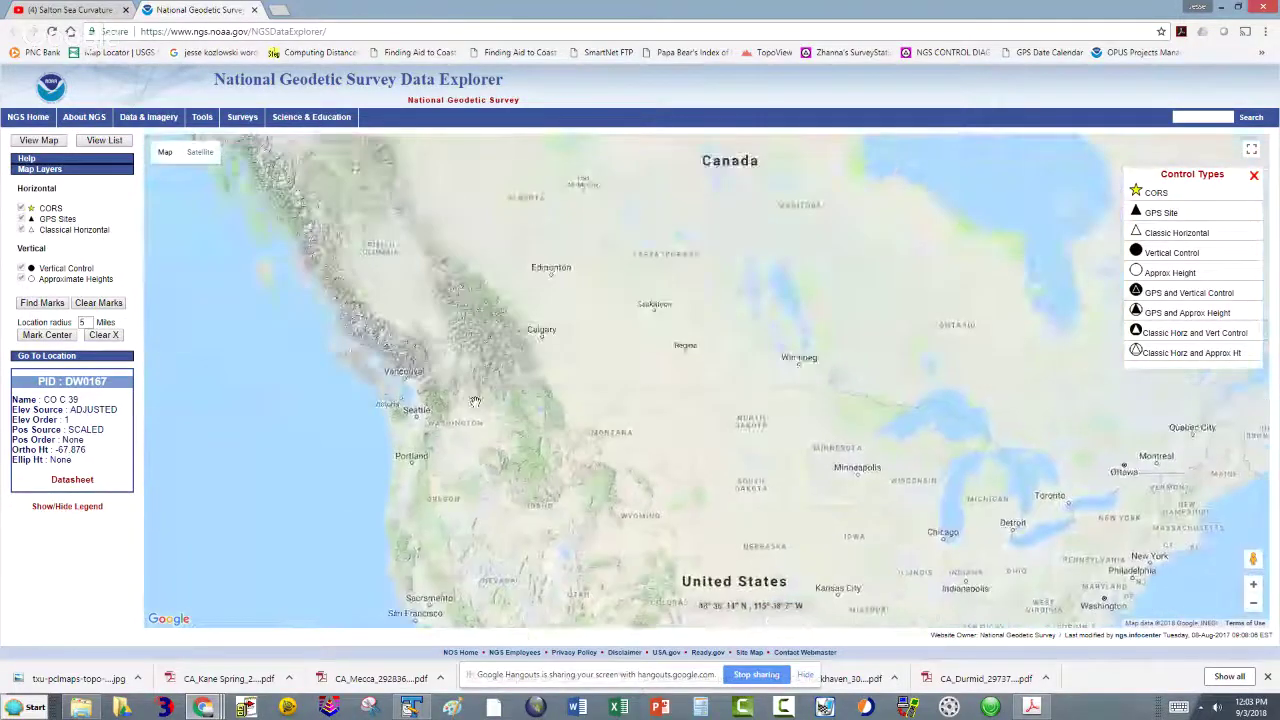
pyautogui.moveTo(458, 226); pyautogui.dragTo(558, 369)
pyautogui.moveTo(680, 375); pyautogui.dragTo(396, 380)
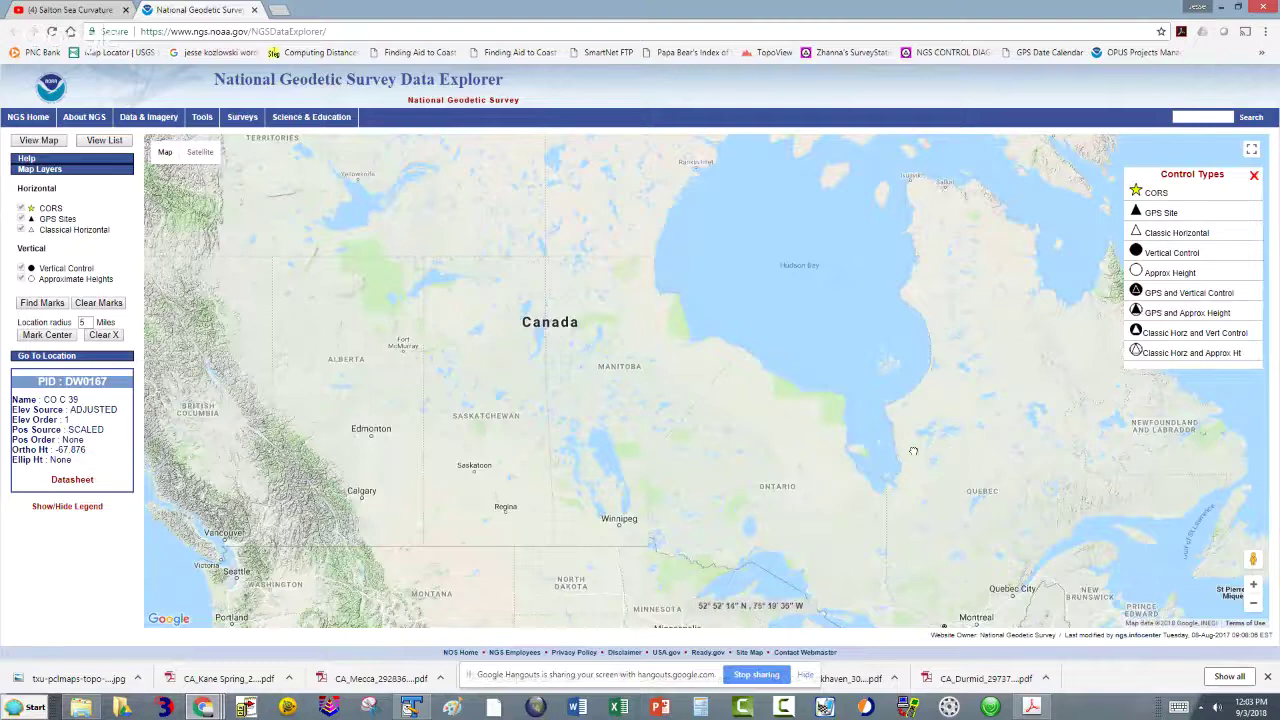
pyautogui.moveTo(913, 451); pyautogui.dragTo(661, 428)
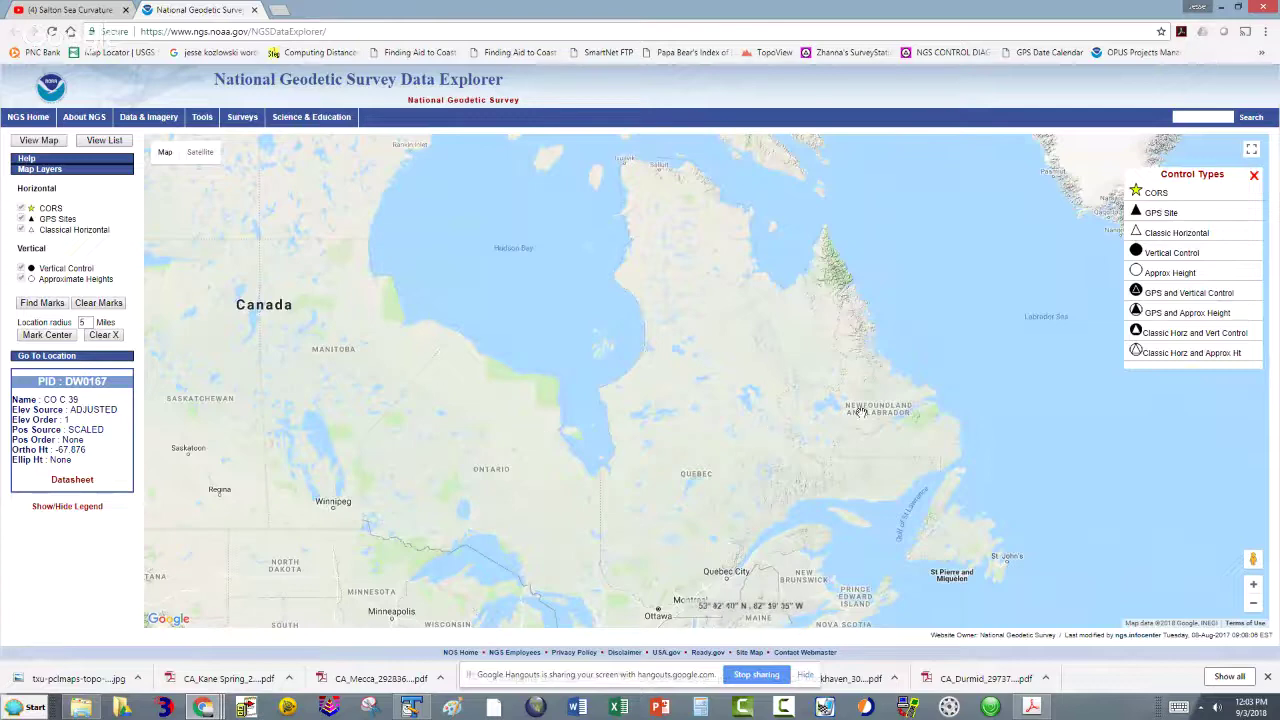
pyautogui.moveTo(858, 410); pyautogui.dragTo(526, 392)
pyautogui.scroll(-5, 640, 405)
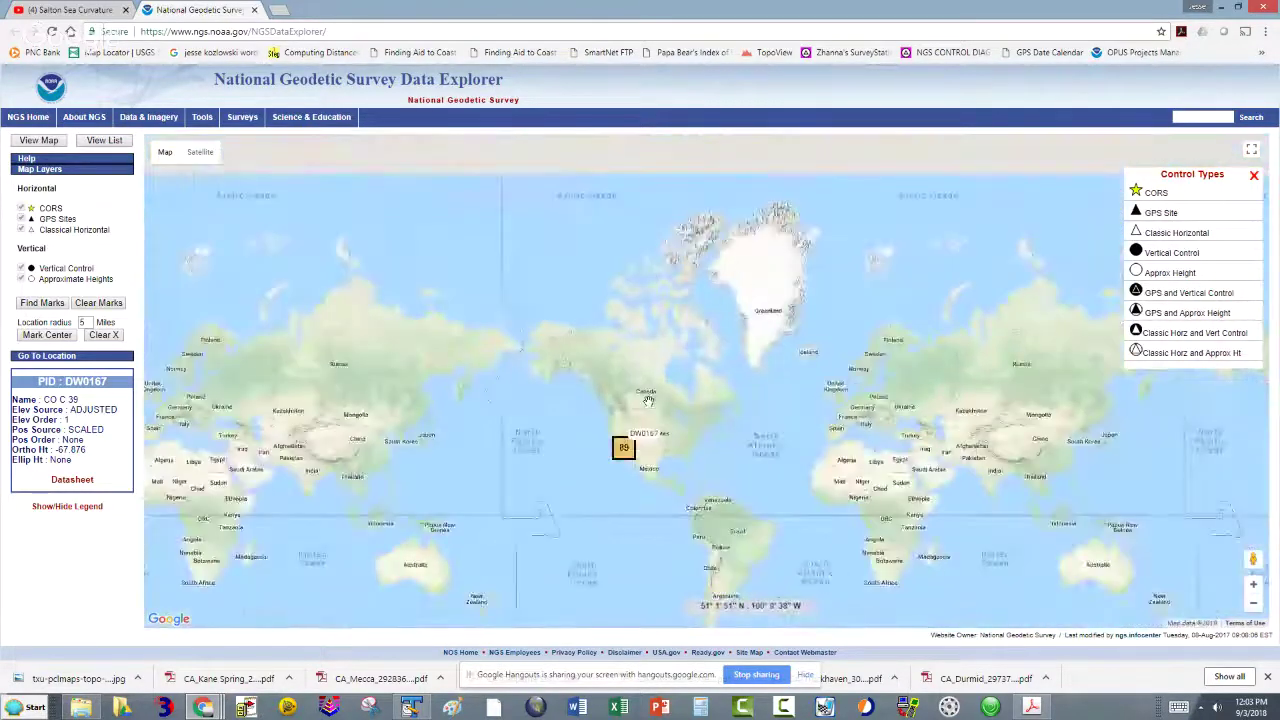
# Step: Close the NGS Data Explorer tab and scroll the 'Salton Sea Curvature Surveyed & Mapped' stream page to the top
pyautogui.click(256, 11)
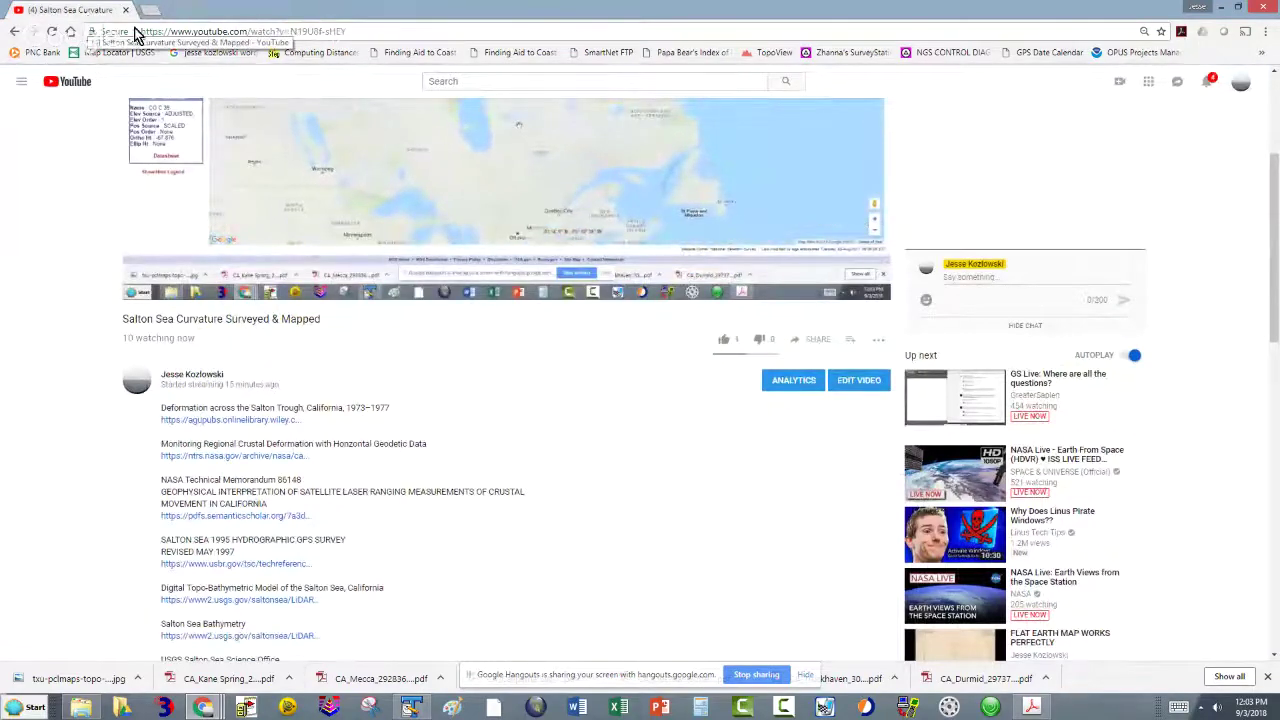
pyautogui.moveTo(1274, 168); pyautogui.dragTo(1277, 111)
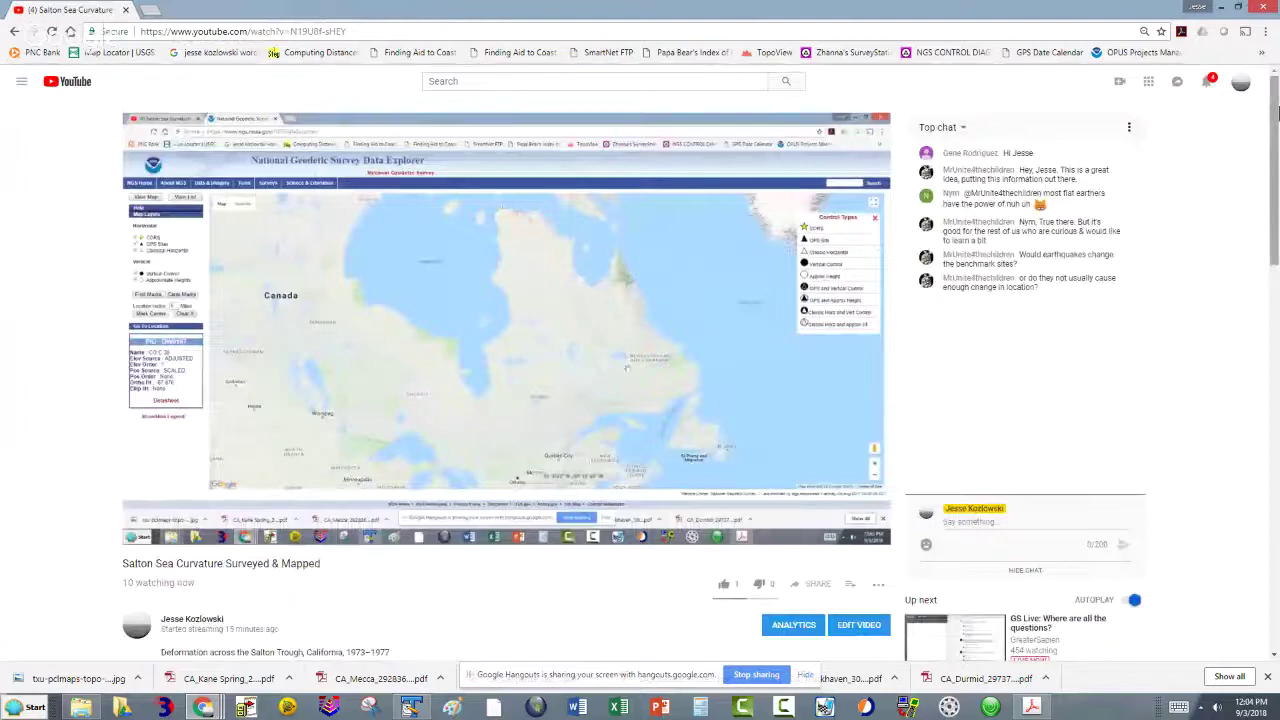